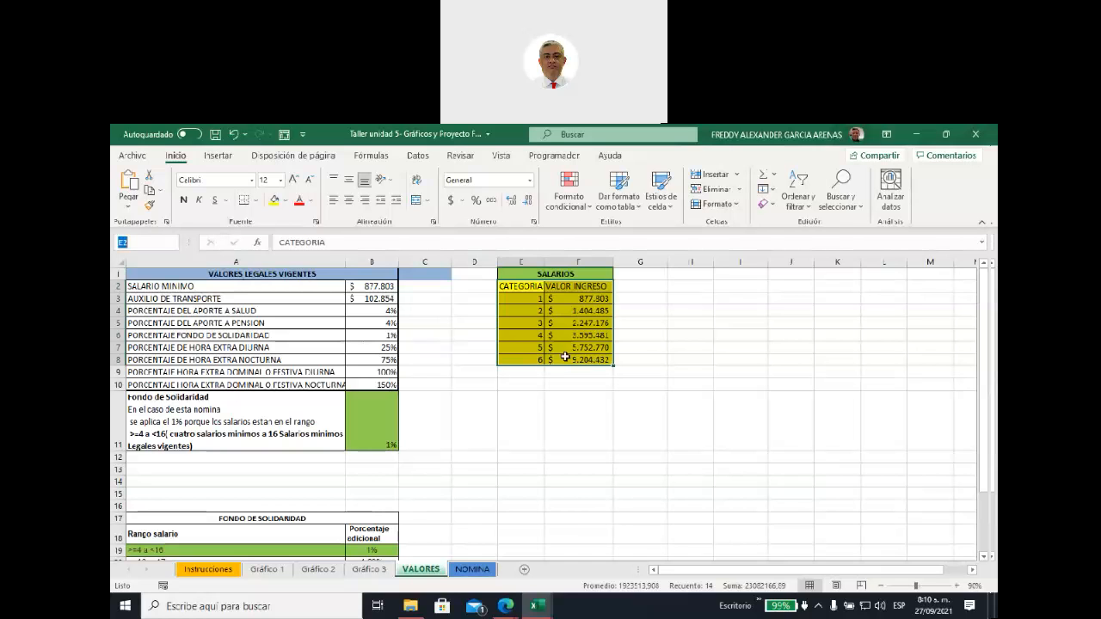
Check the workbook's defined names in the Name Manager and close it again.
{"action": "left_click", "coordinate": [643, 359]}
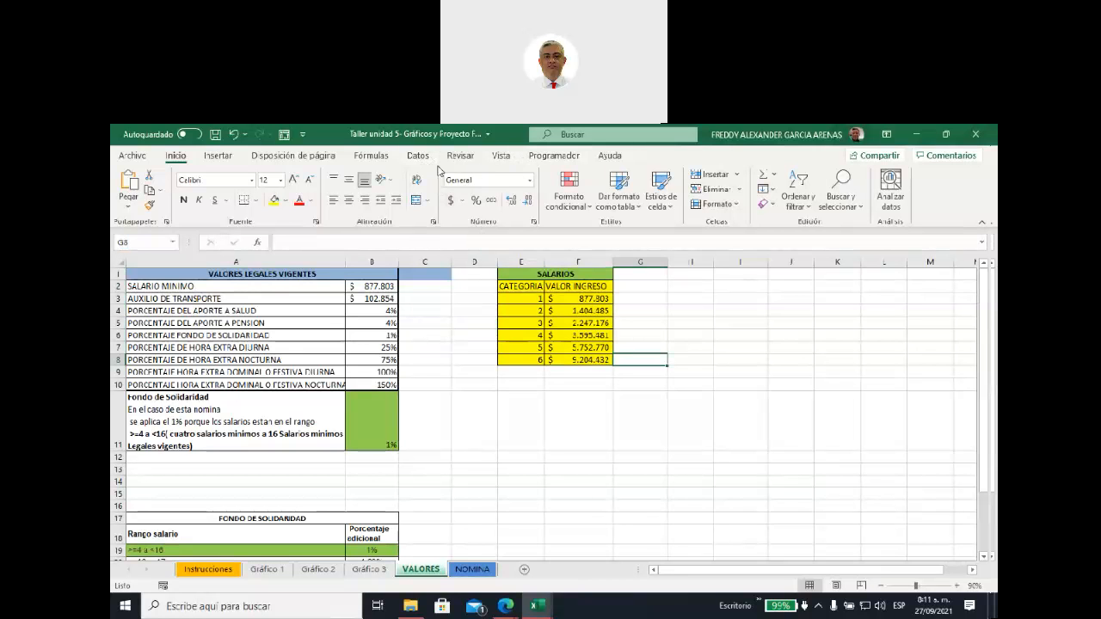
{"action": "left_click", "coordinate": [372, 158]}
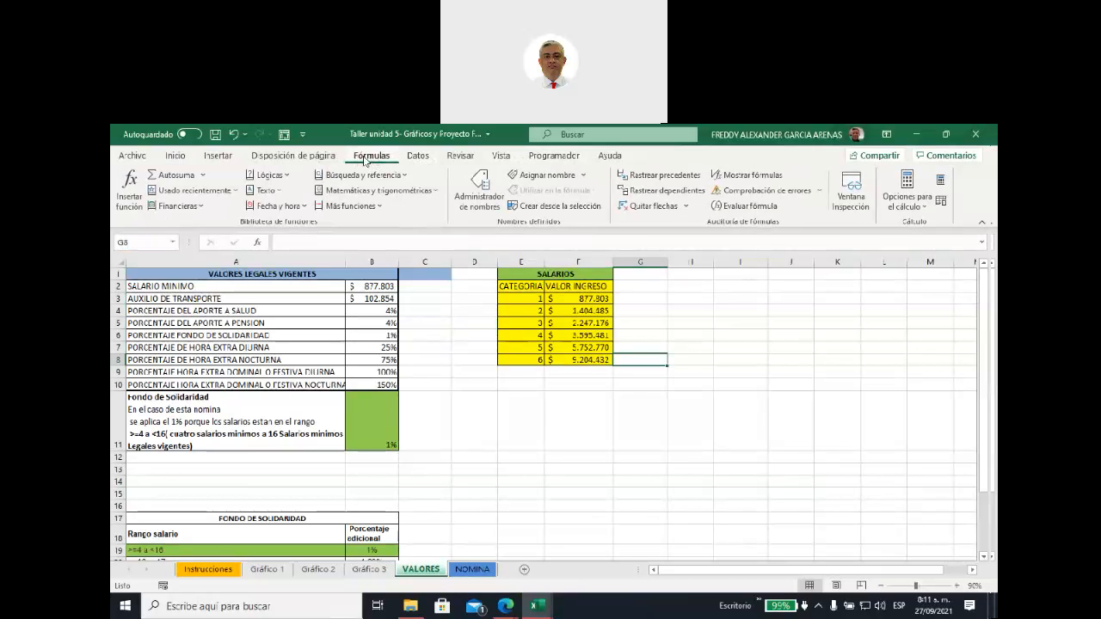
{"action": "left_click", "coordinate": [486, 207]}
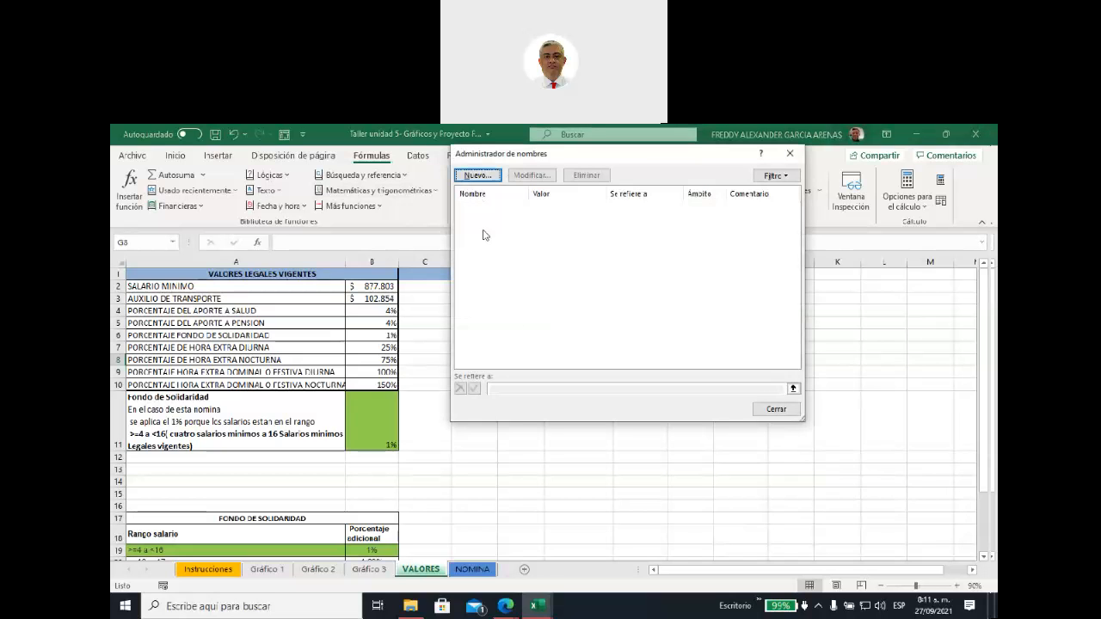
{"action": "left_click_drag", "start_coordinate": [560, 157], "coordinate": [490, 259]}
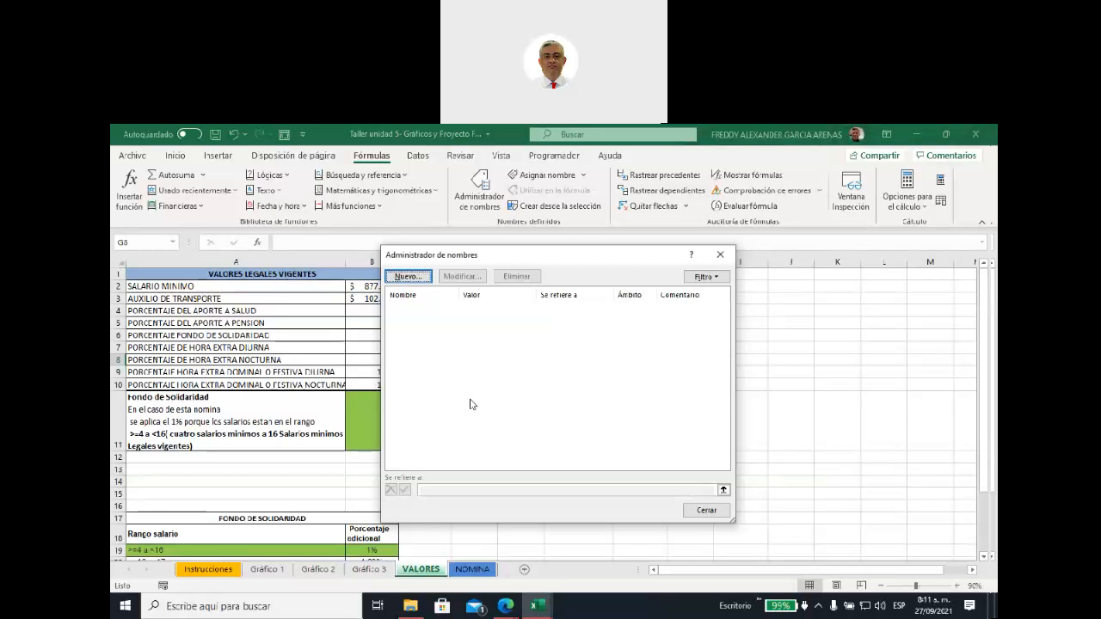
{"action": "left_click", "coordinate": [706, 510]}
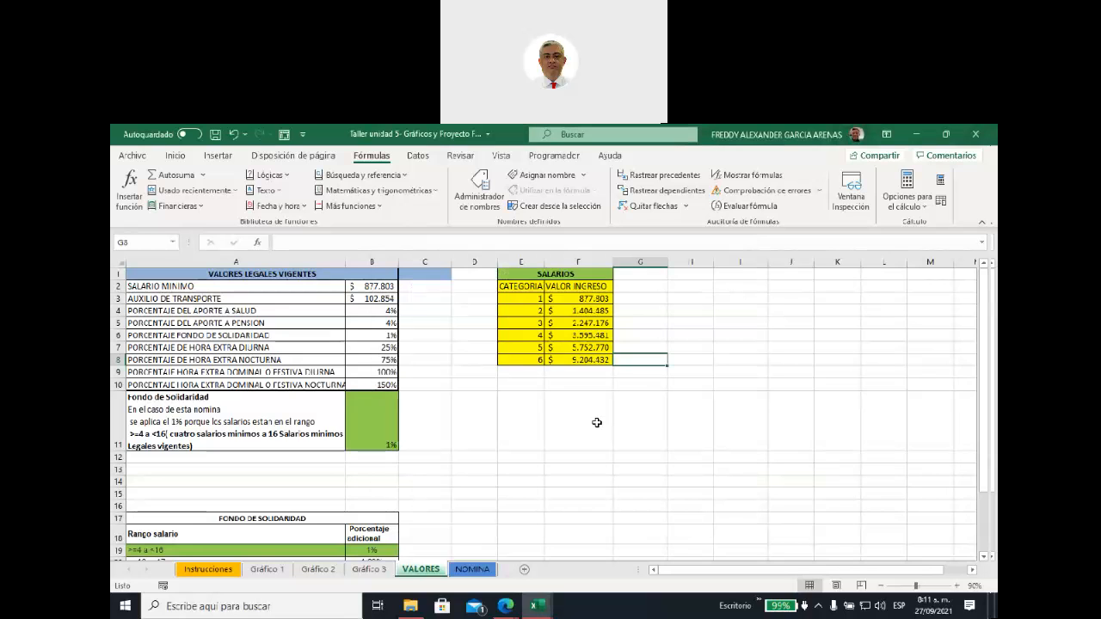
{"action": "left_click_drag", "start_coordinate": [519, 287], "coordinate": [589, 361]}
{"action": "left_click", "coordinate": [135, 241]}
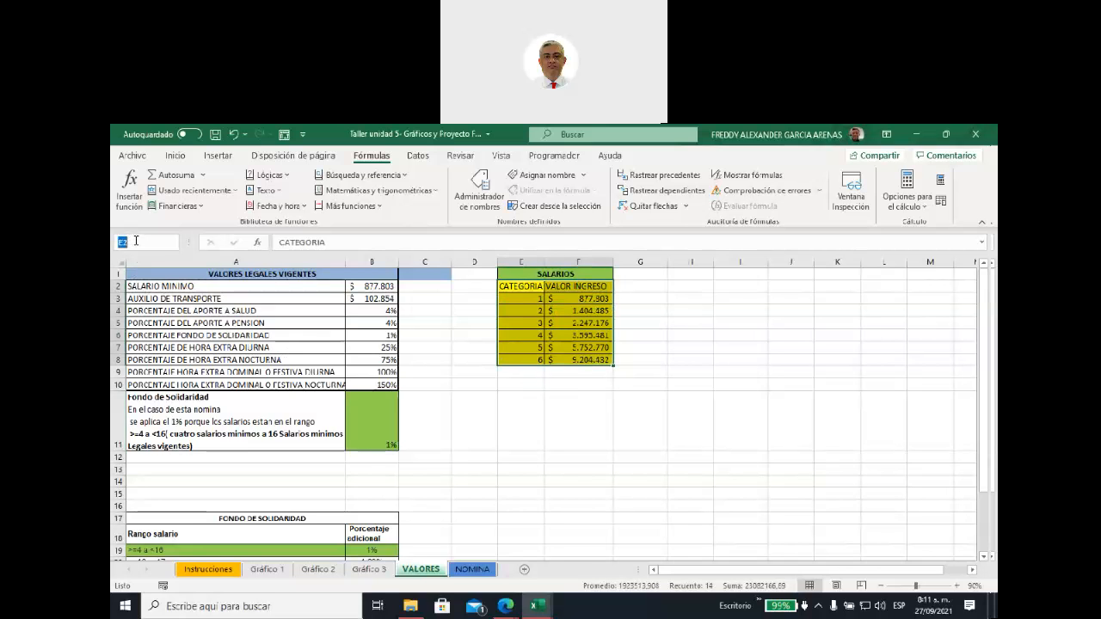
{"action": "left_click", "coordinate": [520, 477]}
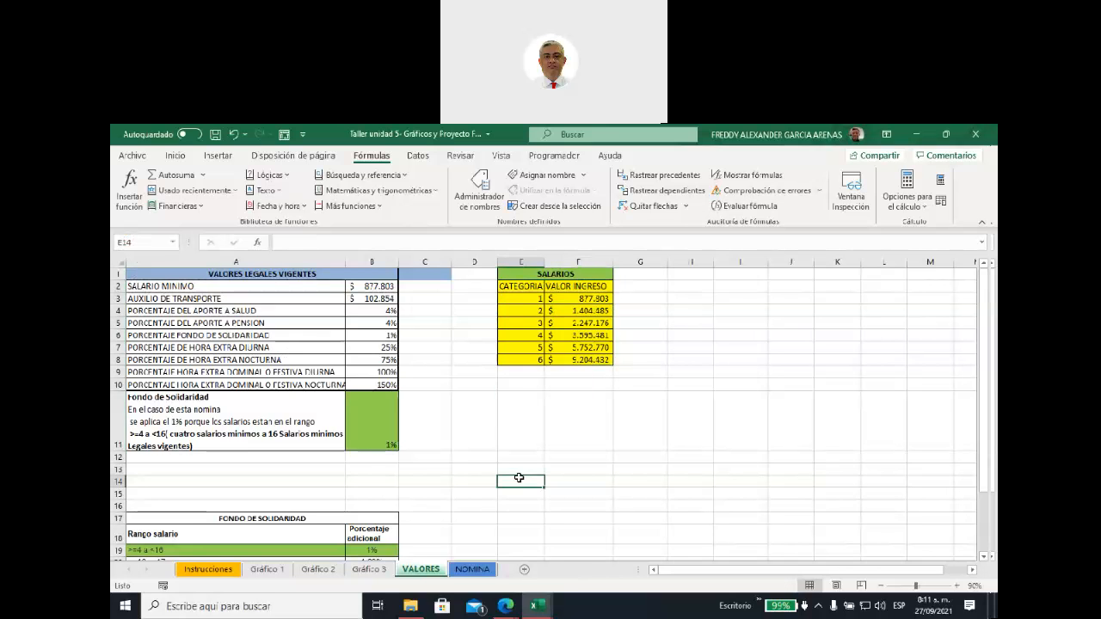
On the NOMINA sheet, hide the note displayed on the SALARIO header.
{"action": "left_click", "coordinate": [473, 569]}
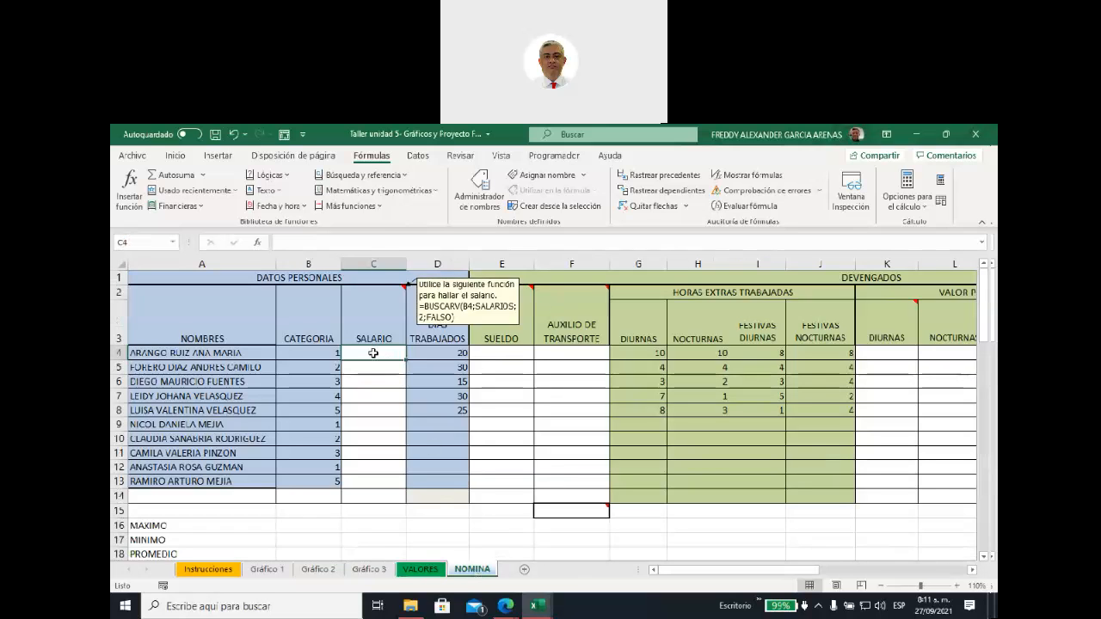
{"action": "left_click_drag", "start_coordinate": [373, 370], "coordinate": [375, 474]}
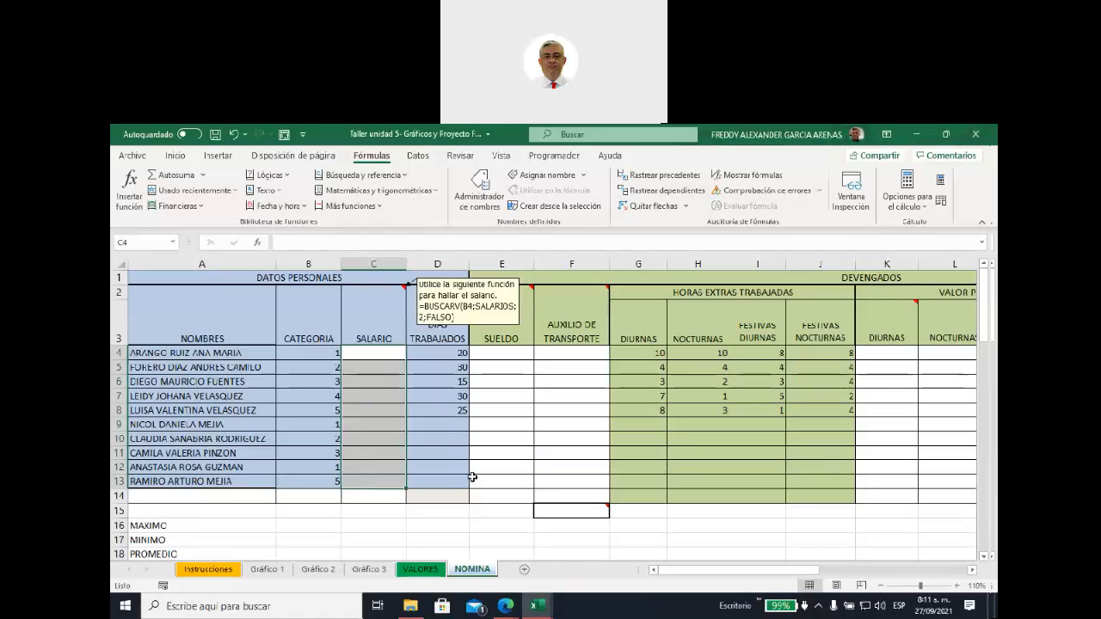
{"action": "left_click", "coordinate": [501, 411]}
{"action": "right_click", "coordinate": [375, 315]}
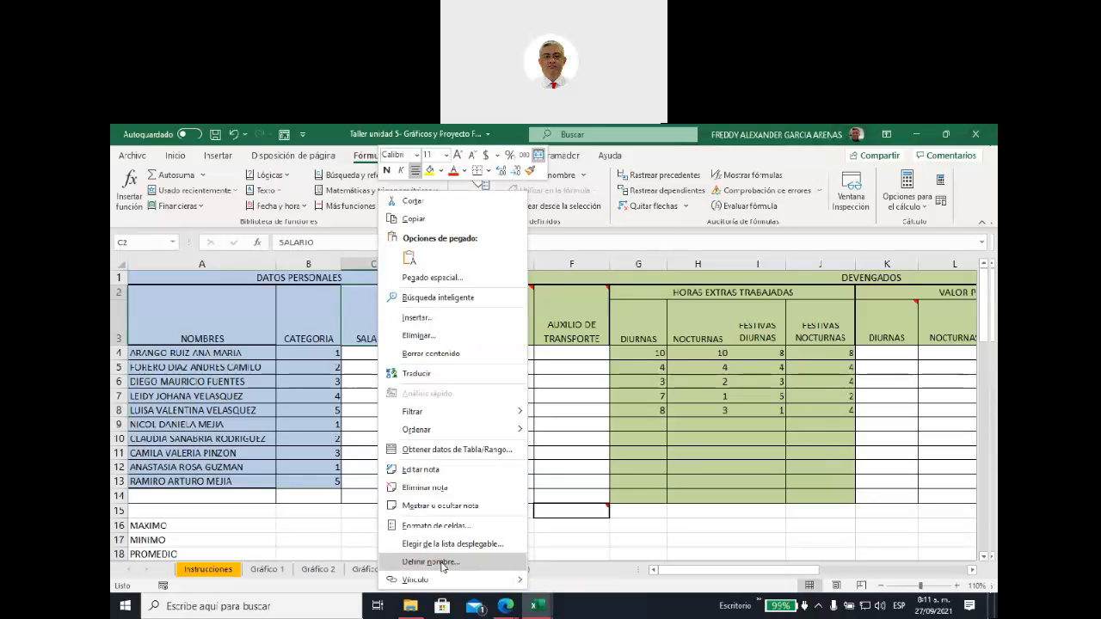
{"action": "left_click", "coordinate": [440, 506]}
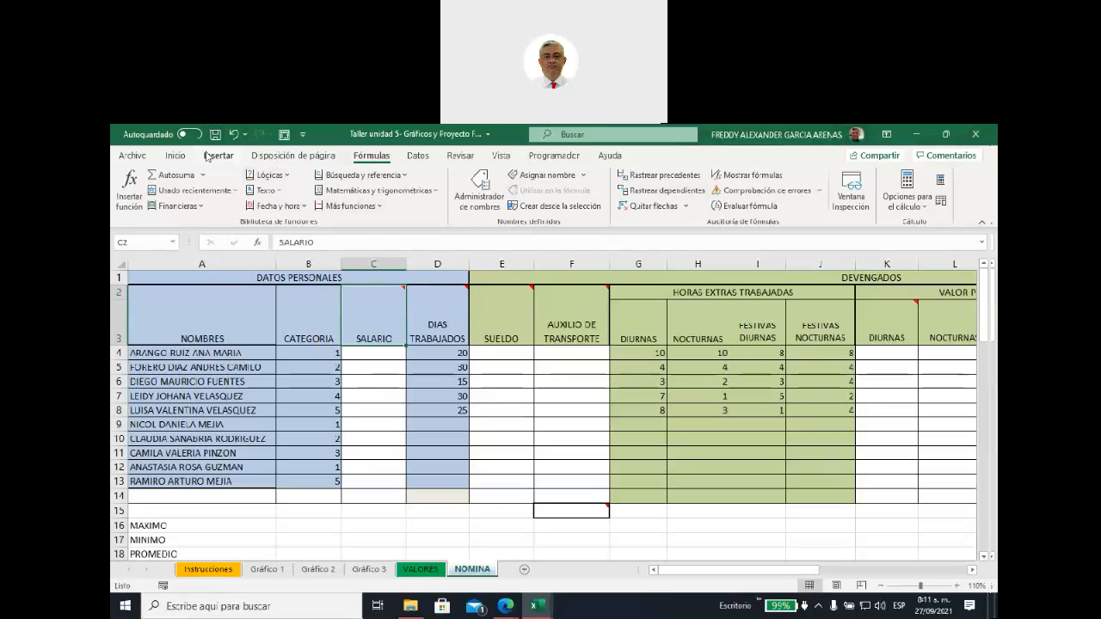
Apply data validation to the SALARIO header cell C2, allowing only whole numbers between 0 and 30.
{"action": "left_click", "coordinate": [175, 156]}
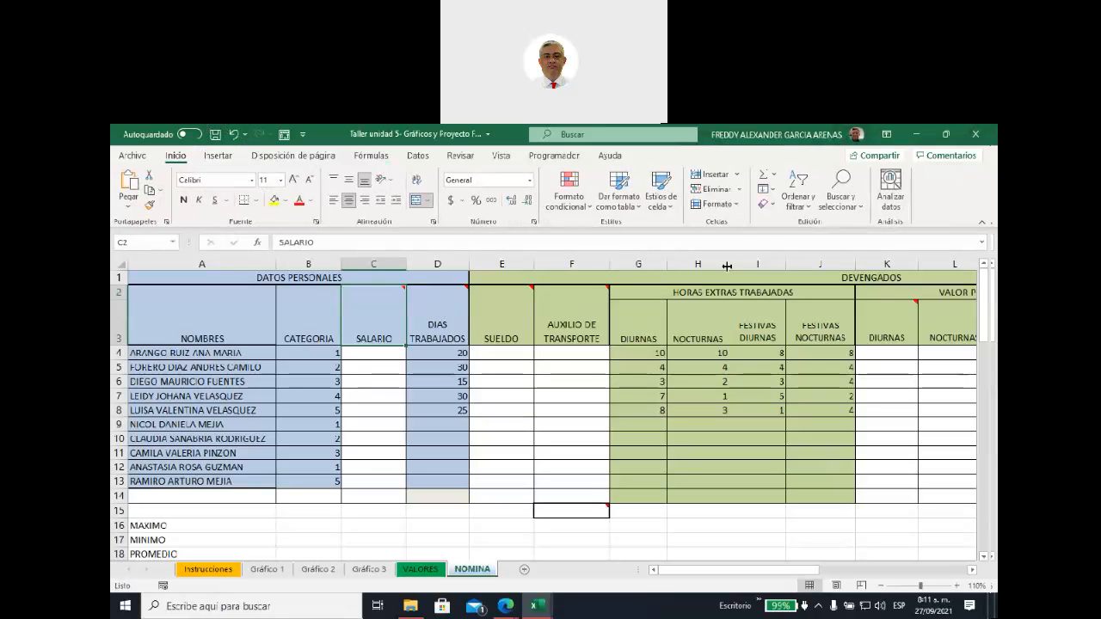
{"action": "left_click", "coordinate": [420, 156]}
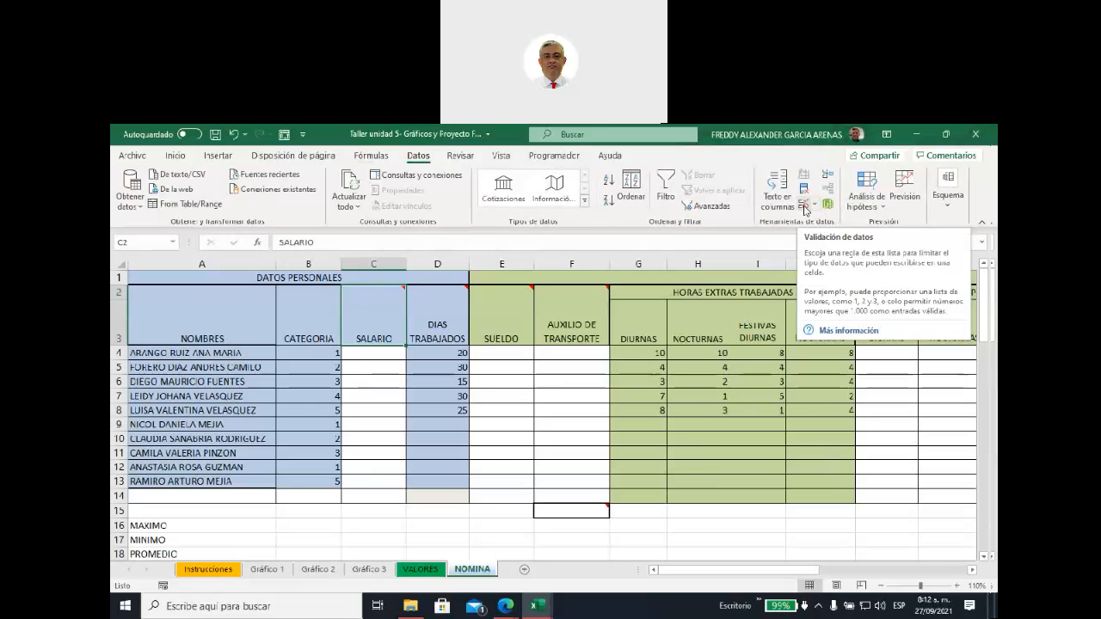
{"action": "left_click", "coordinate": [803, 206]}
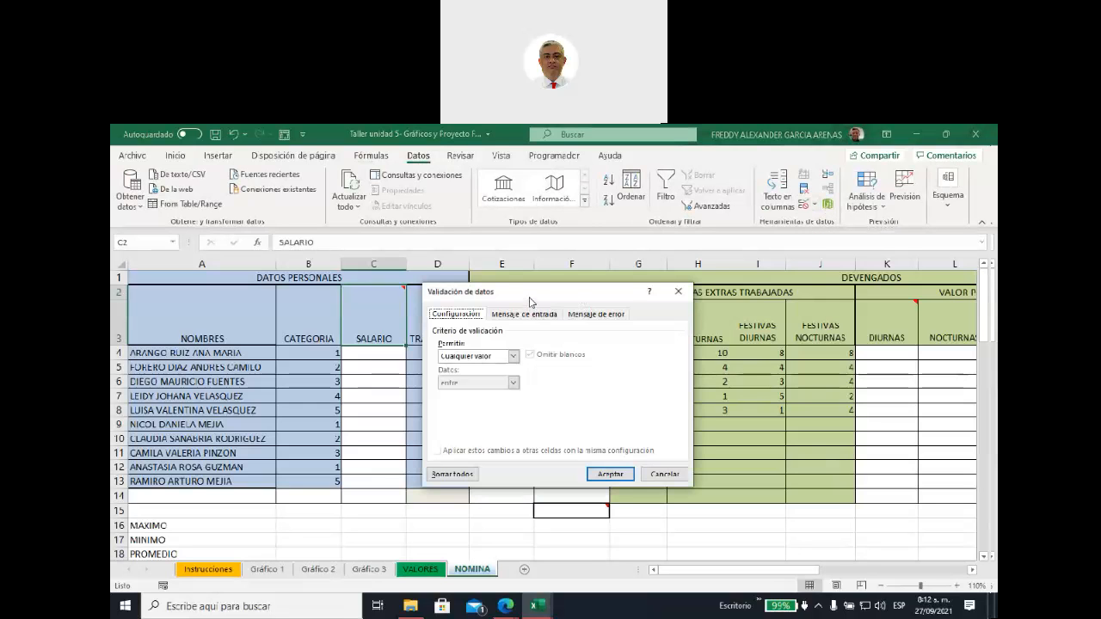
{"action": "left_click_drag", "start_coordinate": [621, 282], "coordinate": [672, 270]}
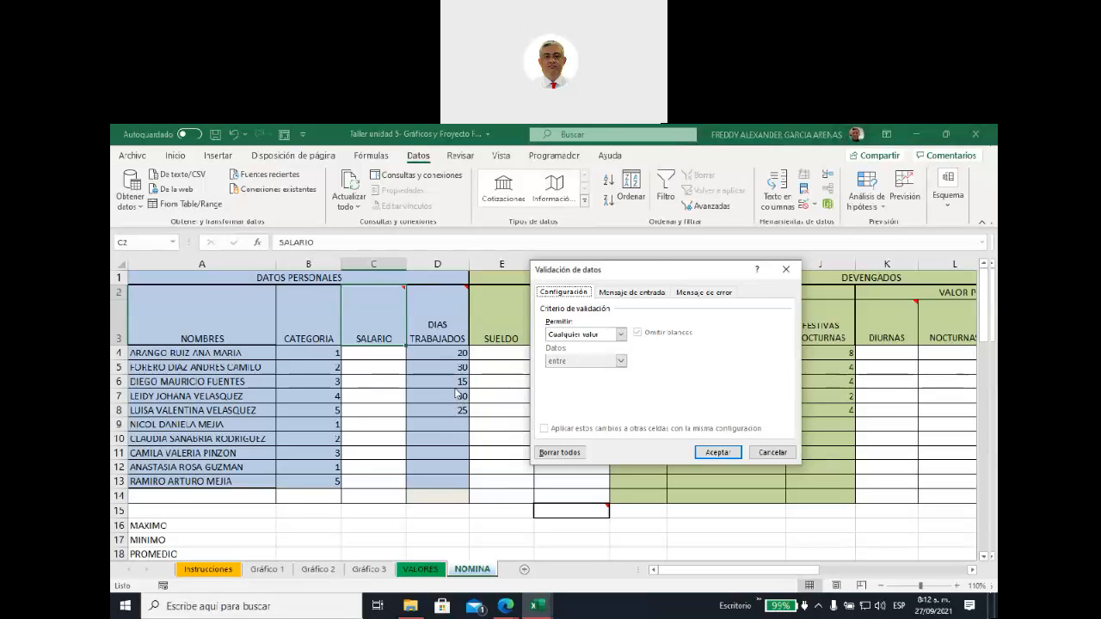
{"action": "left_click", "coordinate": [621, 334]}
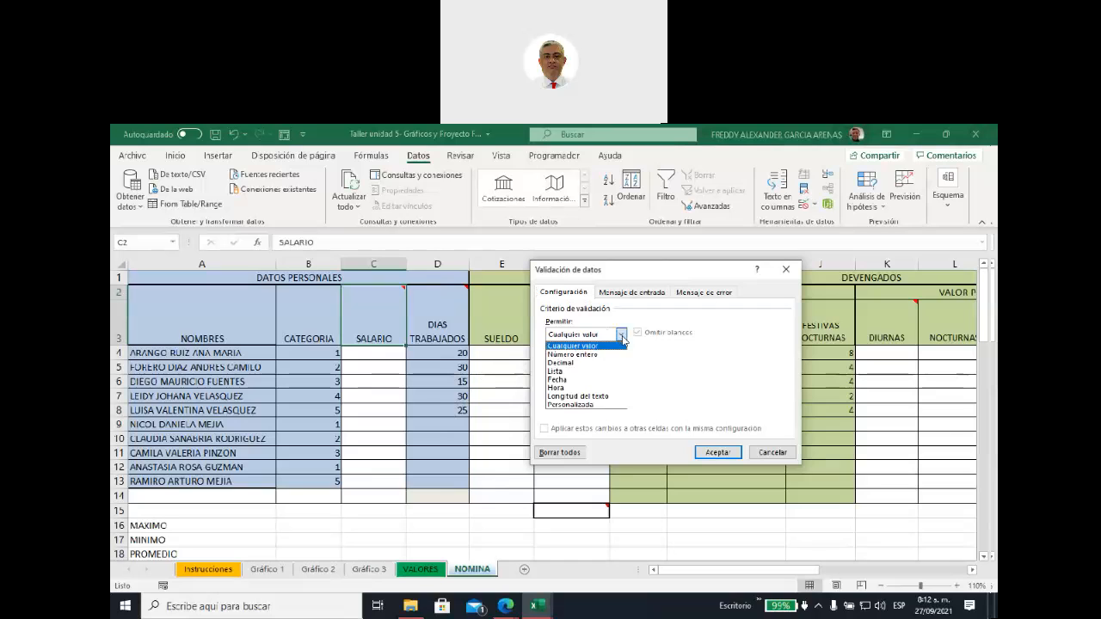
{"action": "left_click", "coordinate": [583, 355]}
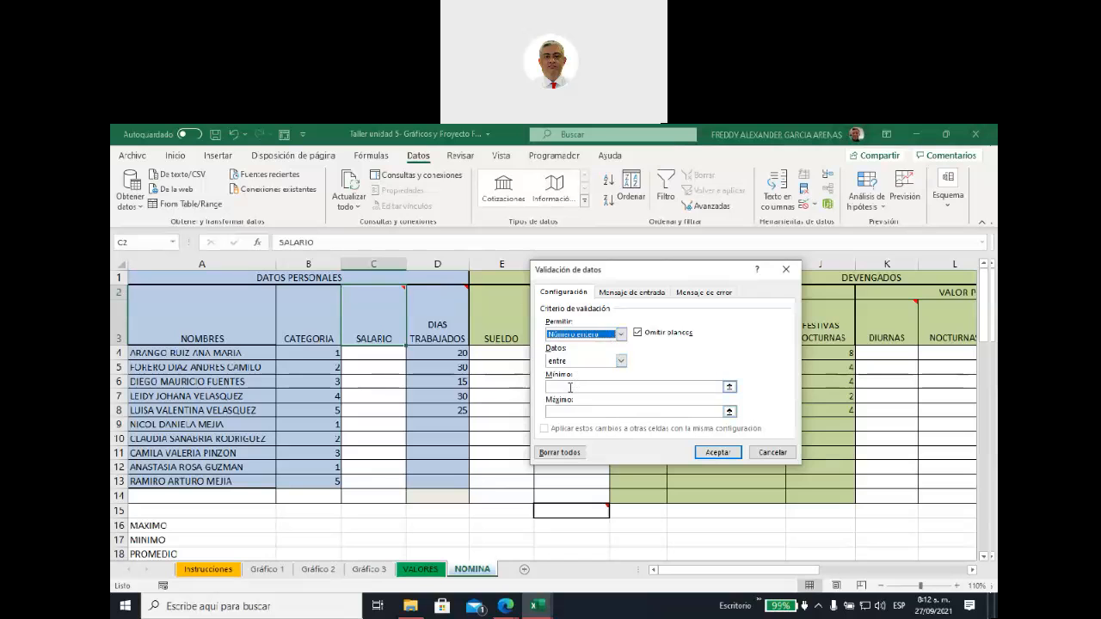
{"action": "left_click", "coordinate": [569, 388]}
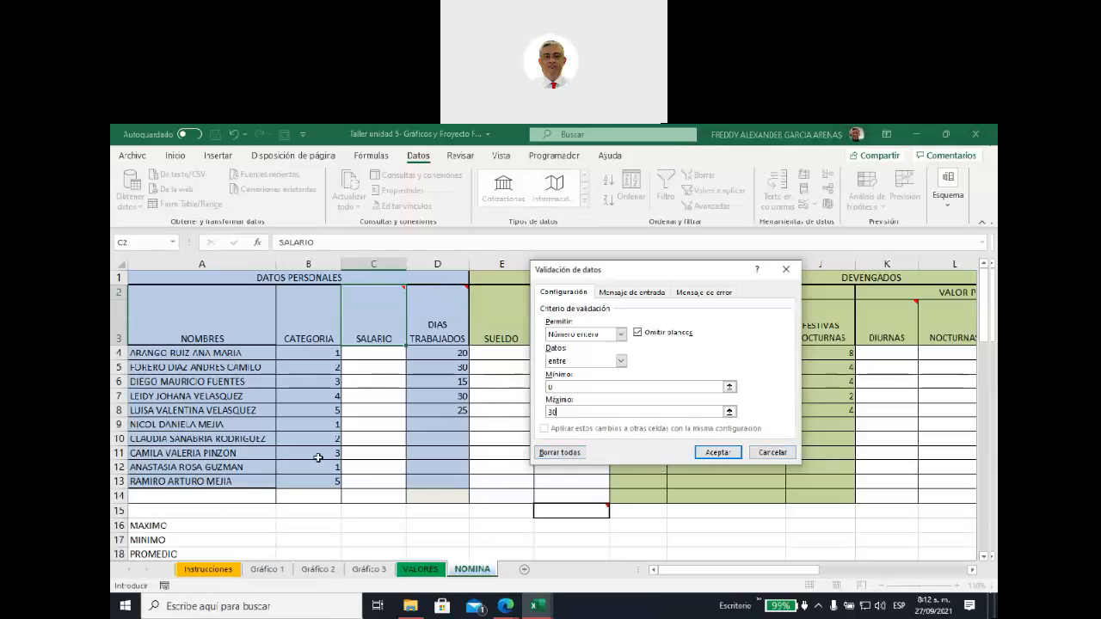
{"action": "left_click", "coordinate": [718, 451]}
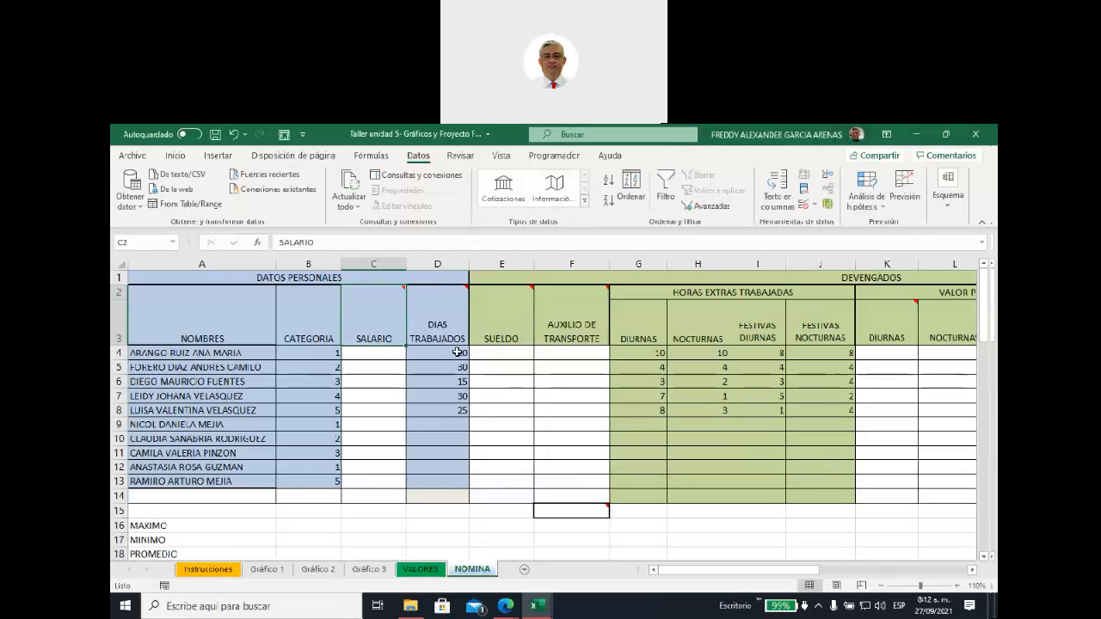
Examine the DIAS TRABAJADOS and HORAS EXTRAS TRABAJADAS columns, including the empty cells in rows 9 to 13.
{"action": "left_click_drag", "start_coordinate": [438, 352], "coordinate": [432, 478]}
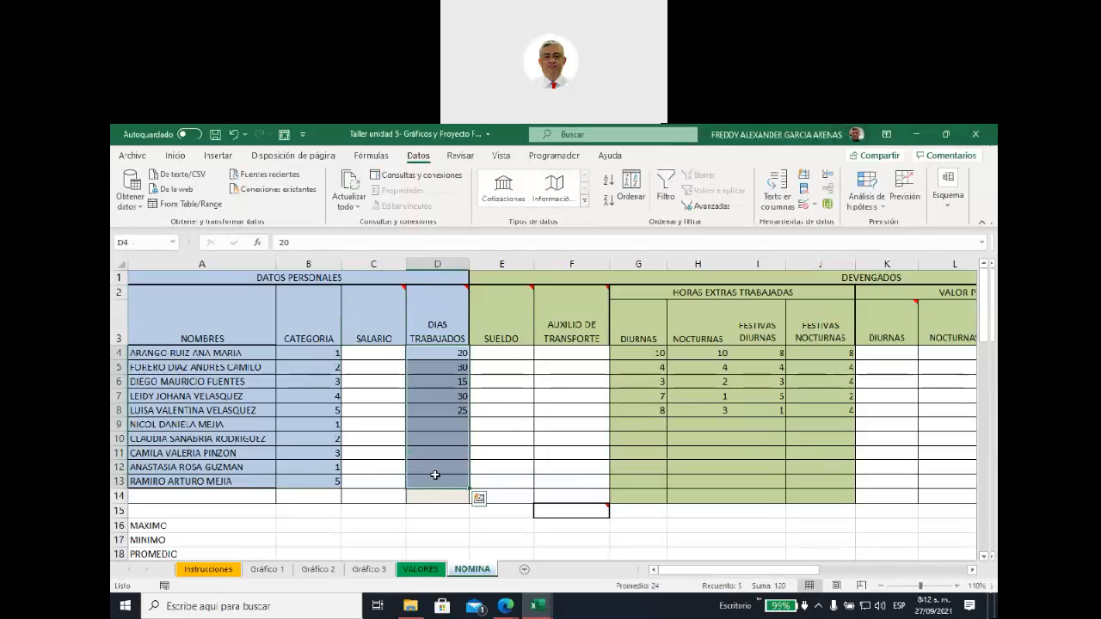
{"action": "left_click", "coordinate": [442, 425]}
{"action": "left_click_drag", "start_coordinate": [432, 426], "coordinate": [435, 478]}
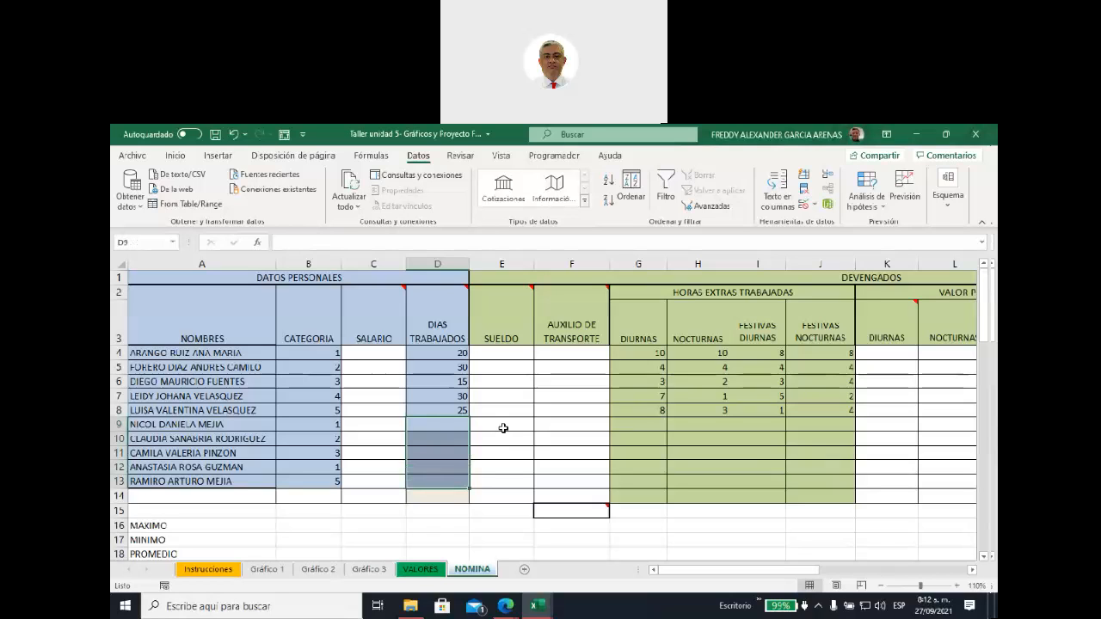
{"action": "left_click_drag", "start_coordinate": [634, 422], "coordinate": [634, 479]}
{"action": "left_click", "coordinate": [699, 423]}
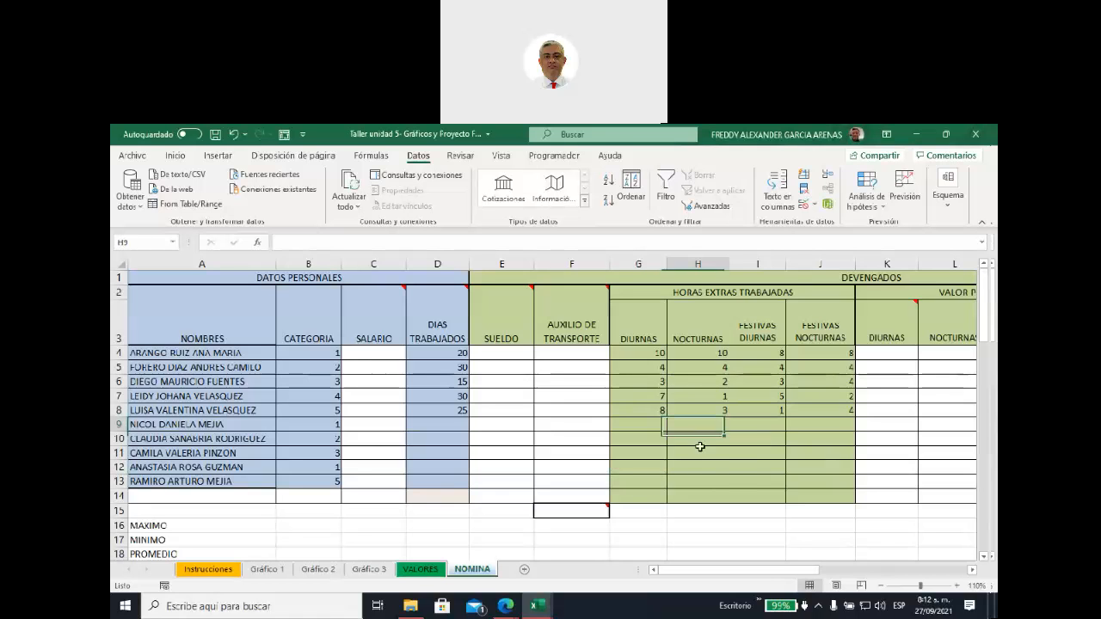
{"action": "left_click_drag", "start_coordinate": [700, 446], "coordinate": [703, 484]}
{"action": "left_click_drag", "start_coordinate": [744, 427], "coordinate": [762, 483]}
{"action": "left_click_drag", "start_coordinate": [800, 423], "coordinate": [806, 481]}
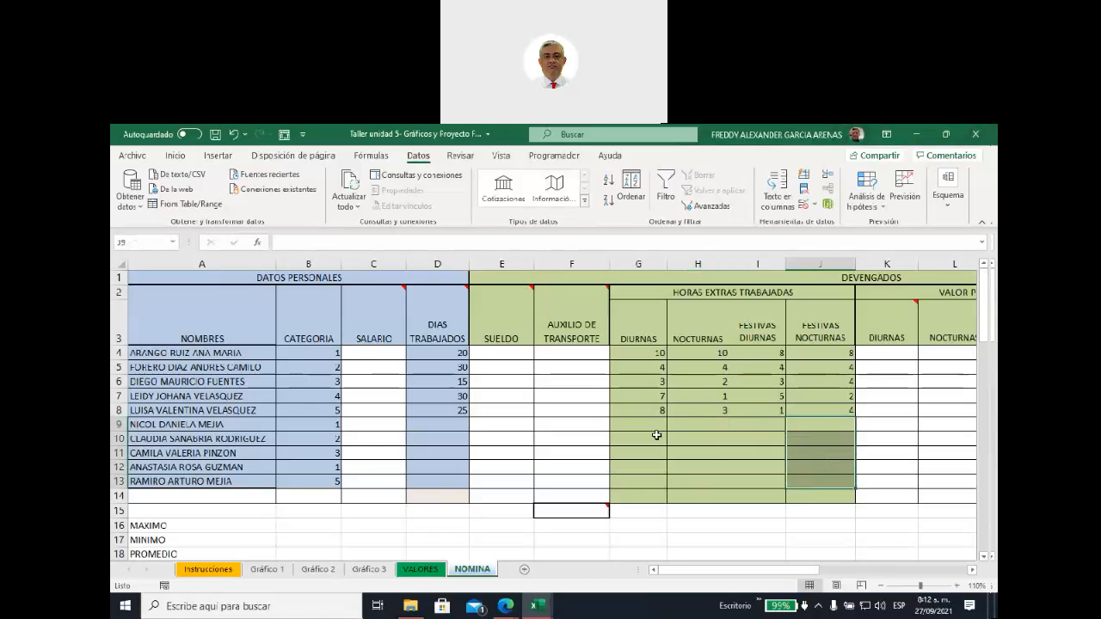
{"action": "left_click_drag", "start_coordinate": [644, 354], "coordinate": [662, 414]}
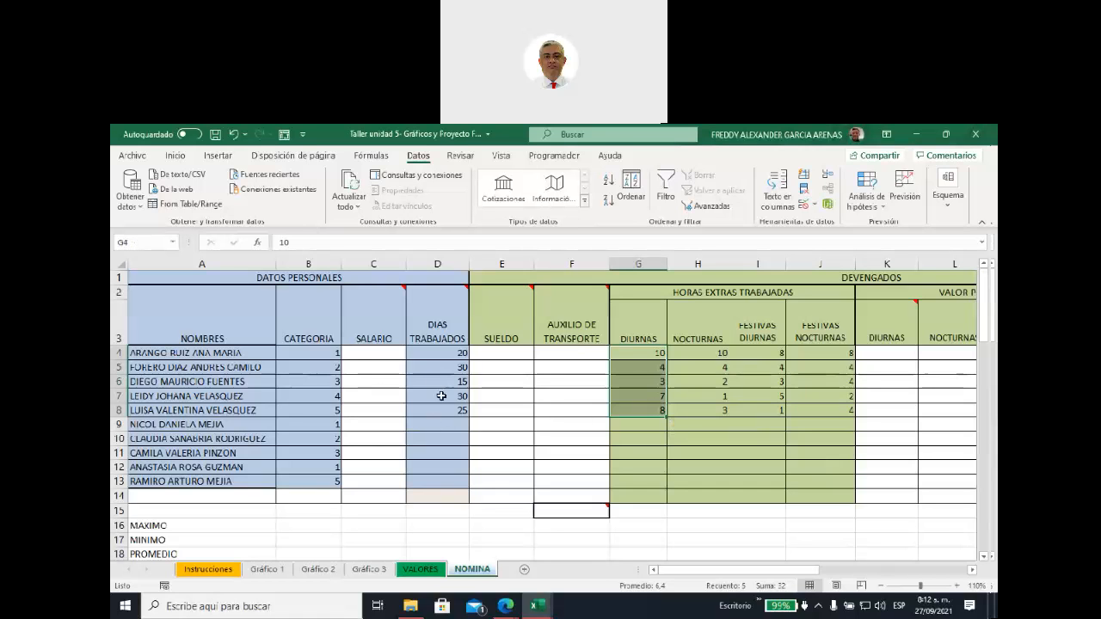
Fill the DIAS TRABAJADOS cell D5 and the HORAS EXTRAS TRABAJADAS cells G4:J4 with yellow.
{"action": "left_click", "coordinate": [435, 367]}
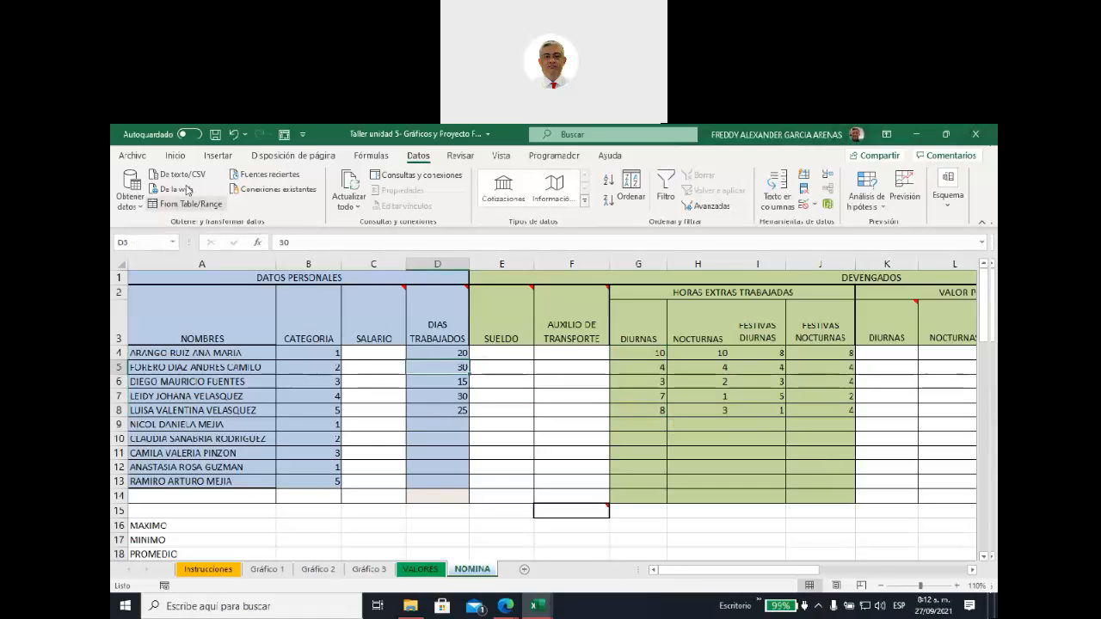
{"action": "left_click", "coordinate": [176, 156]}
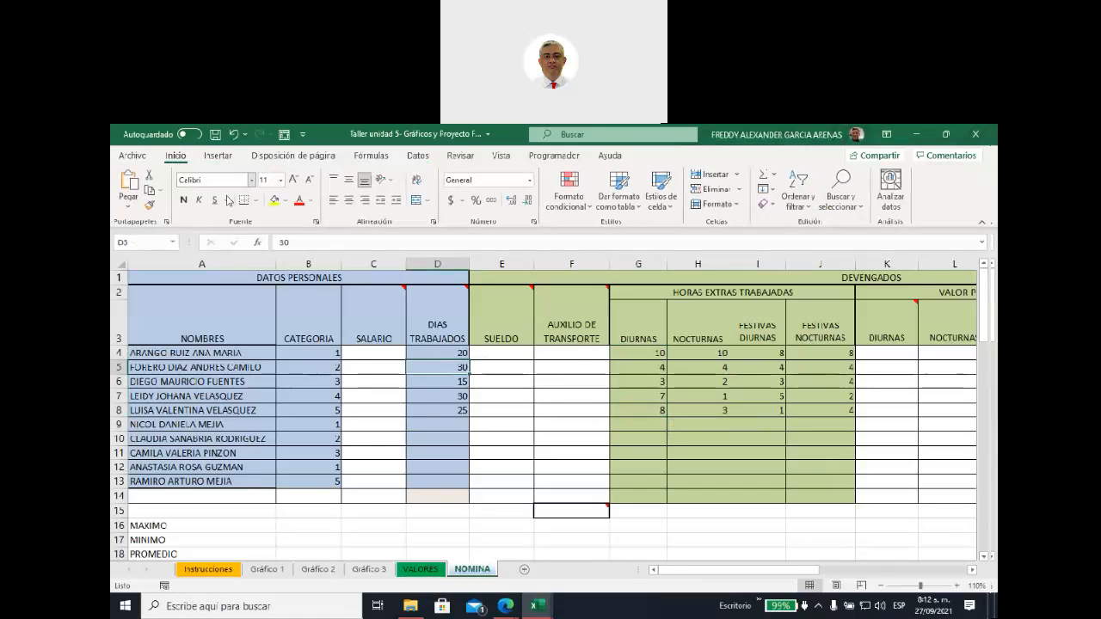
{"action": "left_click", "coordinate": [274, 201]}
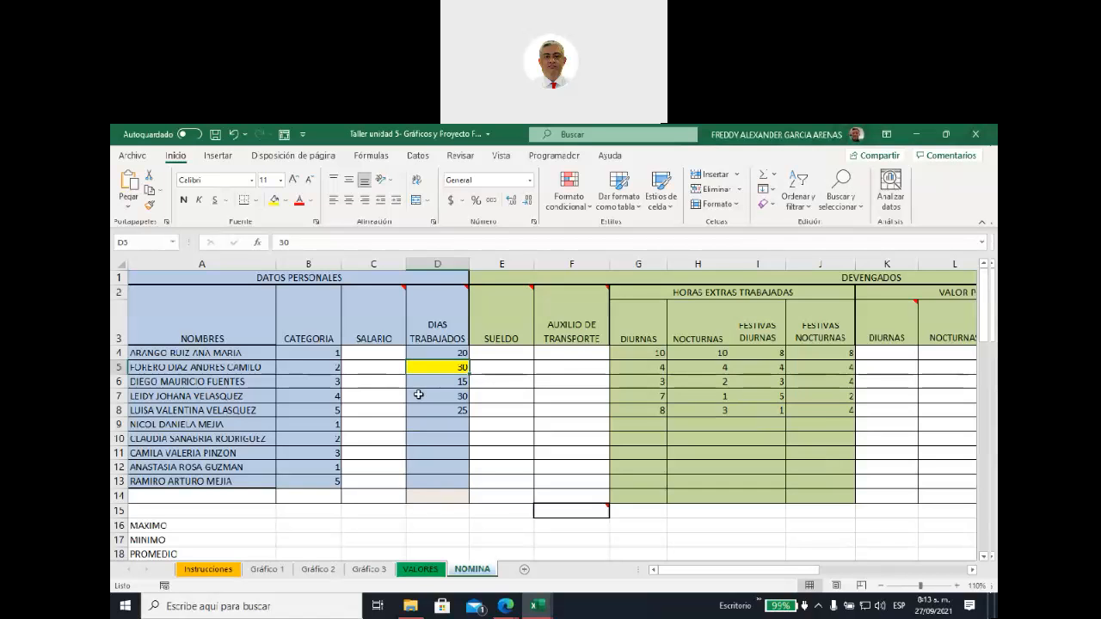
{"action": "left_click_drag", "start_coordinate": [636, 353], "coordinate": [684, 354]}
{"action": "left_click", "coordinate": [274, 205]}
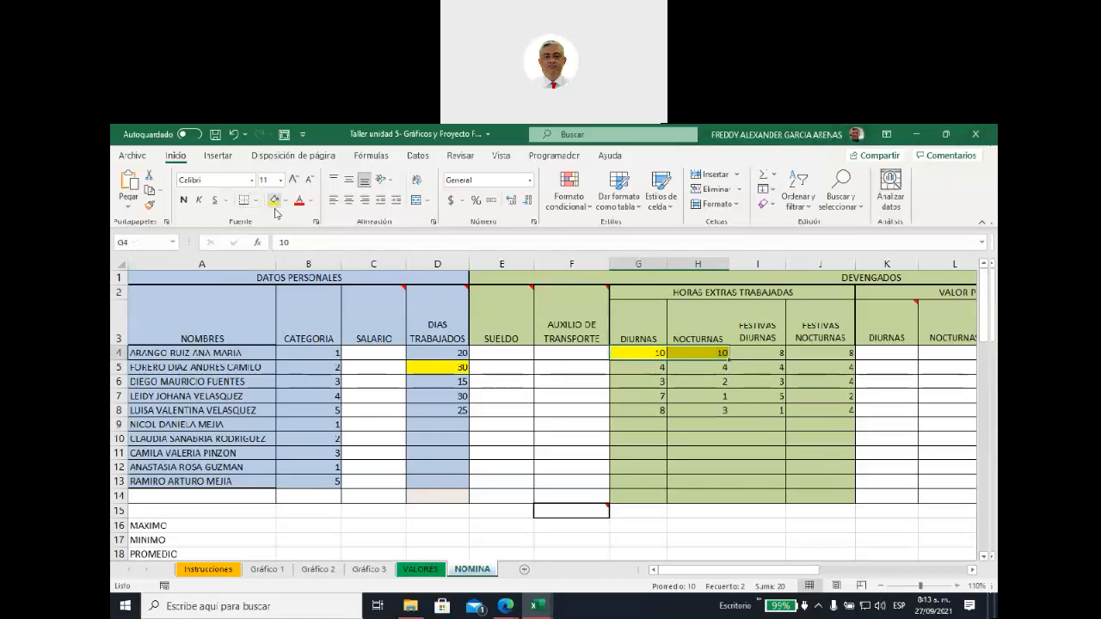
{"action": "left_click_drag", "start_coordinate": [766, 353], "coordinate": [822, 353]}
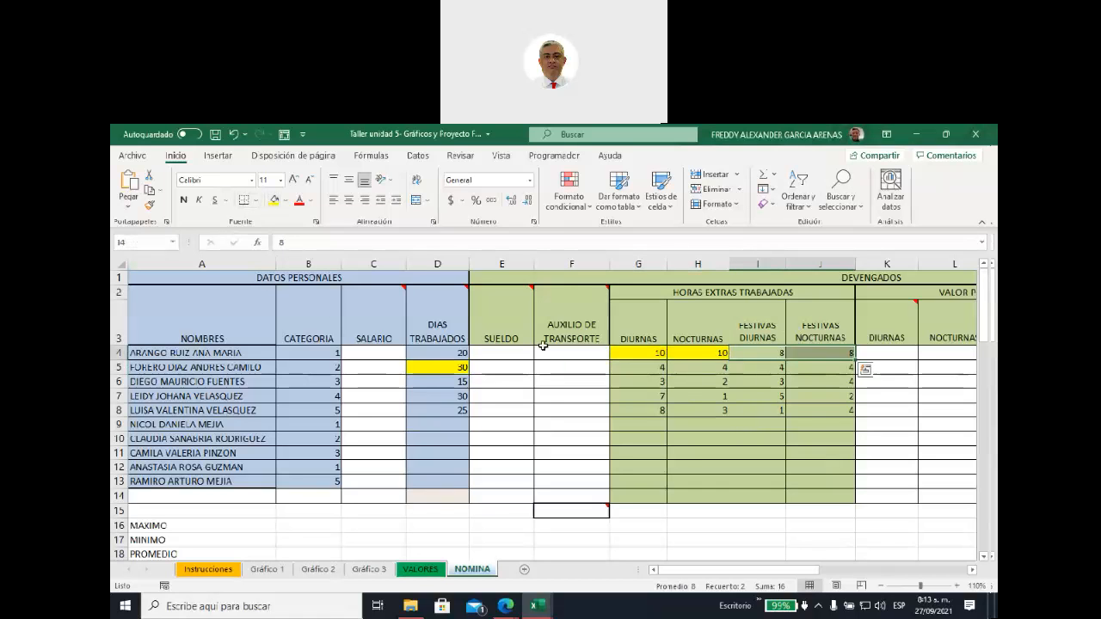
{"action": "left_click", "coordinate": [277, 203]}
{"action": "left_click", "coordinate": [770, 441]}
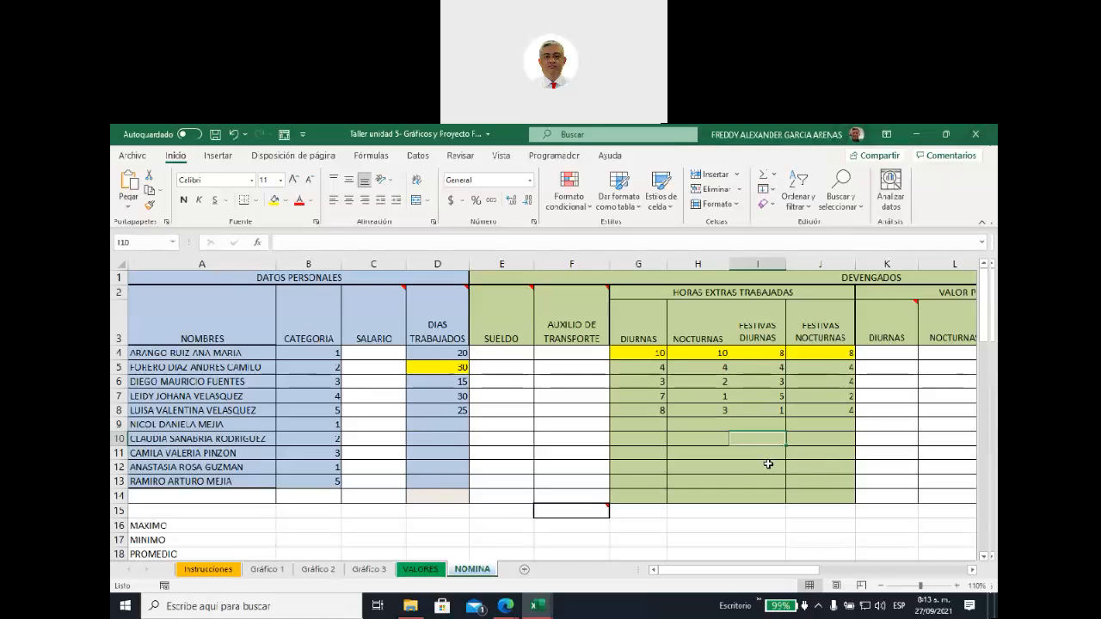
Read the formula notes attached to the SUELDO and AUXILIO DE TRANSPORTE headers.
{"action": "left_click_drag", "start_coordinate": [452, 424], "coordinate": [454, 481]}
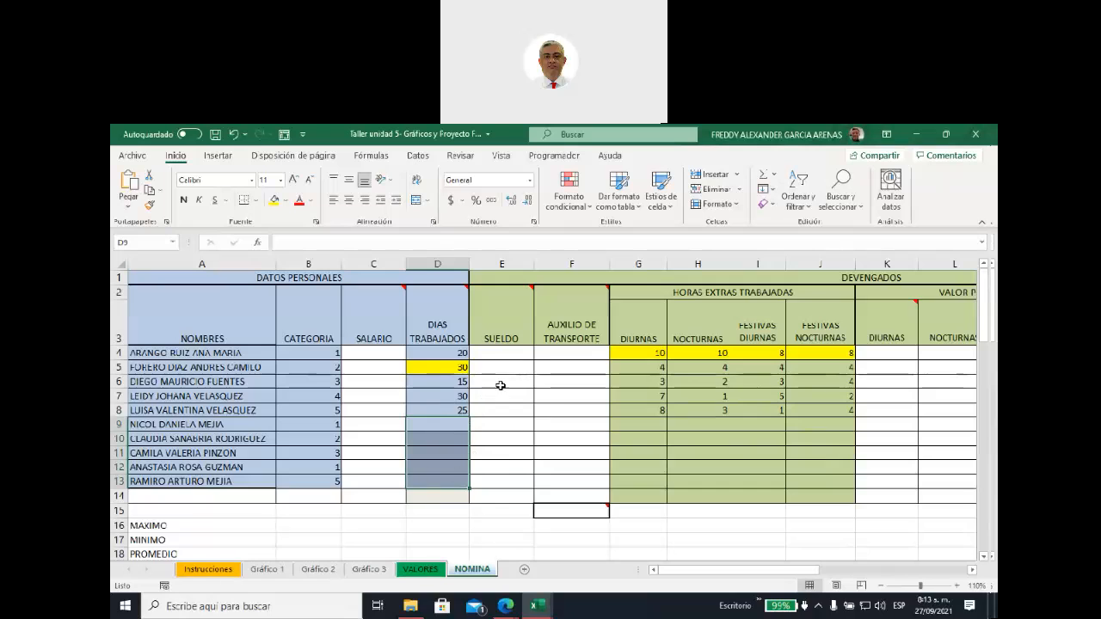
{"action": "mouse_move", "coordinate": [500, 328]}
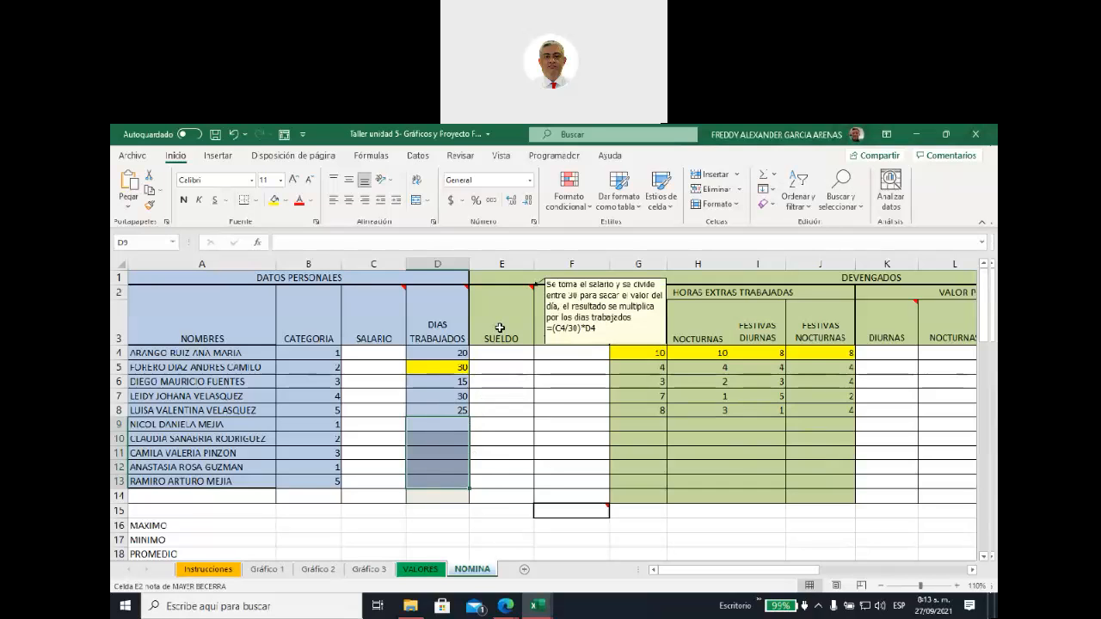
{"action": "left_click", "coordinate": [500, 328]}
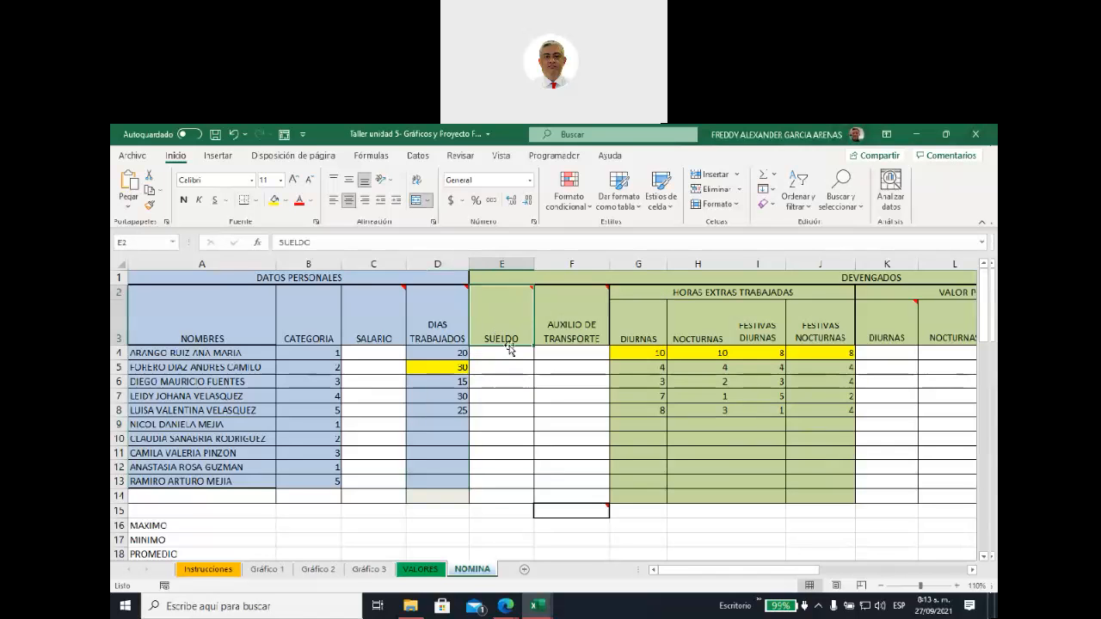
{"action": "mouse_move", "coordinate": [514, 306]}
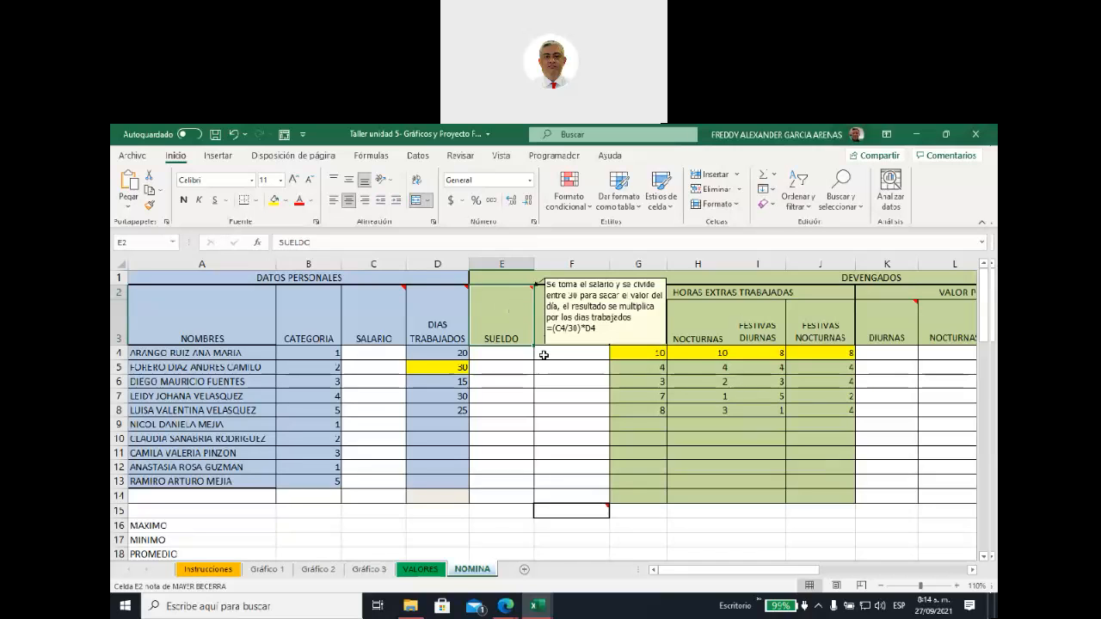
{"action": "left_click", "coordinate": [572, 317]}
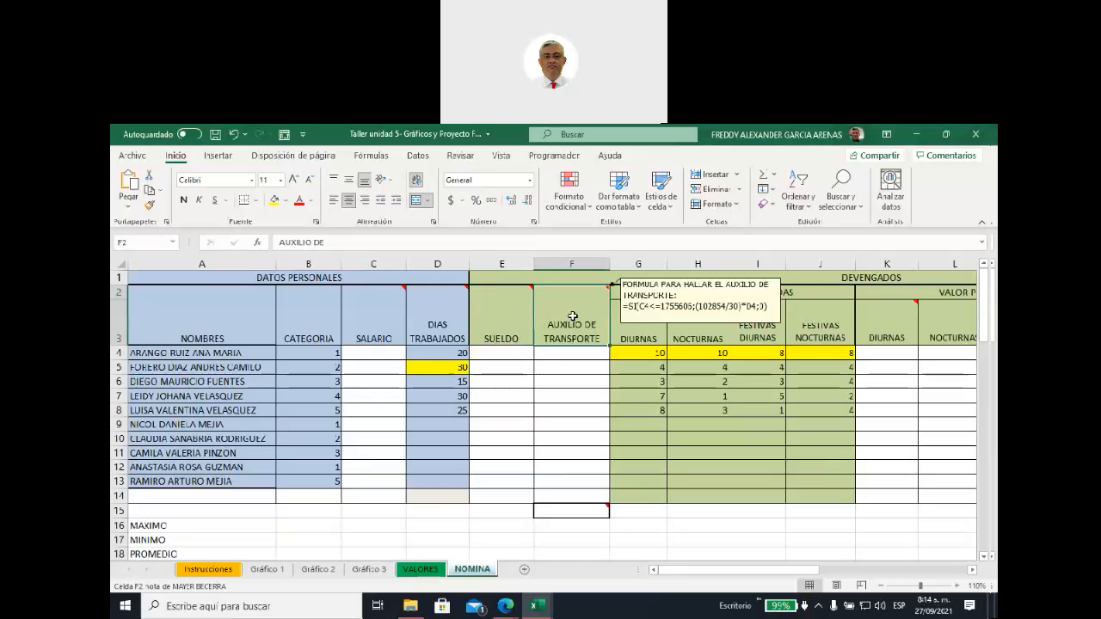
Examine the overtime headers under HORAS EXTRAS TRABAJADAS and VALOR POR HORAS EXTRAS TRABAJADAS, selecting the DIURNAS header K3.
{"action": "left_click", "coordinate": [638, 334]}
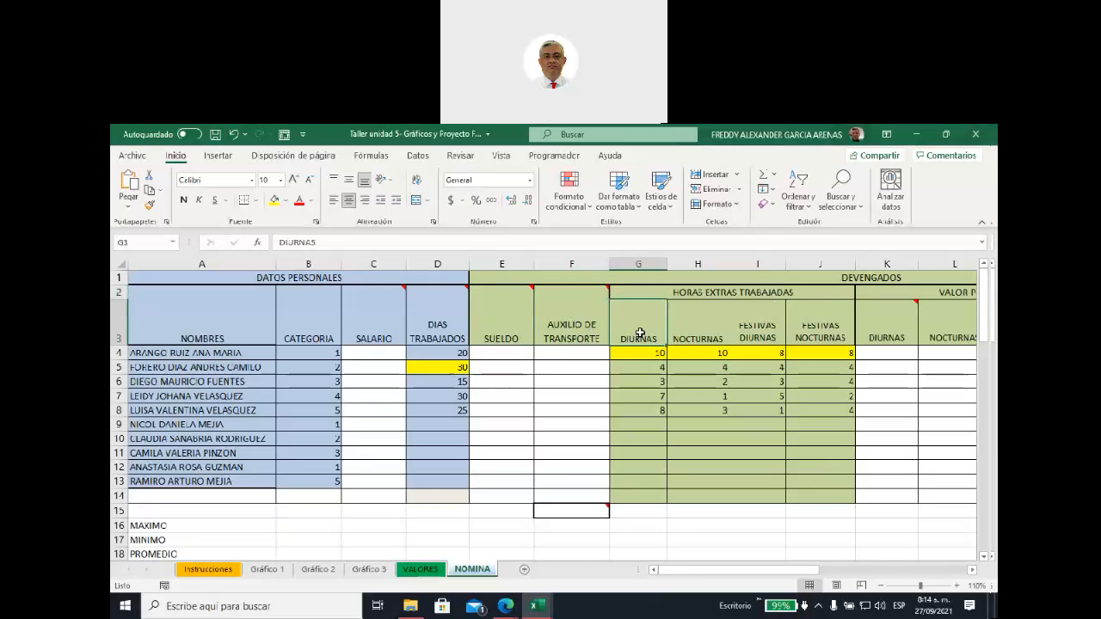
{"action": "left_click_drag", "start_coordinate": [698, 570], "coordinate": [730, 572]}
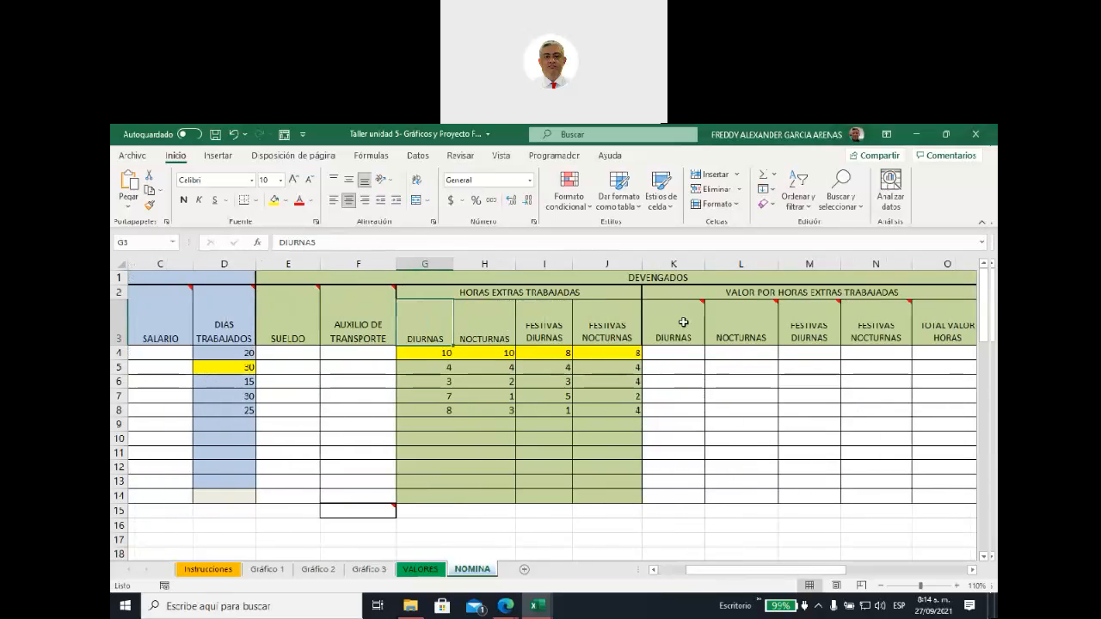
{"action": "left_click", "coordinate": [673, 323]}
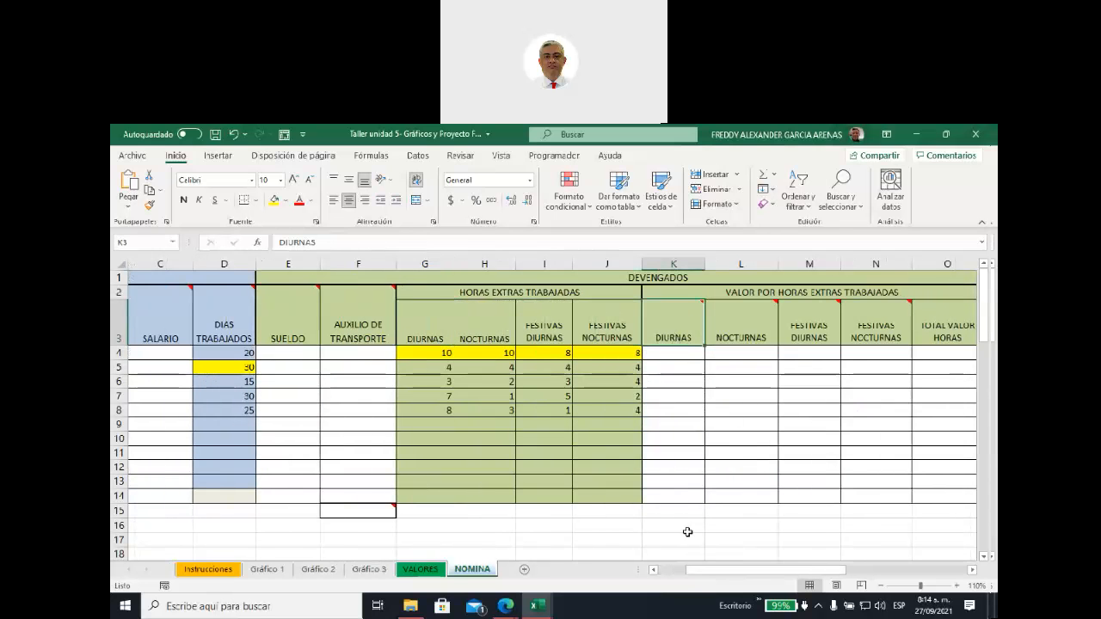
{"action": "left_click_drag", "start_coordinate": [718, 574], "coordinate": [685, 570]}
{"action": "scroll", "coordinate": [460, 475], "scroll_direction": "down", "scroll_amount": 3}
{"action": "scroll", "coordinate": [460, 476], "scroll_direction": "down", "scroll_amount": 1}
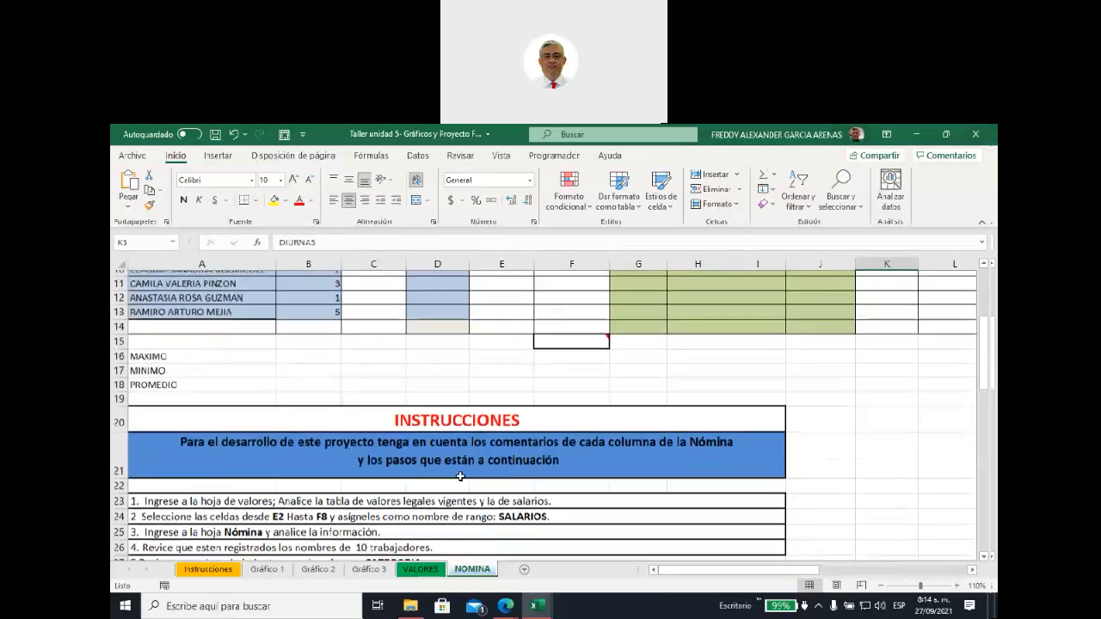
{"action": "scroll", "coordinate": [460, 476], "scroll_direction": "up", "scroll_amount": 3}
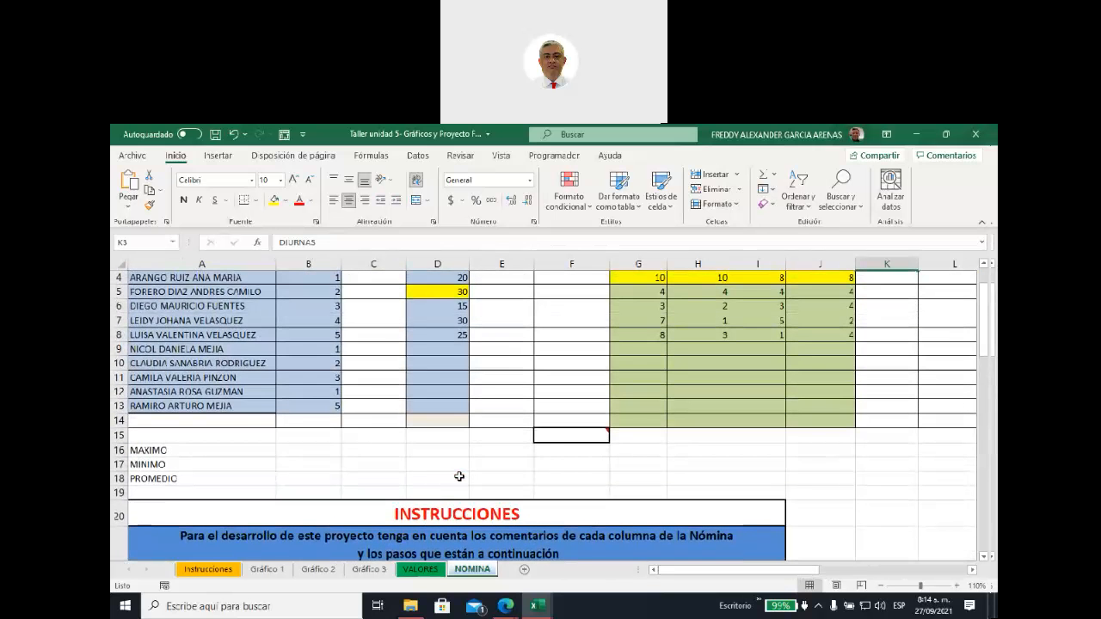
Fill the DIURNAS header cell K3 and the bordered cell F15 below the AUXILIO DE TRANSPORTE column with yellow.
{"action": "mouse_move", "coordinate": [569, 434]}
{"action": "scroll", "coordinate": [387, 309], "scroll_direction": "up", "scroll_amount": 1}
{"action": "left_click", "coordinate": [575, 508]}
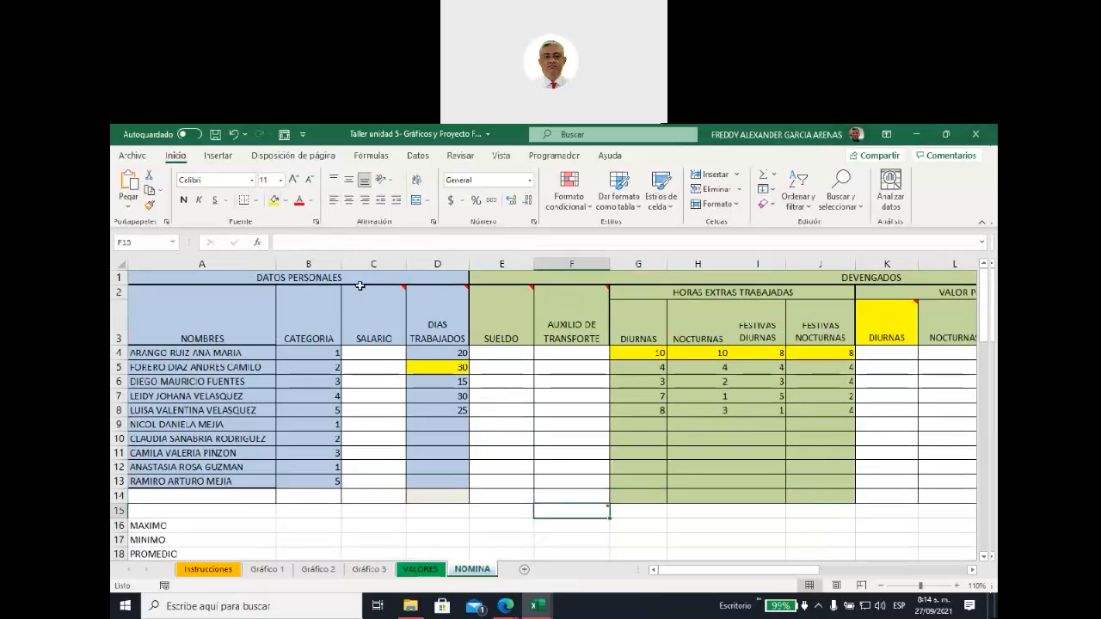
{"action": "left_click", "coordinate": [255, 199]}
{"action": "left_click", "coordinate": [277, 201]}
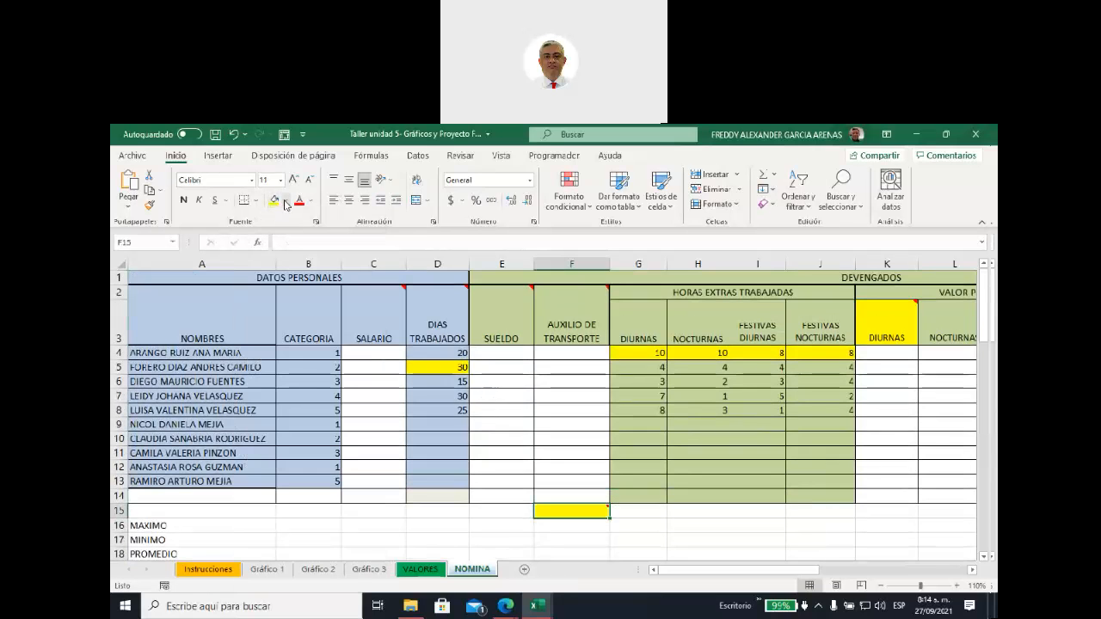
Fill the MAXIMO, MINIMO and PROMEDIO label cells A16:A18 with yellow.
{"action": "scroll", "coordinate": [533, 405], "scroll_direction": "down", "scroll_amount": 2}
{"action": "mouse_move", "coordinate": [568, 393]}
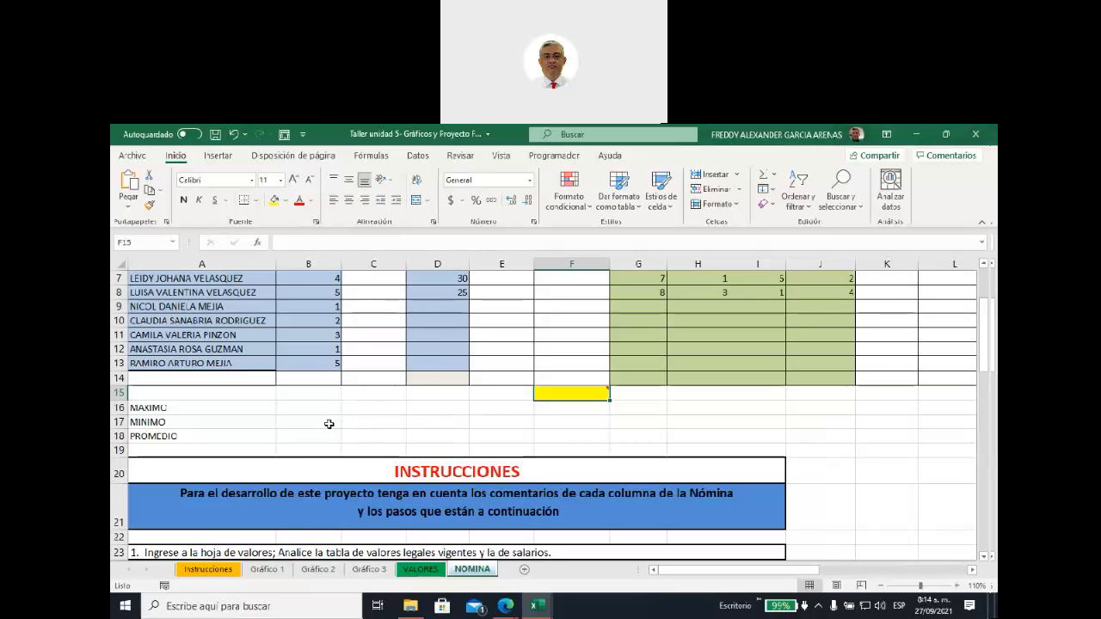
{"action": "left_click", "coordinate": [178, 407]}
{"action": "left_click_drag", "start_coordinate": [178, 408], "coordinate": [180, 435]}
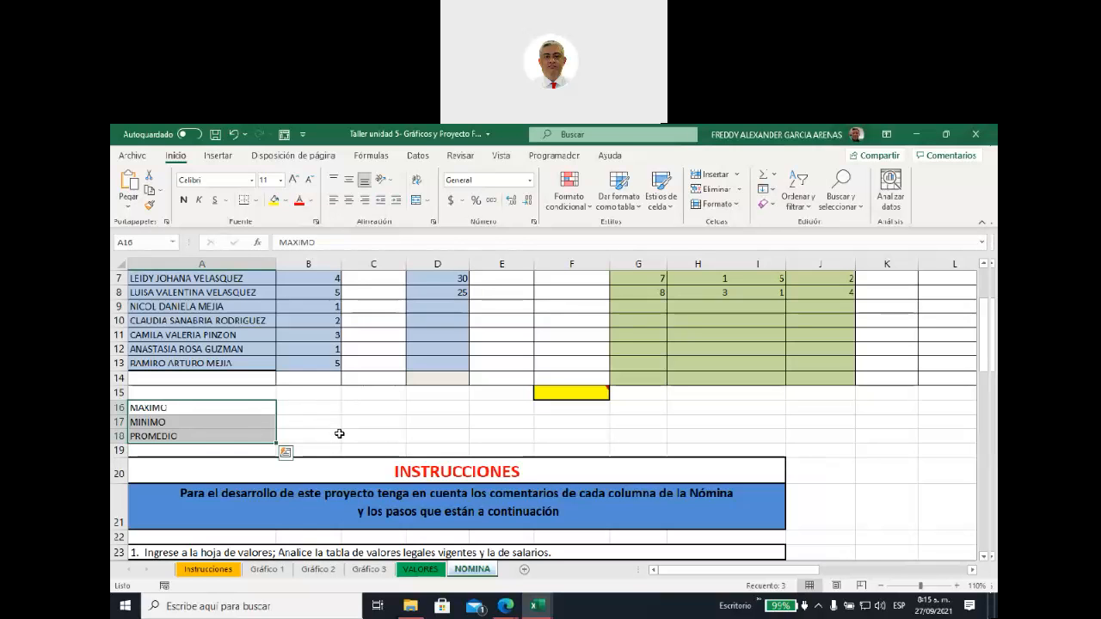
{"action": "scroll", "coordinate": [340, 434], "scroll_direction": "up", "scroll_amount": 1}
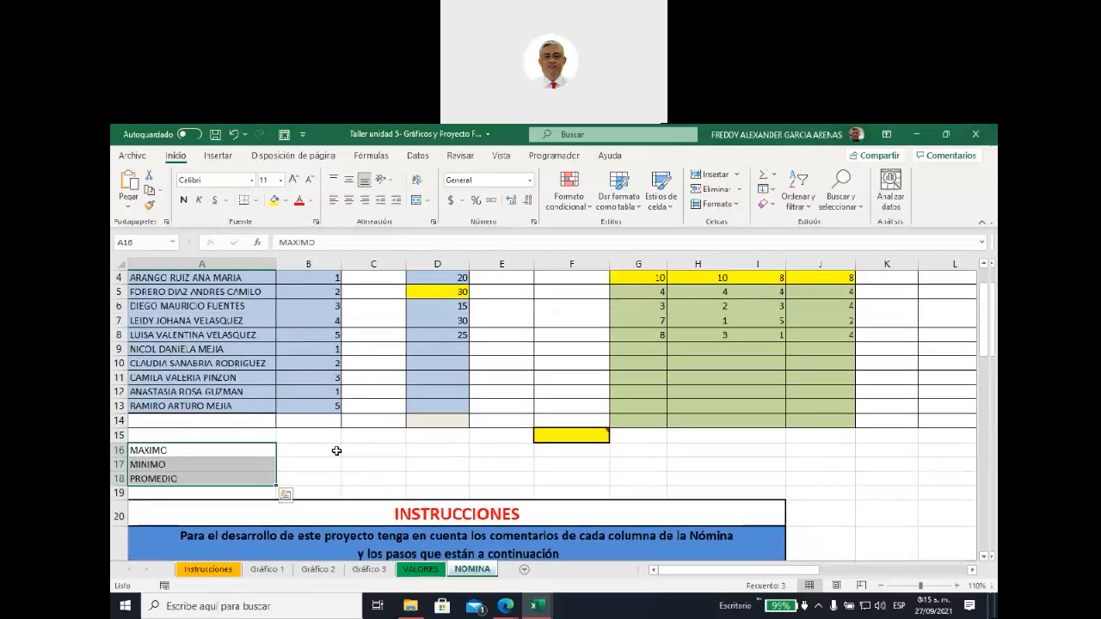
{"action": "scroll", "coordinate": [341, 462], "scroll_direction": "down", "scroll_amount": 1}
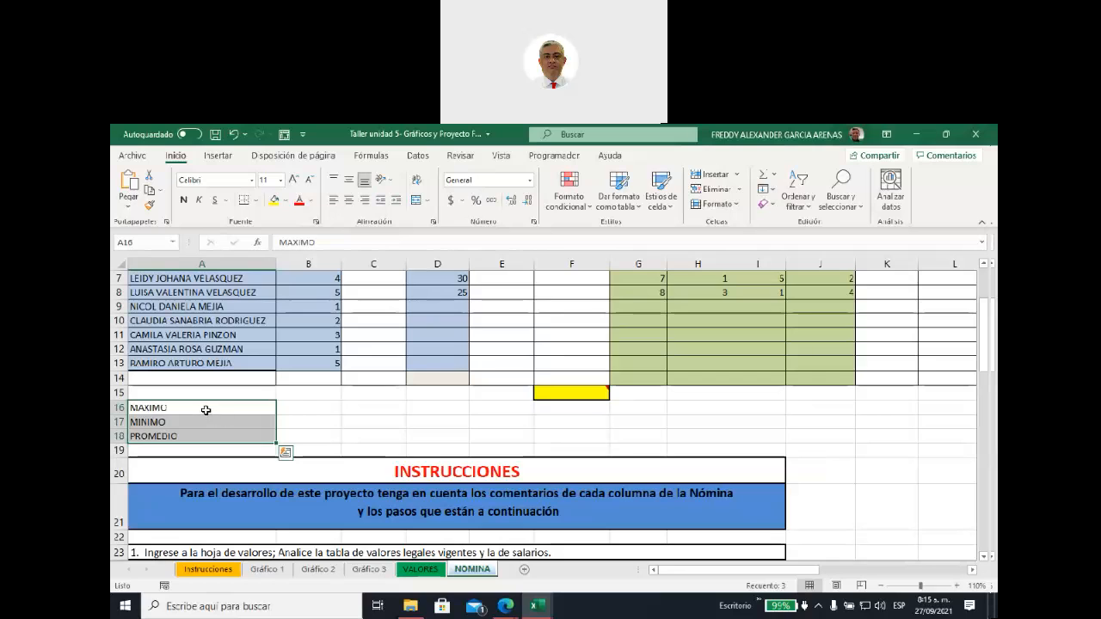
{"action": "left_click_drag", "start_coordinate": [203, 407], "coordinate": [202, 438]}
{"action": "left_click", "coordinate": [274, 199]}
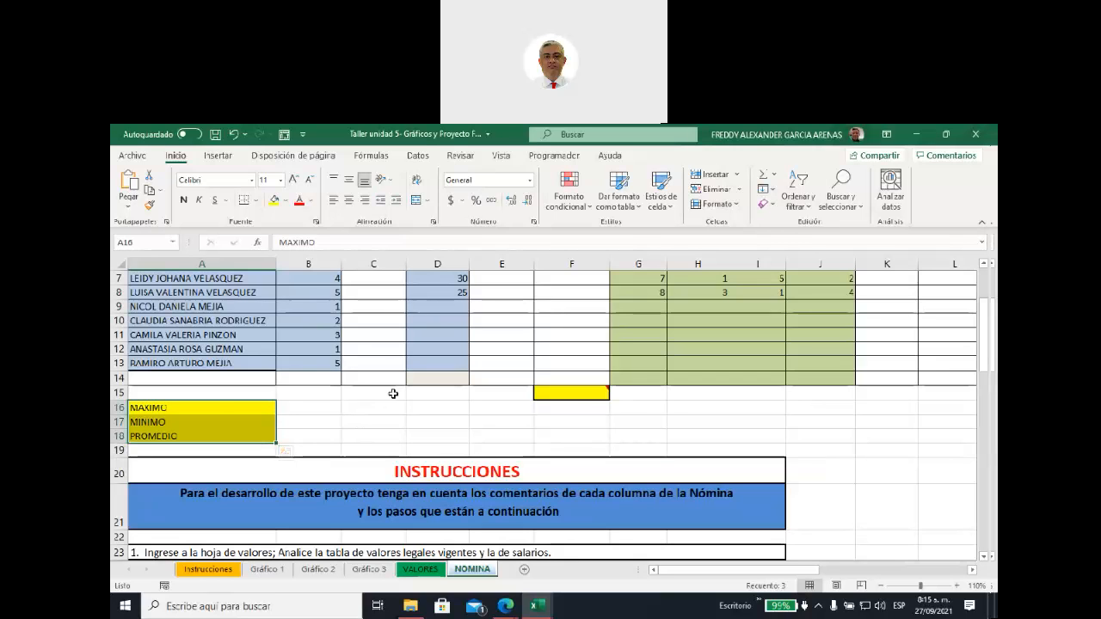
Examine the CATEGORIA values in B4:B13 and the empty MAXIMO, MINIMO and PROMEDIO cells in columns B, C and D.
{"action": "scroll", "coordinate": [393, 399], "scroll_direction": "up", "scroll_amount": 2}
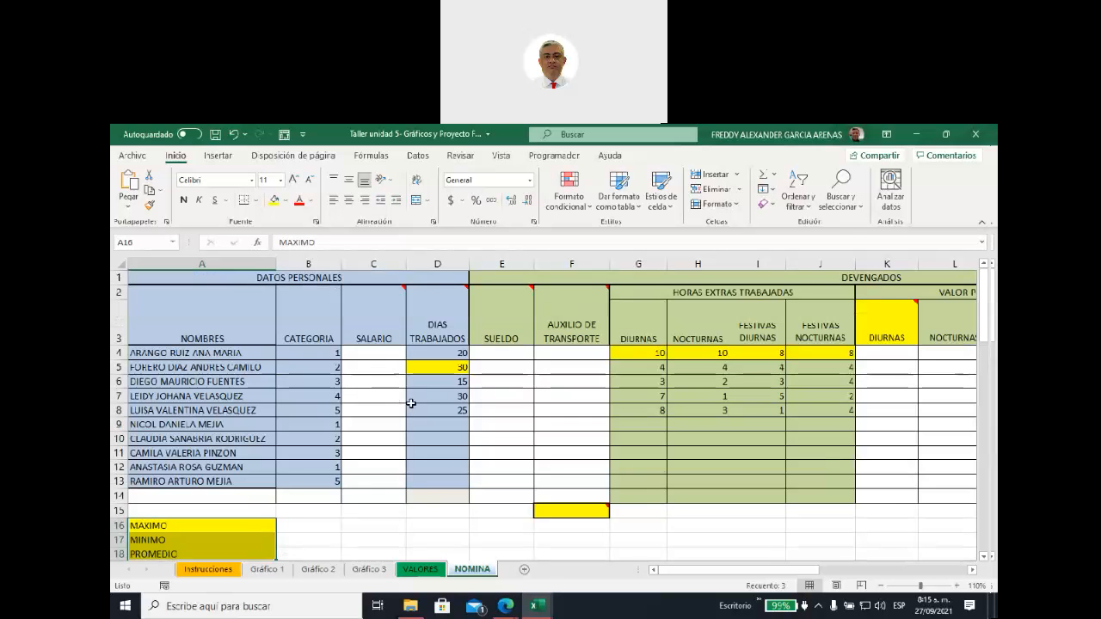
{"action": "scroll", "coordinate": [414, 406], "scroll_direction": "down", "scroll_amount": 1}
{"action": "scroll", "coordinate": [415, 406], "scroll_direction": "down", "scroll_amount": 1}
{"action": "scroll", "coordinate": [401, 377], "scroll_direction": "up", "scroll_amount": 1}
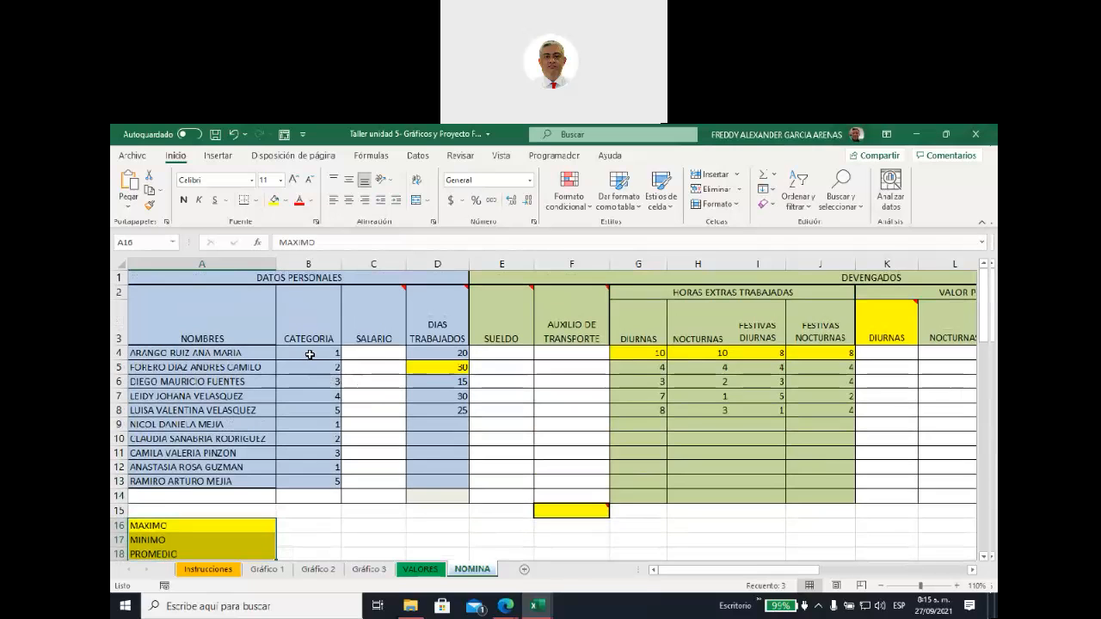
{"action": "left_click_drag", "start_coordinate": [309, 355], "coordinate": [311, 483]}
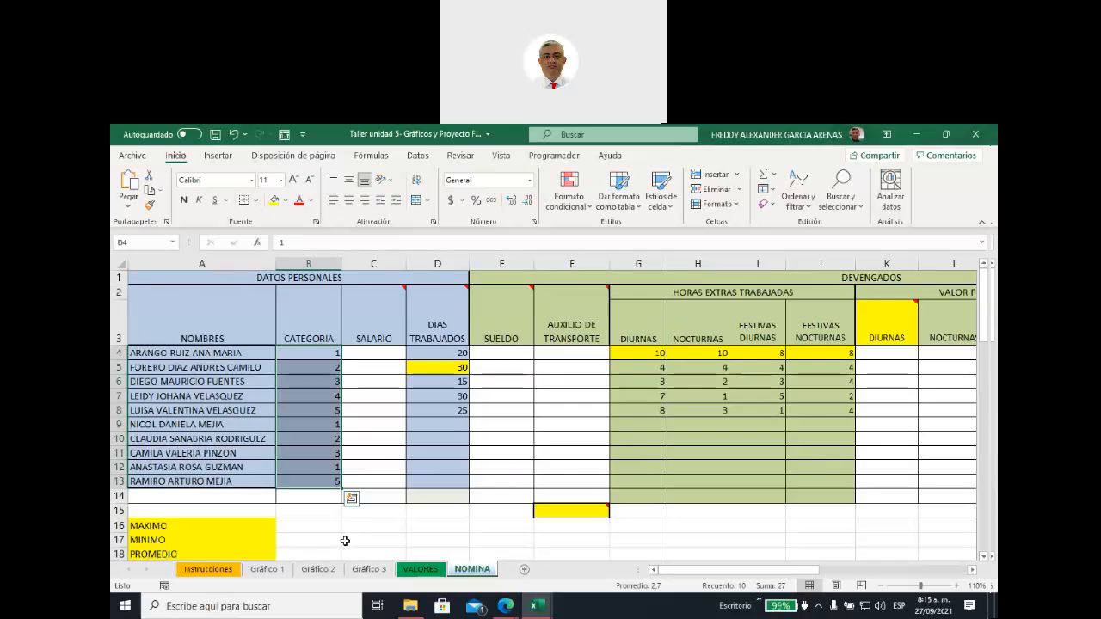
{"action": "scroll", "coordinate": [326, 534], "scroll_direction": "down", "scroll_amount": 1}
{"action": "left_click_drag", "start_coordinate": [311, 446], "coordinate": [310, 475]}
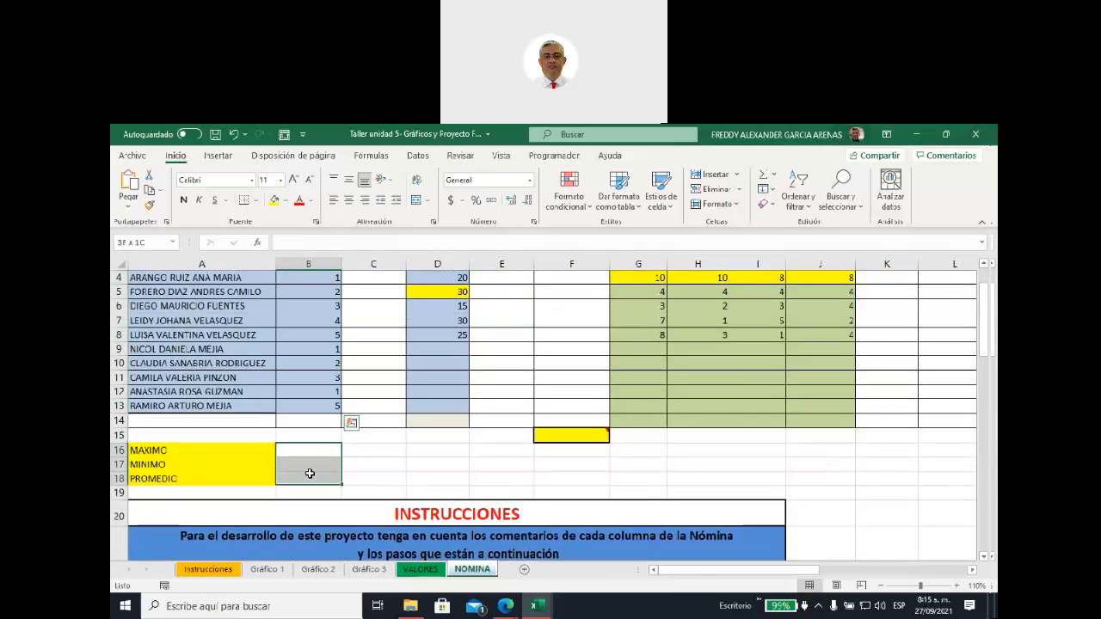
{"action": "scroll", "coordinate": [419, 470], "scroll_direction": "up", "scroll_amount": 1}
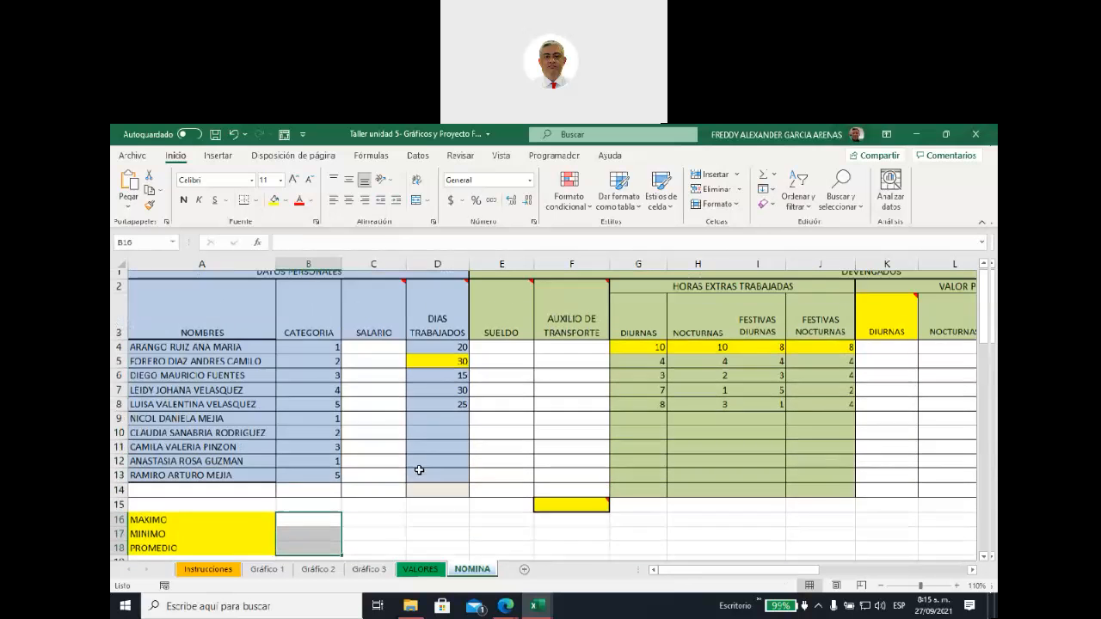
{"action": "scroll", "coordinate": [404, 460], "scroll_direction": "down", "scroll_amount": 1}
{"action": "left_click_drag", "start_coordinate": [379, 449], "coordinate": [380, 475]}
{"action": "scroll", "coordinate": [514, 448], "scroll_direction": "up", "scroll_amount": 1}
{"action": "scroll", "coordinate": [513, 447], "scroll_direction": "down", "scroll_amount": 1}
{"action": "left_click_drag", "start_coordinate": [439, 449], "coordinate": [437, 475]}
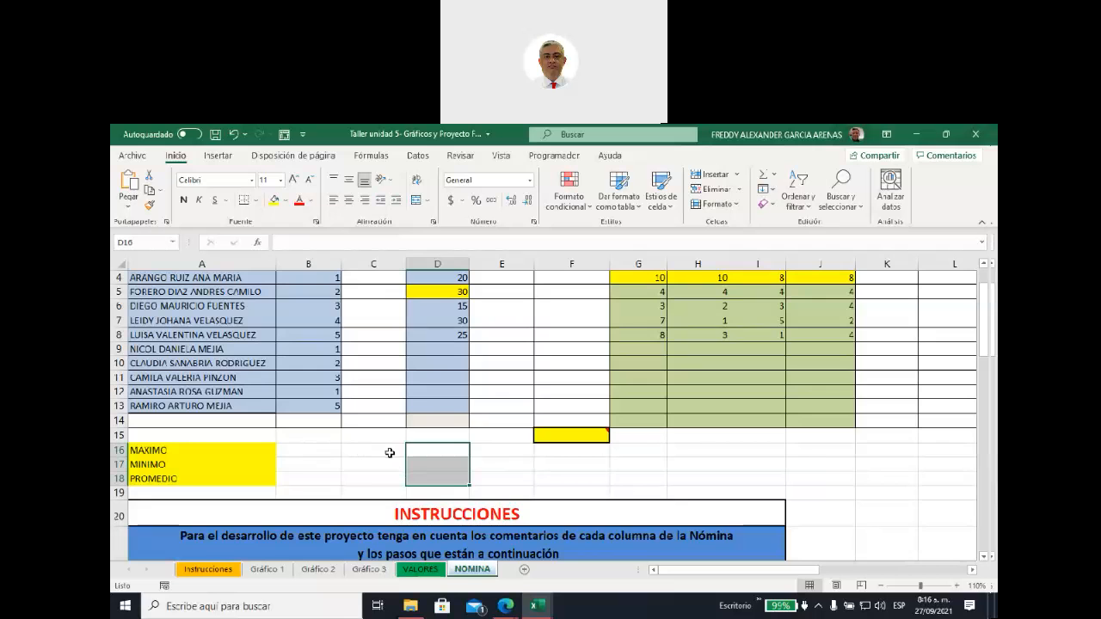
{"action": "scroll", "coordinate": [418, 454], "scroll_direction": "up", "scroll_amount": 1}
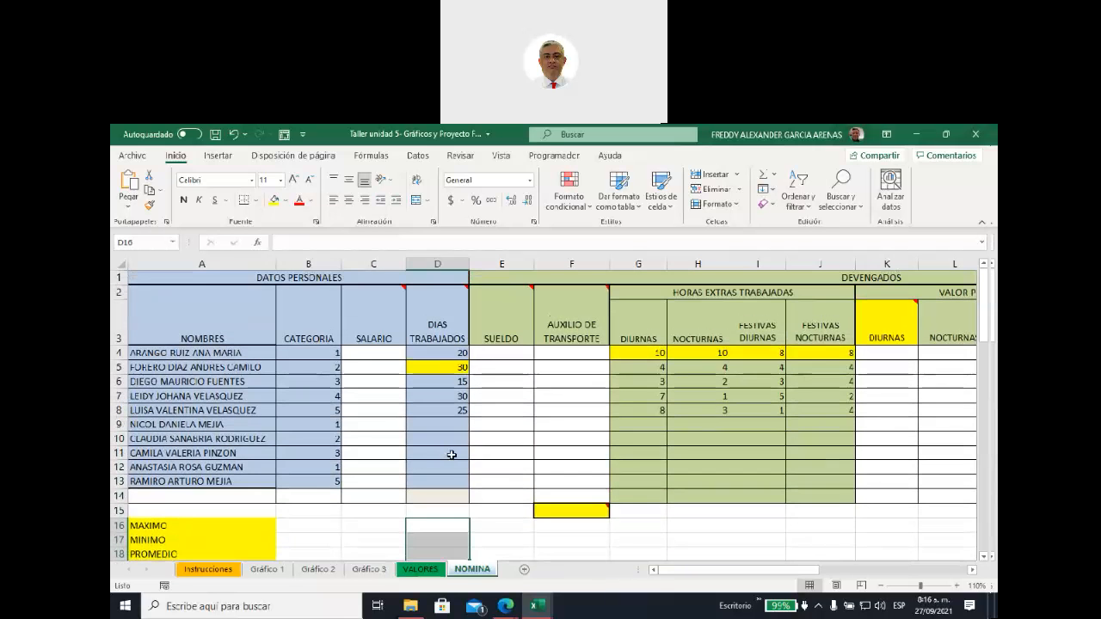
Name the salary table range E2:F8 on the VALORES sheet salarios and return to the NOMINA sheet.
{"action": "left_click", "coordinate": [372, 352]}
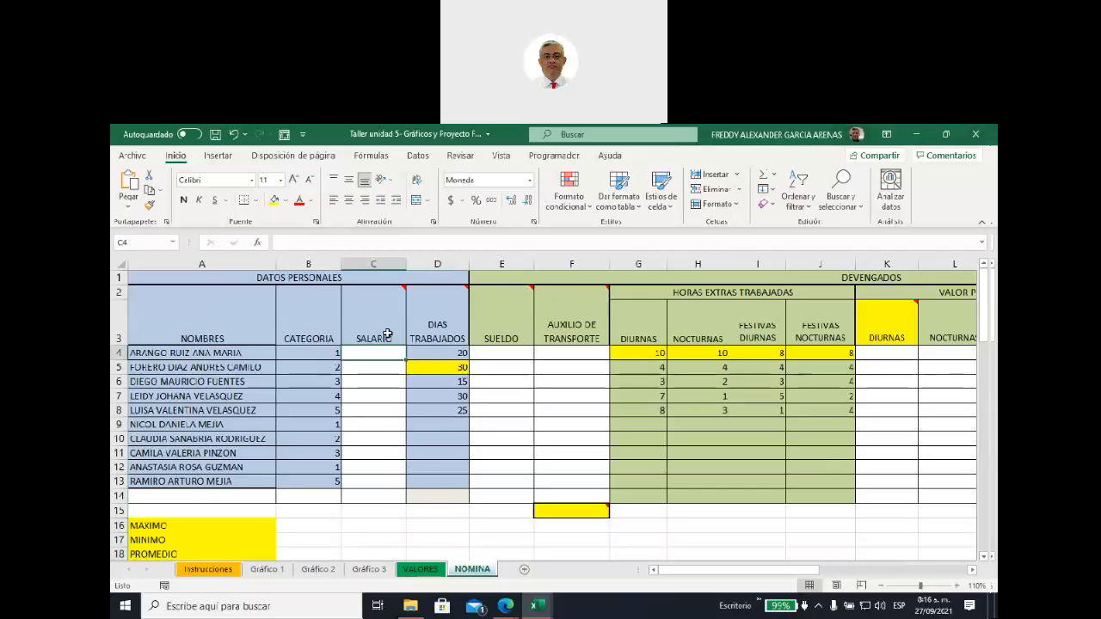
{"action": "left_click", "coordinate": [421, 571]}
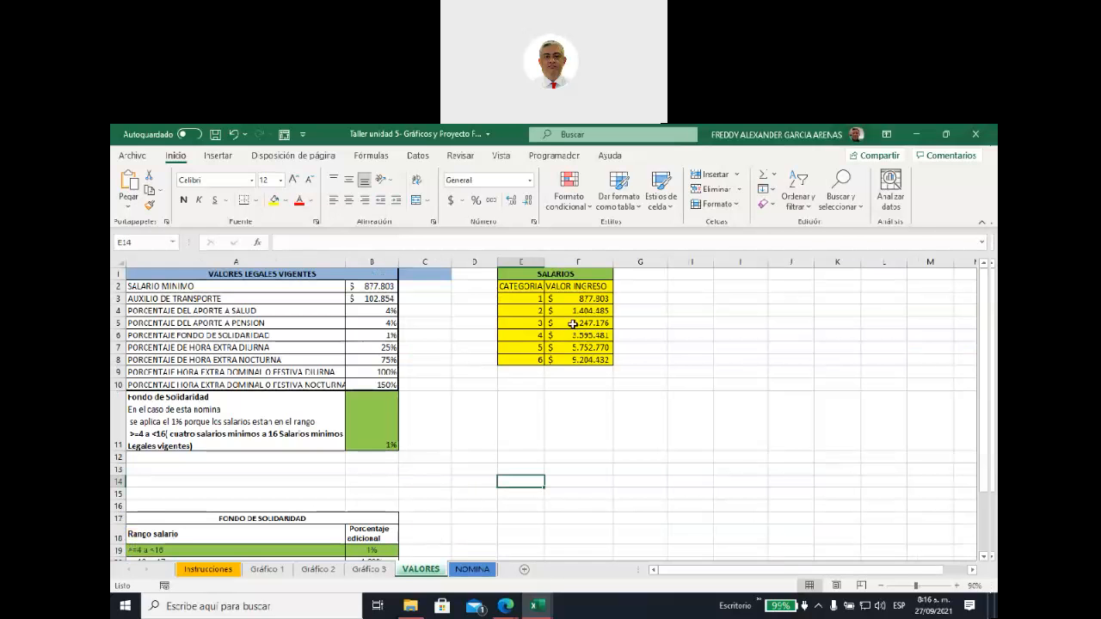
{"action": "left_click_drag", "start_coordinate": [519, 286], "coordinate": [600, 366]}
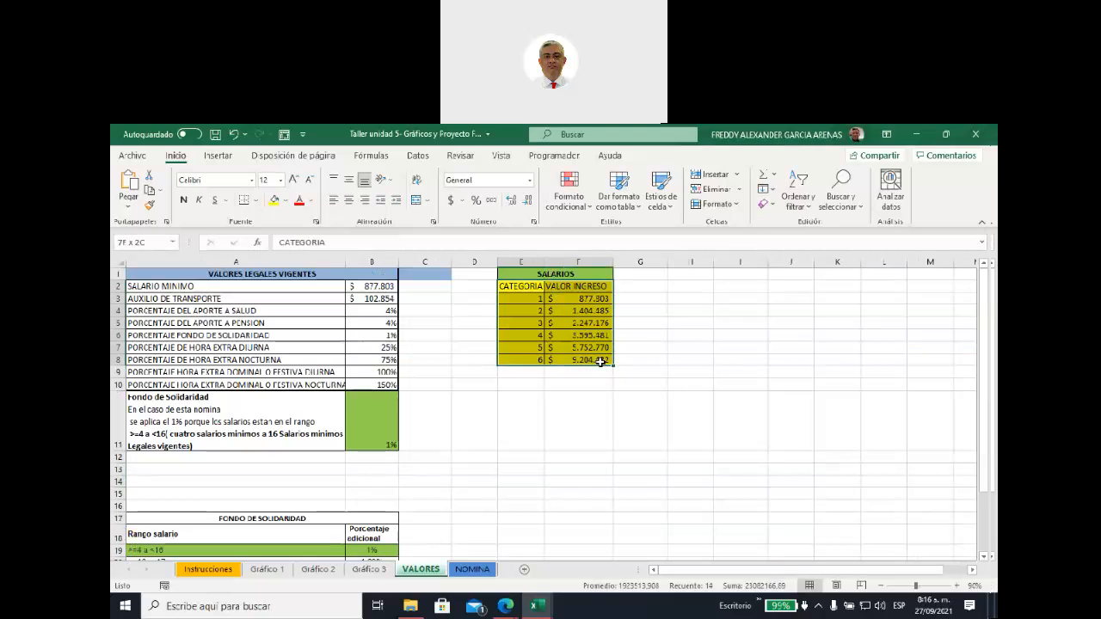
{"action": "left_click", "coordinate": [115, 241]}
{"action": "type", "text": "salarios"}
{"action": "key", "text": "Return"}
{"action": "left_click", "coordinate": [472, 570]}
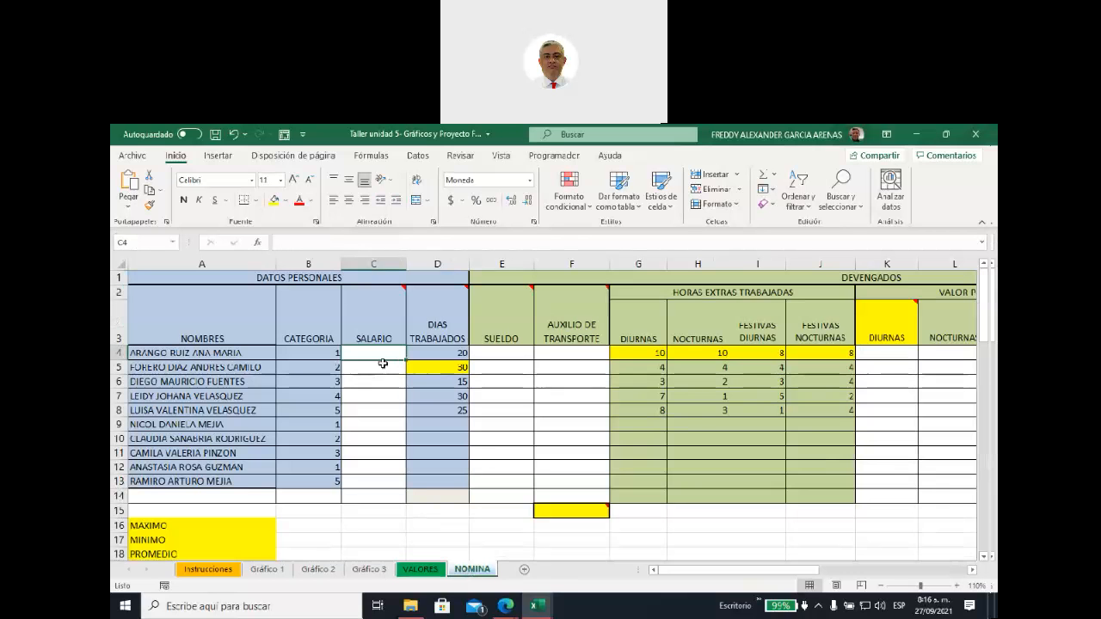
{"action": "type", "text": "="}
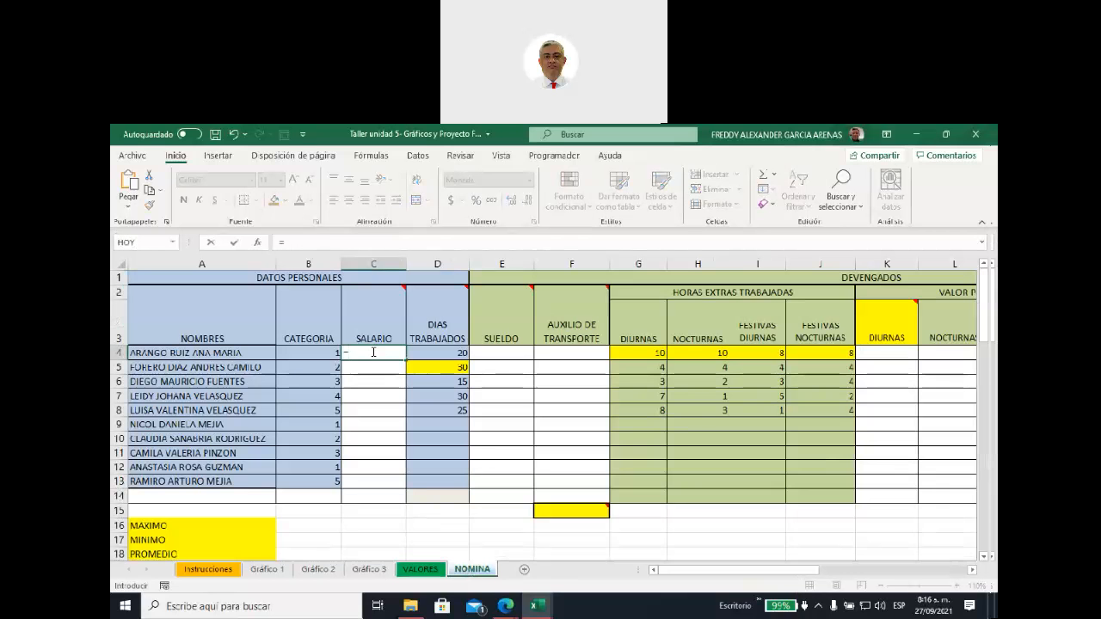
{"action": "type", "text": "busca"}
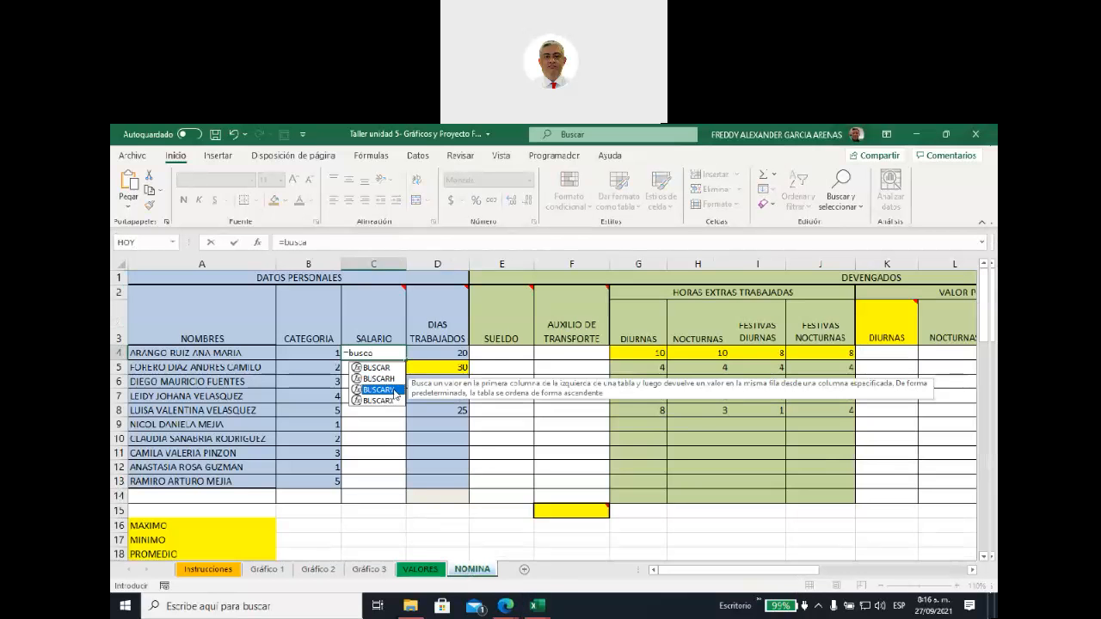
{"action": "left_click", "coordinate": [379, 434]}
{"action": "left_click", "coordinate": [381, 354]}
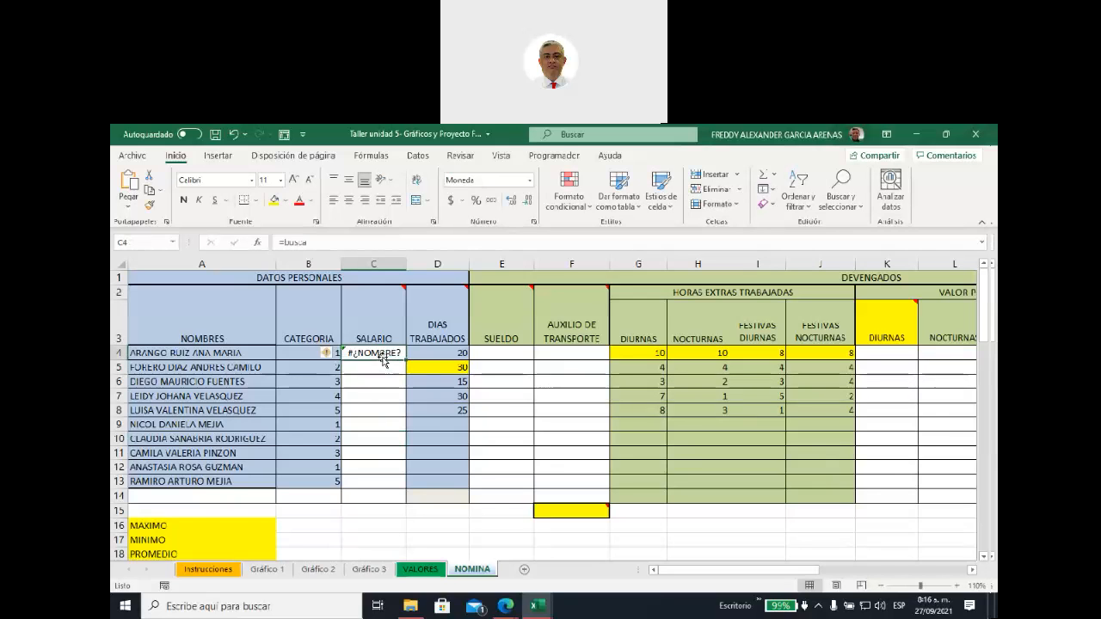
Keep the SALARIO header's note displayed and enter =buscarv in cell C4.
{"action": "right_click", "coordinate": [394, 320]}
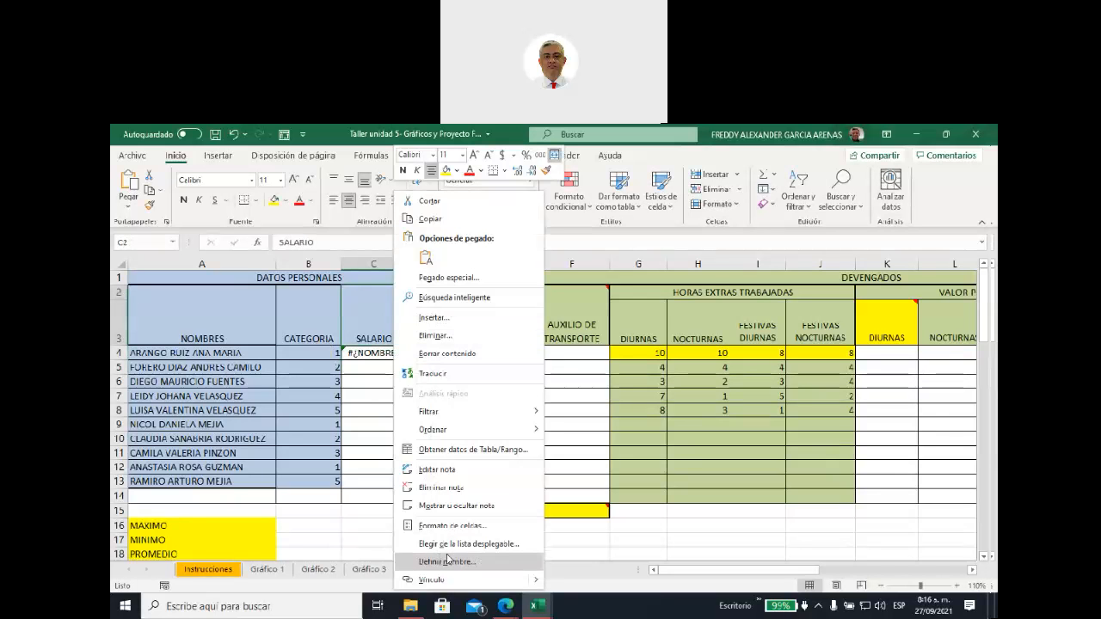
{"action": "left_click", "coordinate": [448, 504]}
{"action": "left_click", "coordinate": [377, 353]}
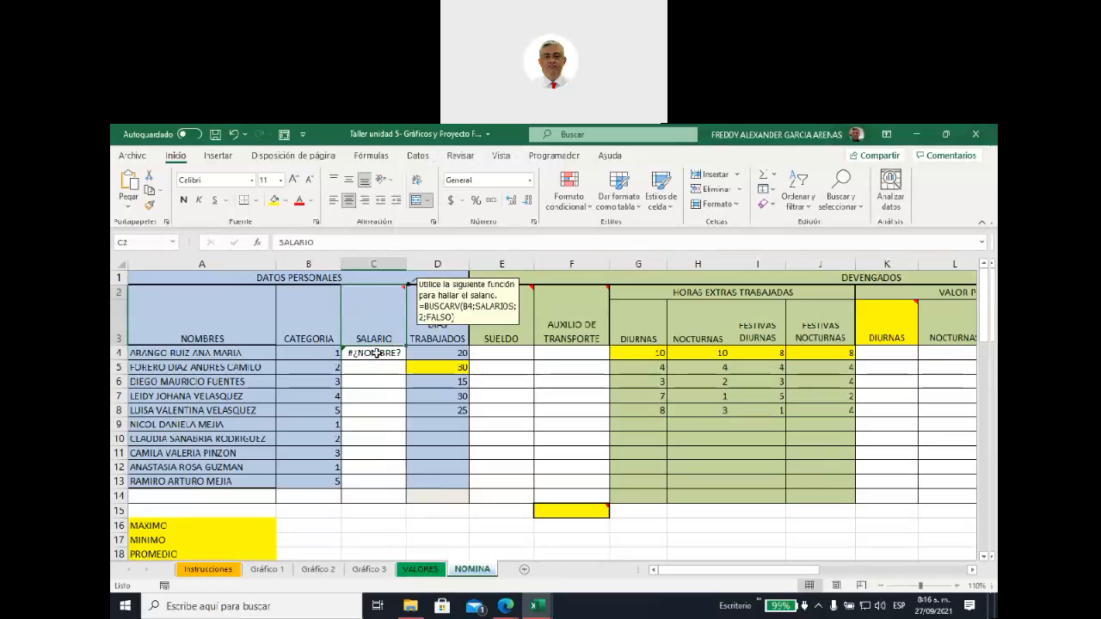
{"action": "type", "text": "="}
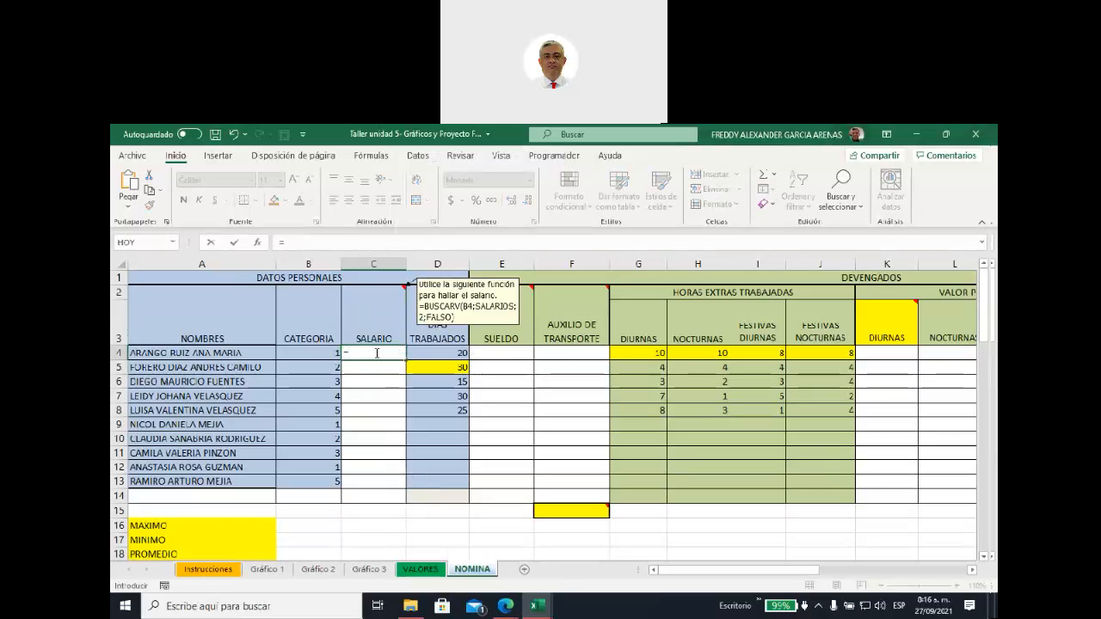
{"action": "type", "text": "buscar"}
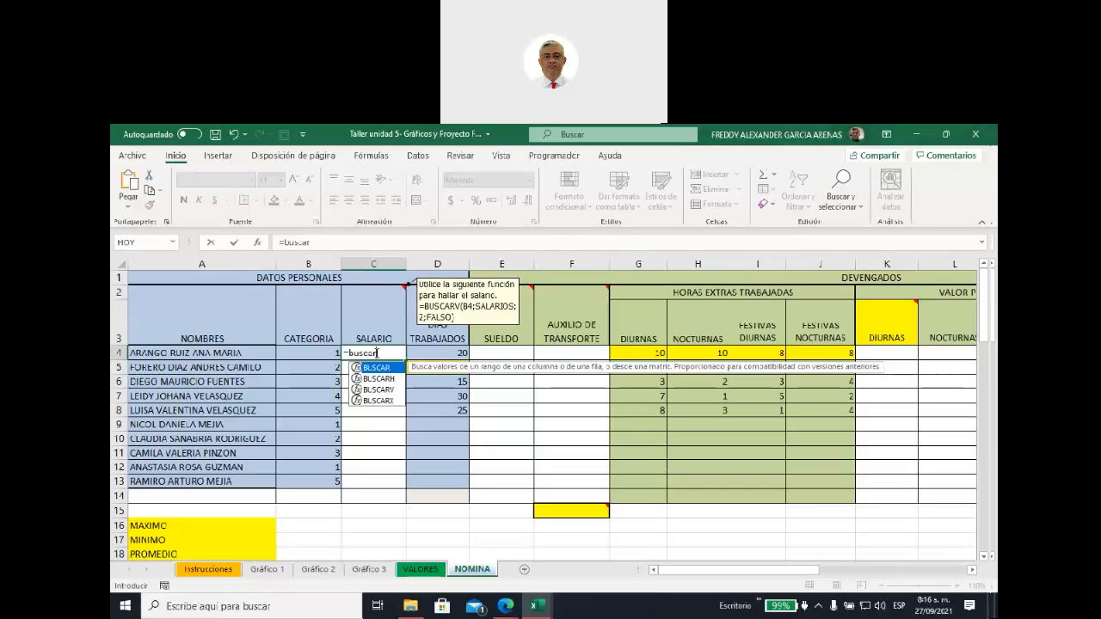
{"action": "type", "text": "v"}
{"action": "key", "text": "Return"}
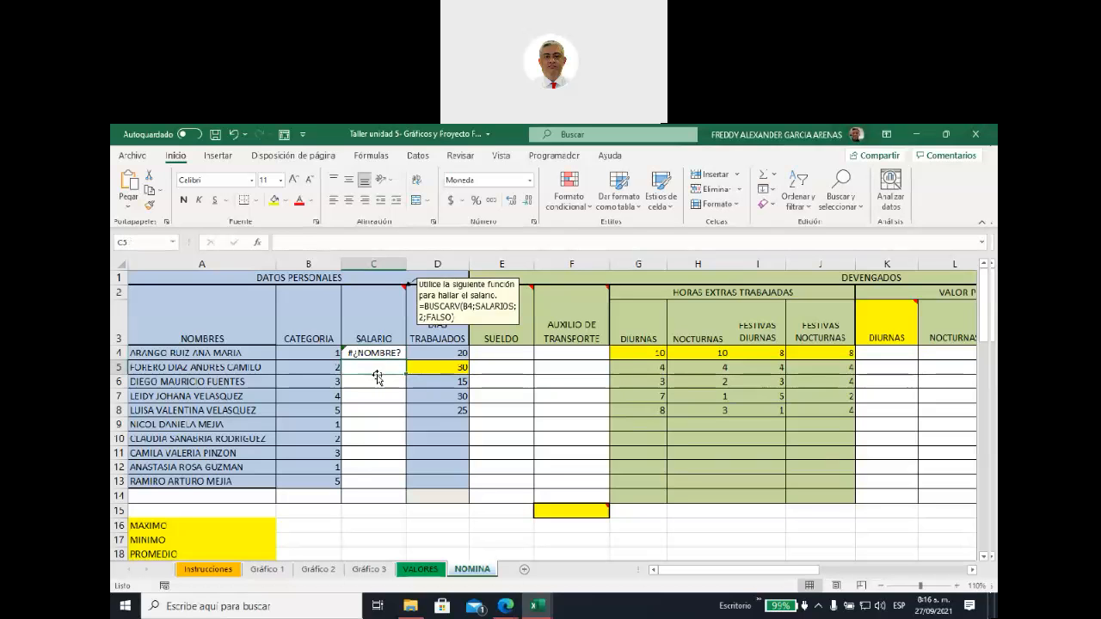
Complete the salary lookup formula in cell C4 as =BUSCARV(B4;salarios;2;FALSO).
{"action": "left_click", "coordinate": [356, 353]}
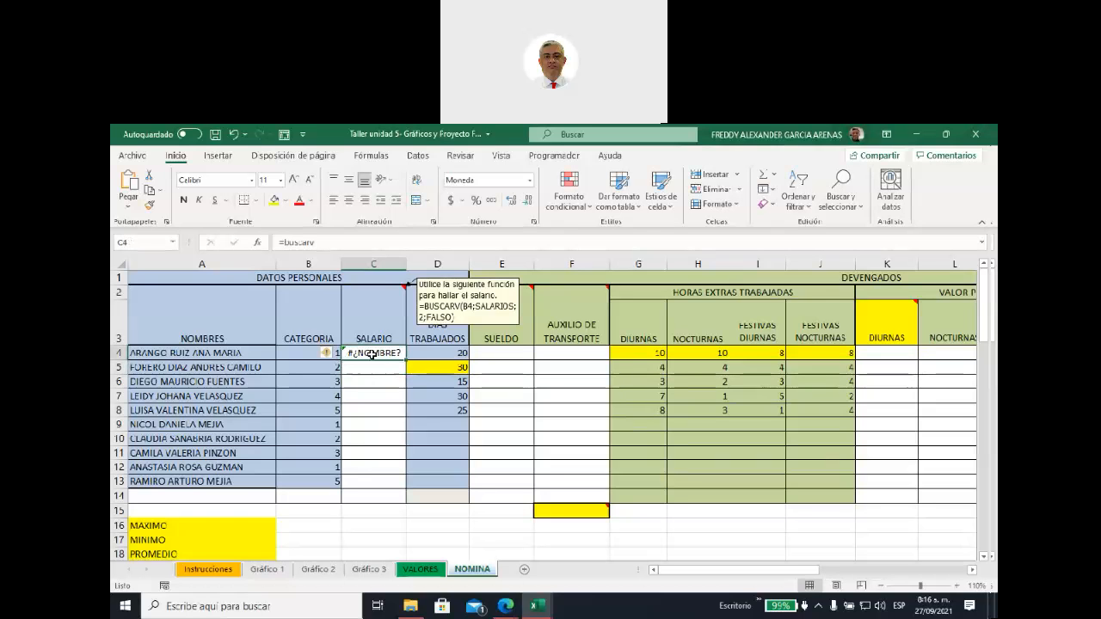
{"action": "left_click", "coordinate": [323, 243]}
{"action": "type", "text": "("}
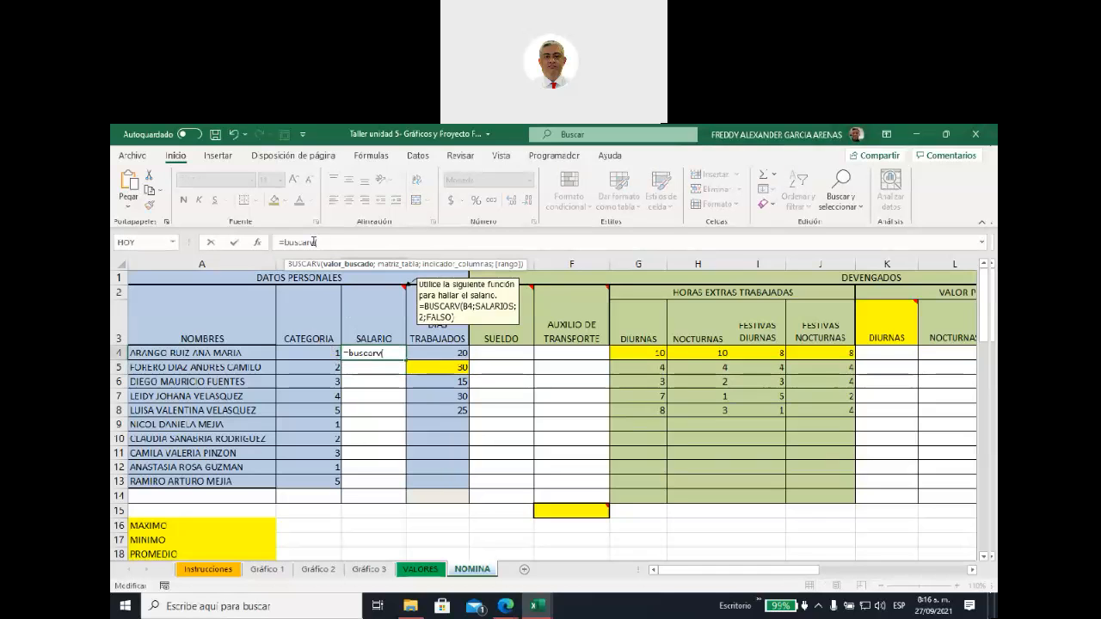
{"action": "left_click", "coordinate": [309, 354]}
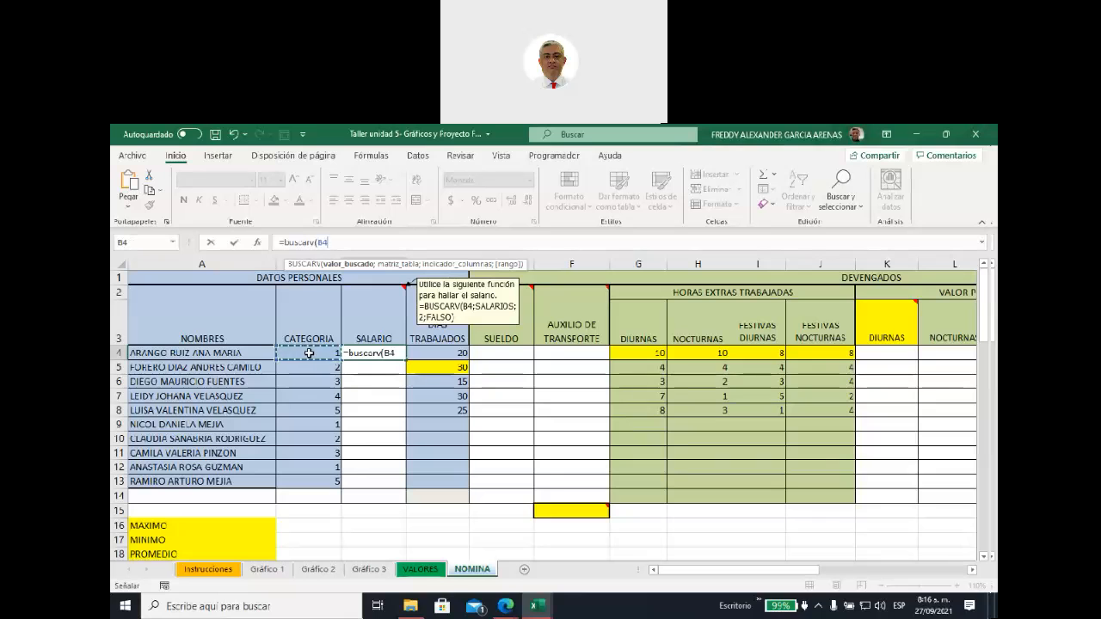
{"action": "type", "text": ";salar"}
{"action": "double_click", "coordinate": [358, 277]}
{"action": "type", "text": ";"}
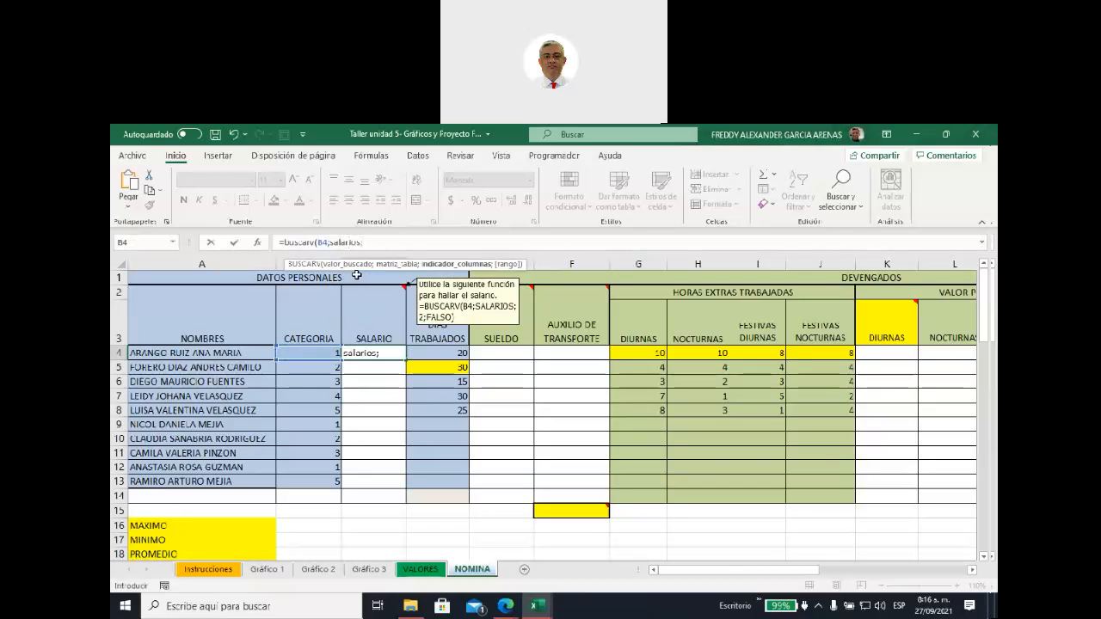
{"action": "type", "text": "2;falso)"}
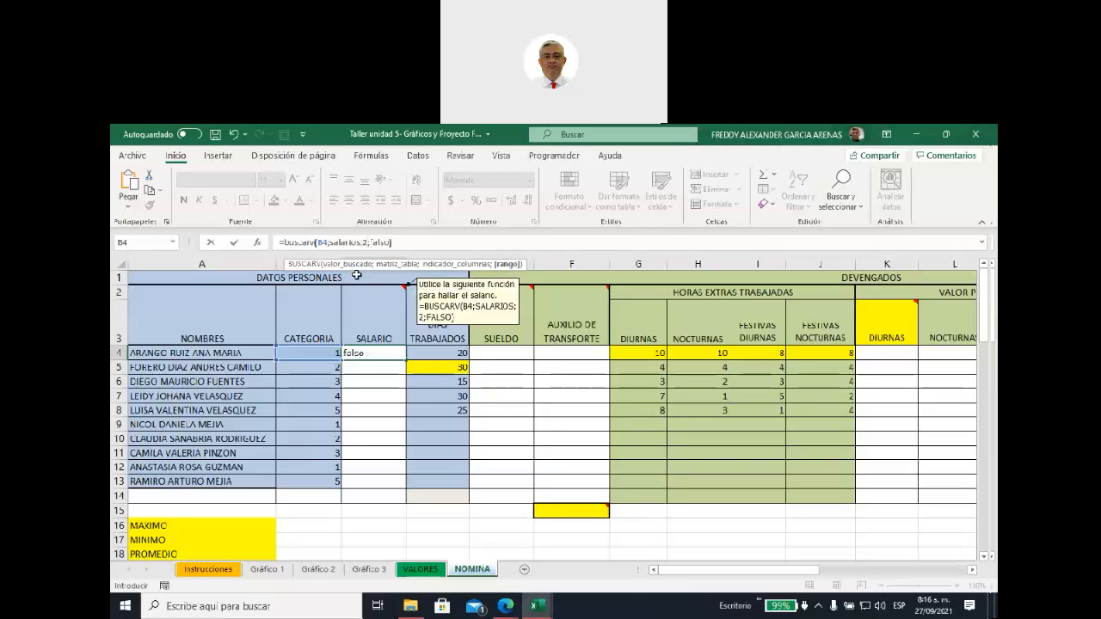
{"action": "key", "text": "Return"}
Copy the salary lookup formula from C4 down through C13 for all the employees.
{"action": "left_click", "coordinate": [379, 353]}
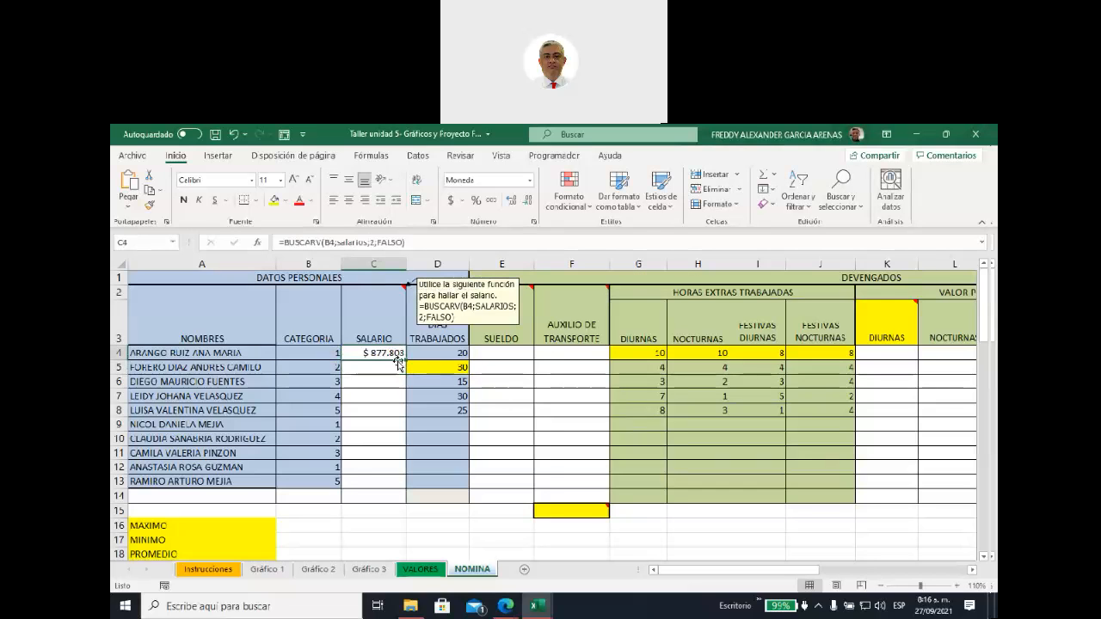
{"action": "left_click_drag", "start_coordinate": [406, 360], "coordinate": [389, 483]}
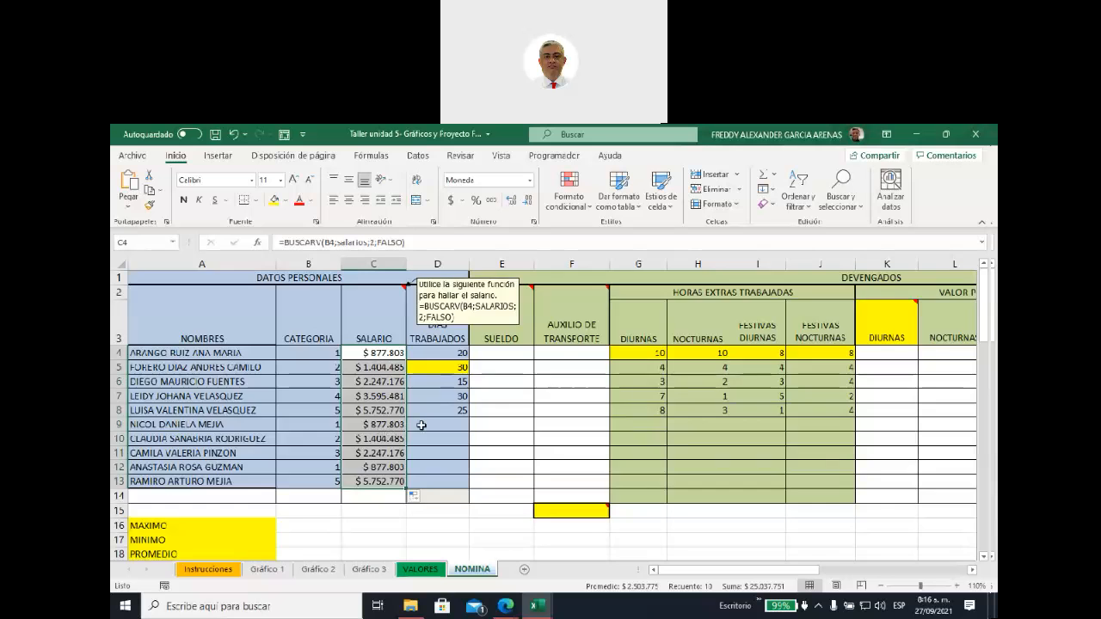
{"action": "scroll", "coordinate": [422, 424], "scroll_direction": "down", "scroll_amount": 3}
{"action": "scroll", "coordinate": [422, 425], "scroll_direction": "up", "scroll_amount": 2}
{"action": "scroll", "coordinate": [422, 425], "scroll_direction": "up", "scroll_amount": 1}
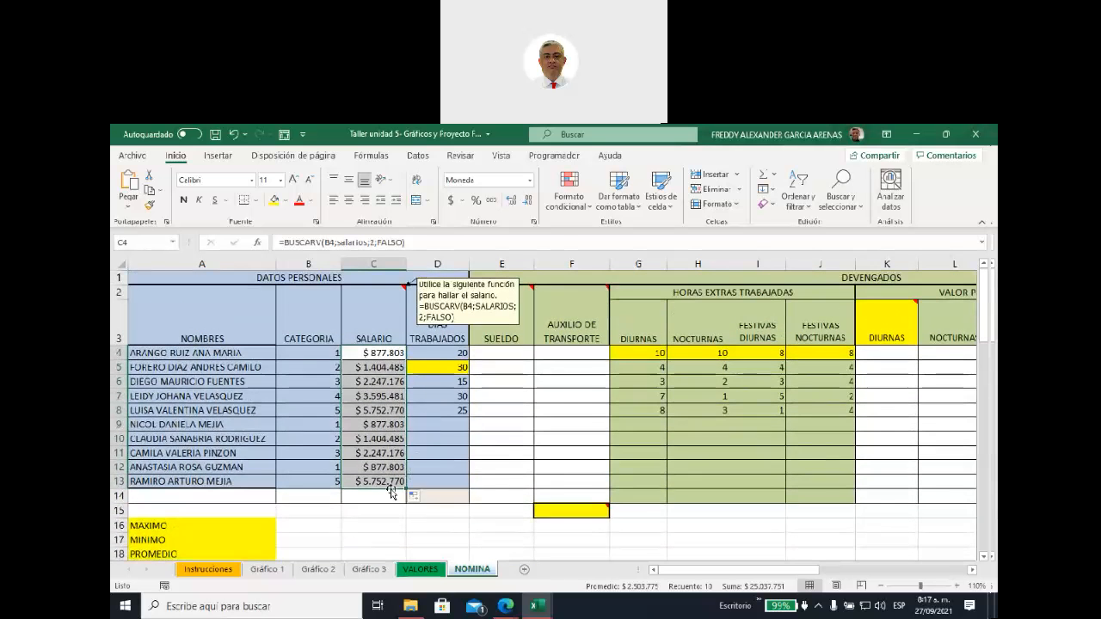
Enter =MAX(C4:C13) in cell C16 for the maximum salary and compare it with the SALARIO column.
{"action": "scroll", "coordinate": [385, 460], "scroll_direction": "down", "scroll_amount": 2}
{"action": "left_click", "coordinate": [362, 409]}
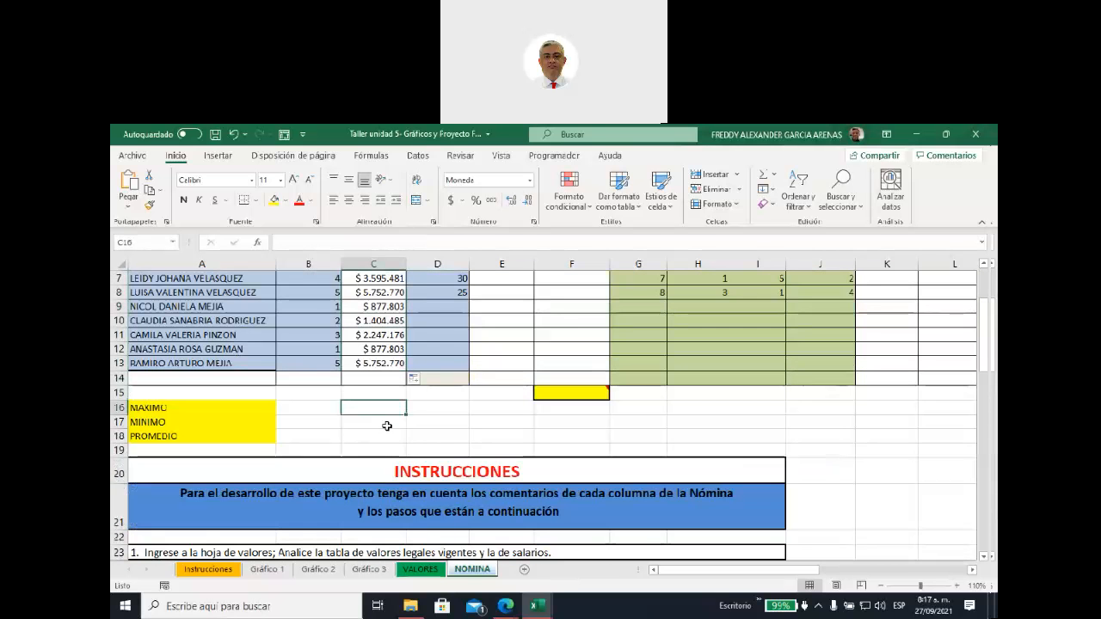
{"action": "type", "text": "="}
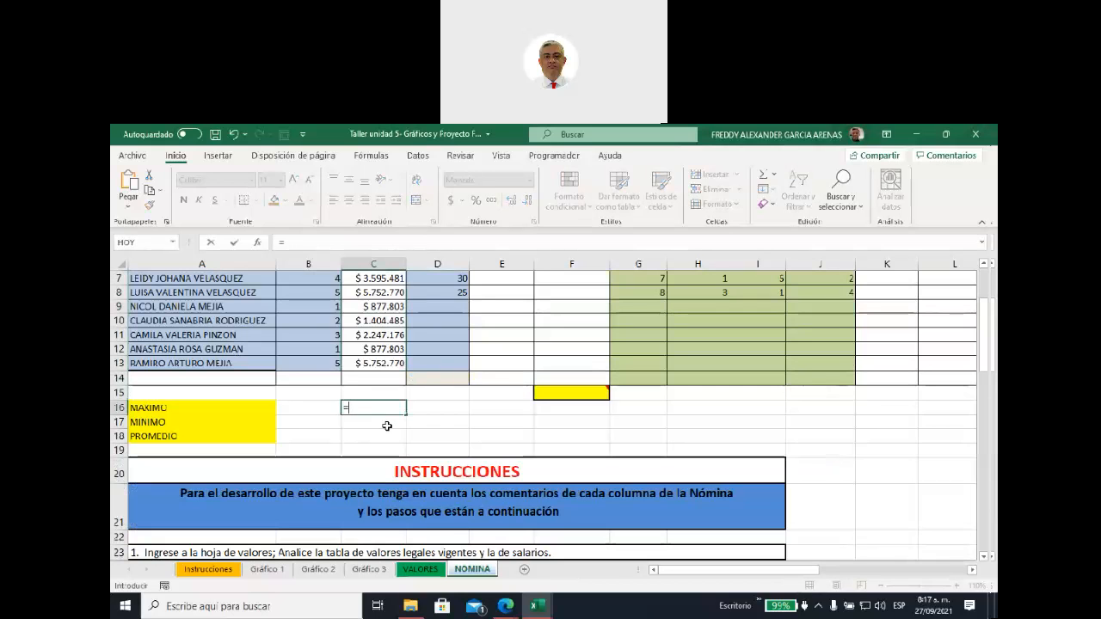
{"action": "type", "text": "max"}
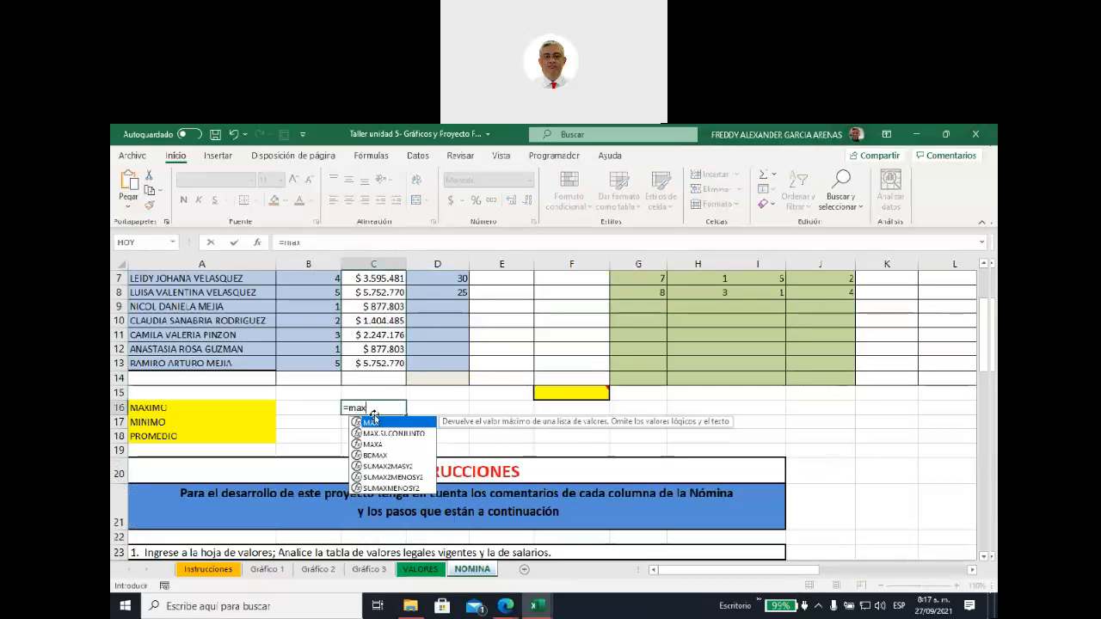
{"action": "double_click", "coordinate": [374, 424]}
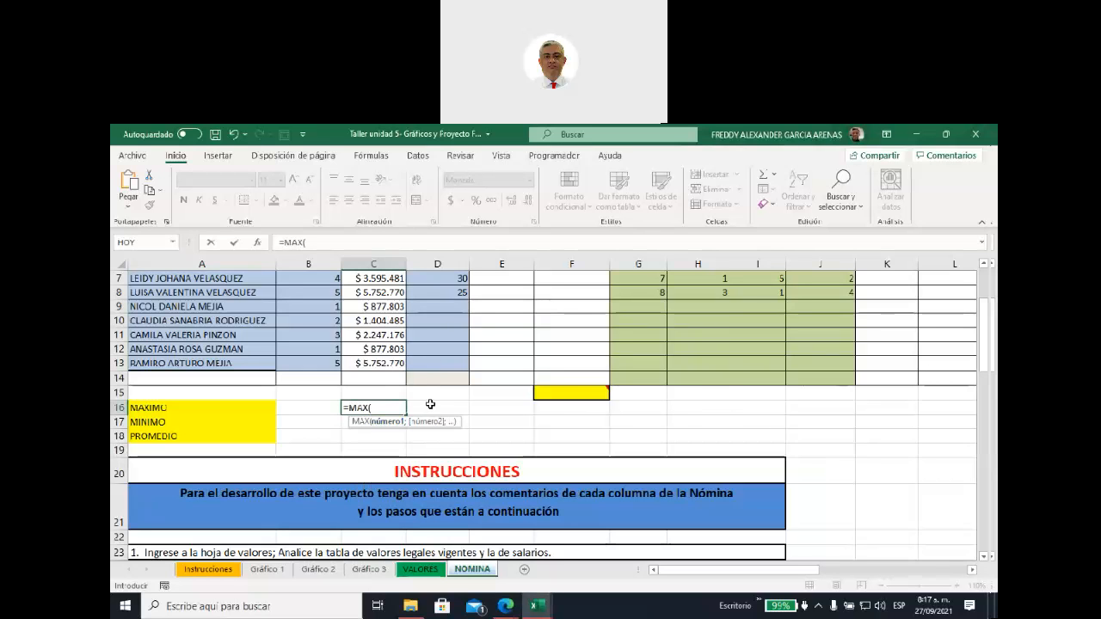
{"action": "scroll", "coordinate": [430, 405], "scroll_direction": "up", "scroll_amount": 2}
{"action": "scroll", "coordinate": [430, 405], "scroll_direction": "up", "scroll_amount": 1}
{"action": "left_click_drag", "start_coordinate": [378, 353], "coordinate": [379, 481]}
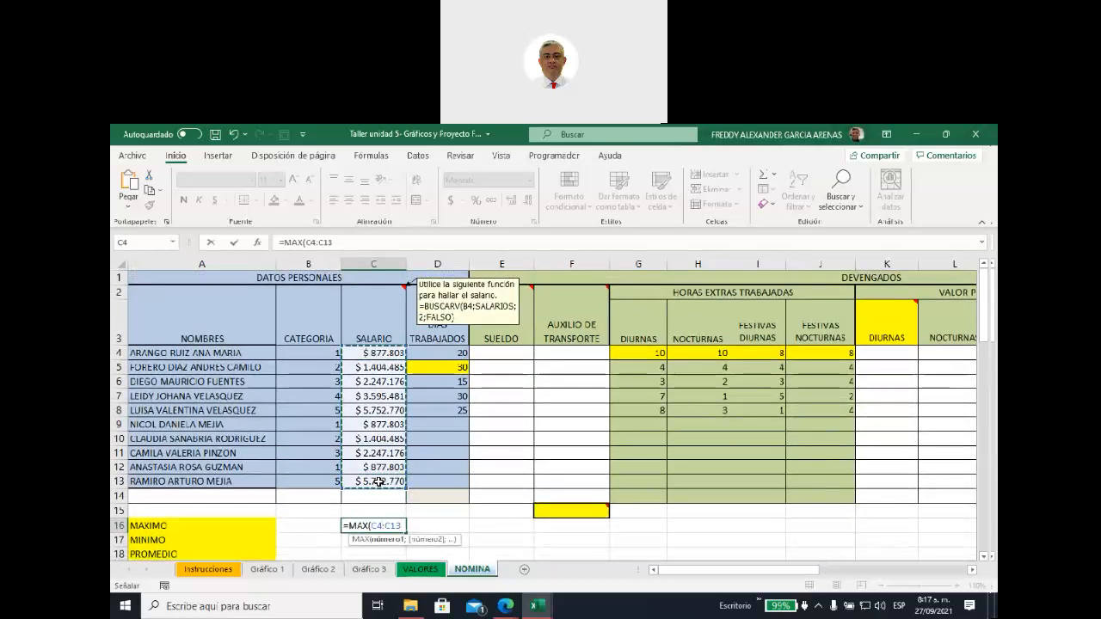
{"action": "type", "text": ")"}
{"action": "key", "text": "Return"}
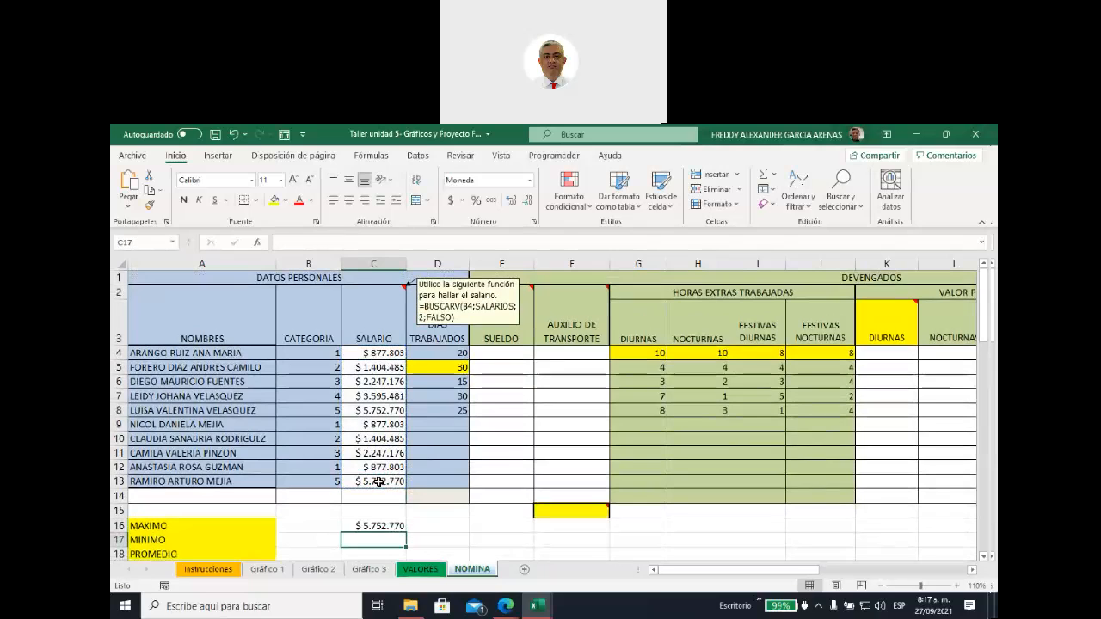
{"action": "left_click", "coordinate": [383, 527]}
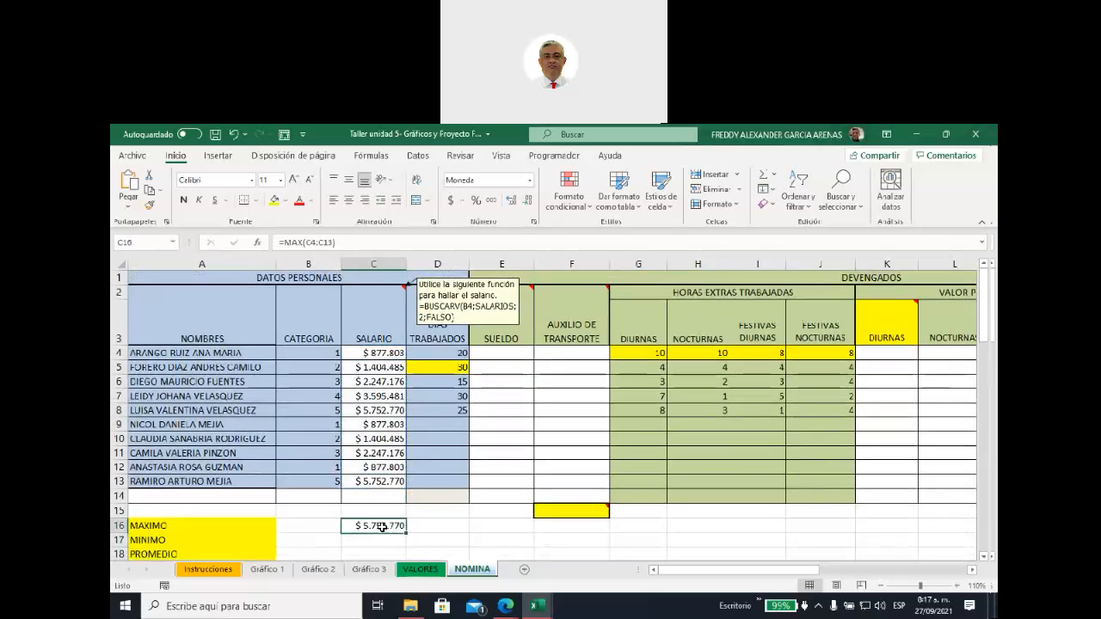
{"action": "left_click", "coordinate": [376, 412]}
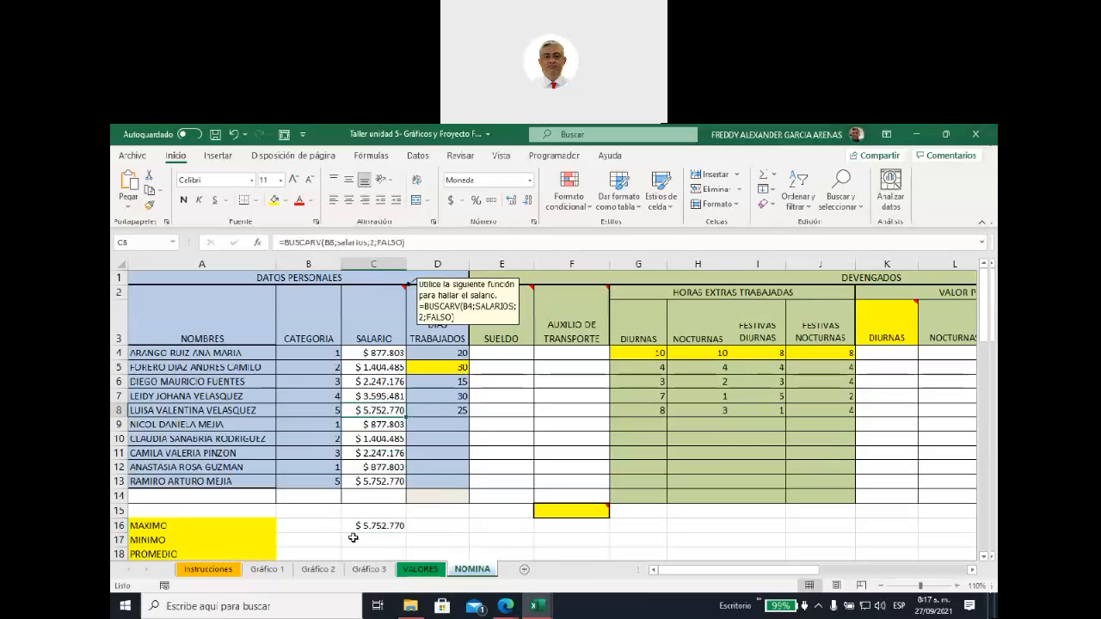
{"action": "left_click", "coordinate": [383, 526]}
Enter =MIN(C4:C13) in cell C17 for the minimum salary and check the formula.
{"action": "scroll", "coordinate": [417, 528], "scroll_direction": "down", "scroll_amount": 1}
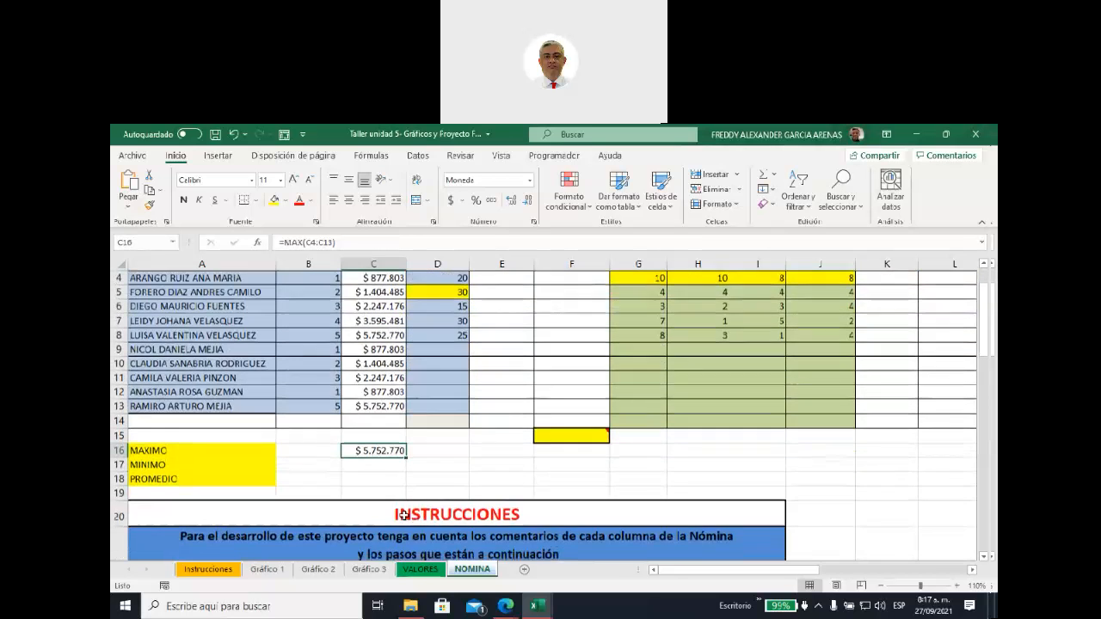
{"action": "left_click", "coordinate": [370, 463]}
{"action": "type", "text": "=min"}
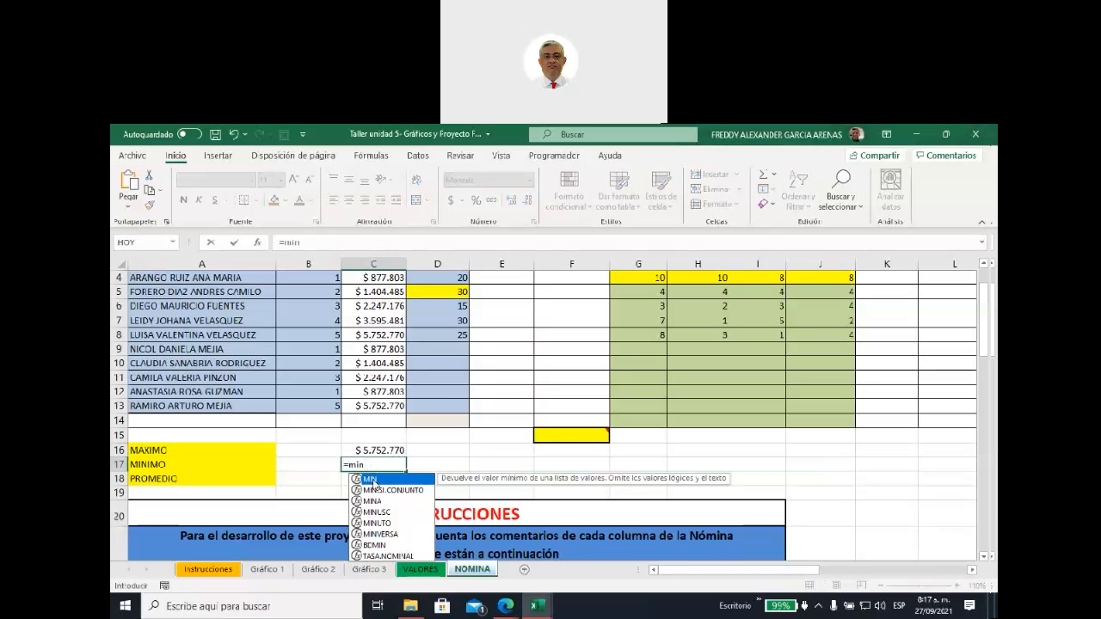
{"action": "double_click", "coordinate": [371, 479]}
{"action": "scroll", "coordinate": [405, 373], "scroll_direction": "up", "scroll_amount": 1}
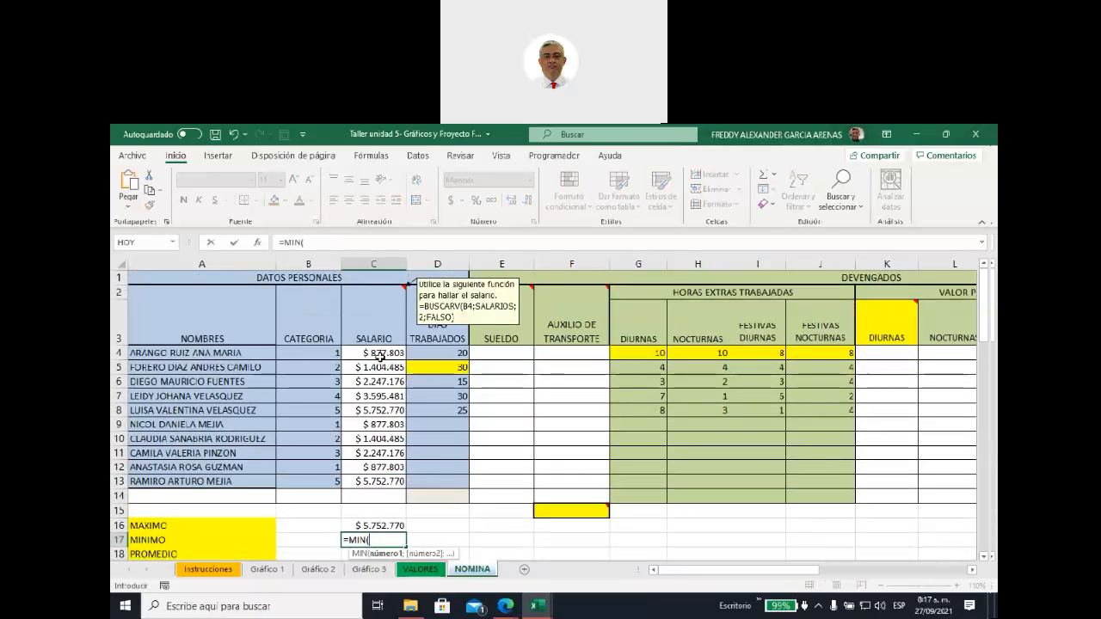
{"action": "left_click_drag", "start_coordinate": [379, 353], "coordinate": [375, 477]}
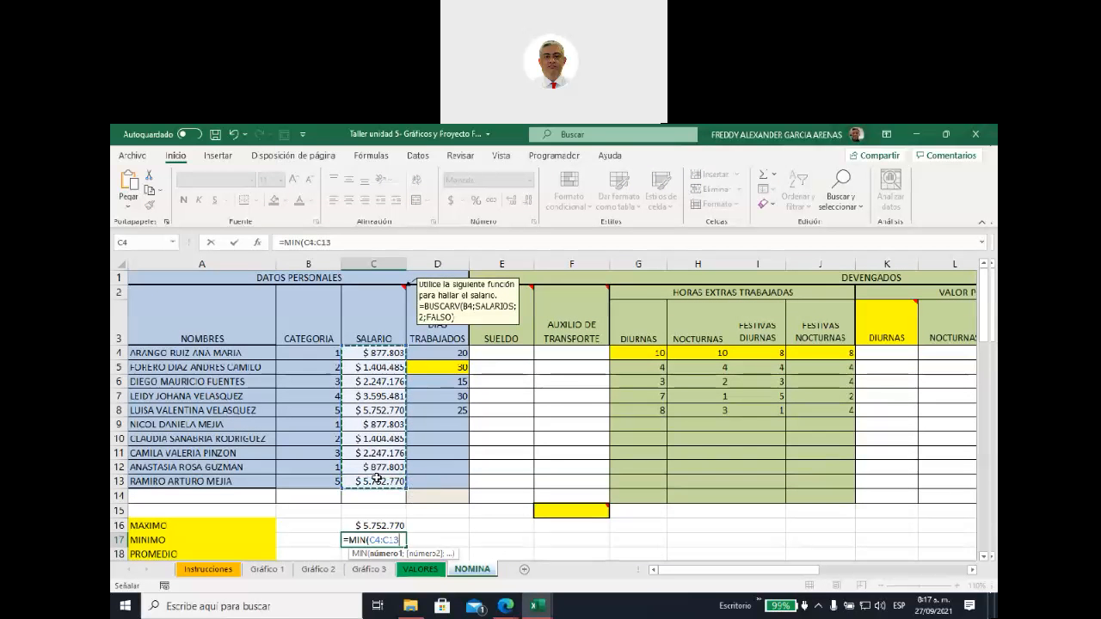
{"action": "key", "text": "Return"}
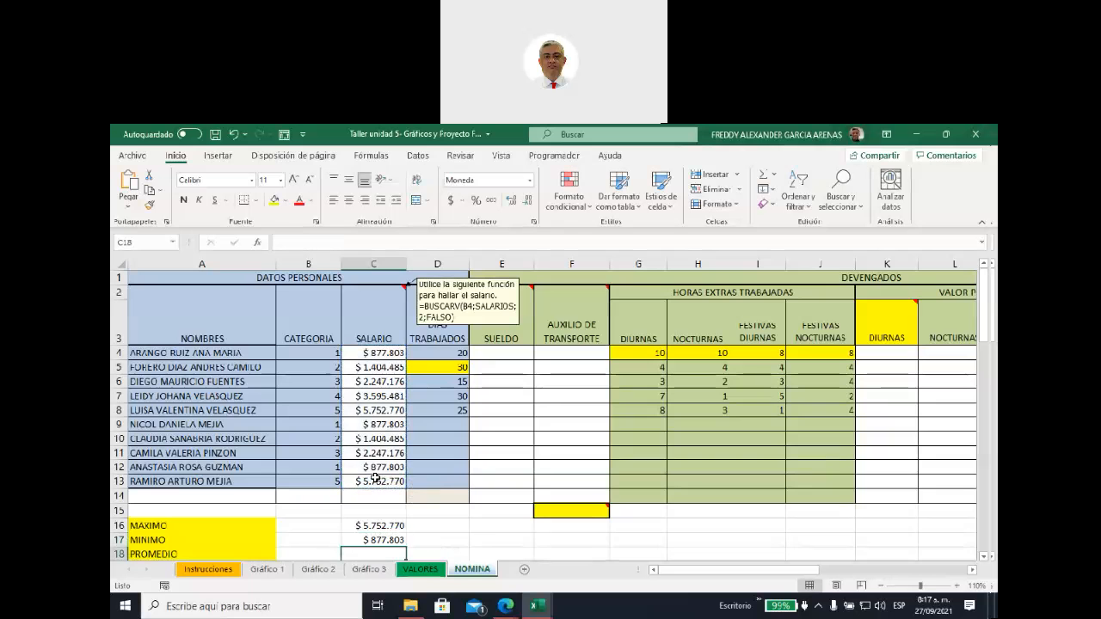
{"action": "scroll", "coordinate": [375, 478], "scroll_direction": "down", "scroll_amount": 1}
{"action": "left_click", "coordinate": [383, 469]}
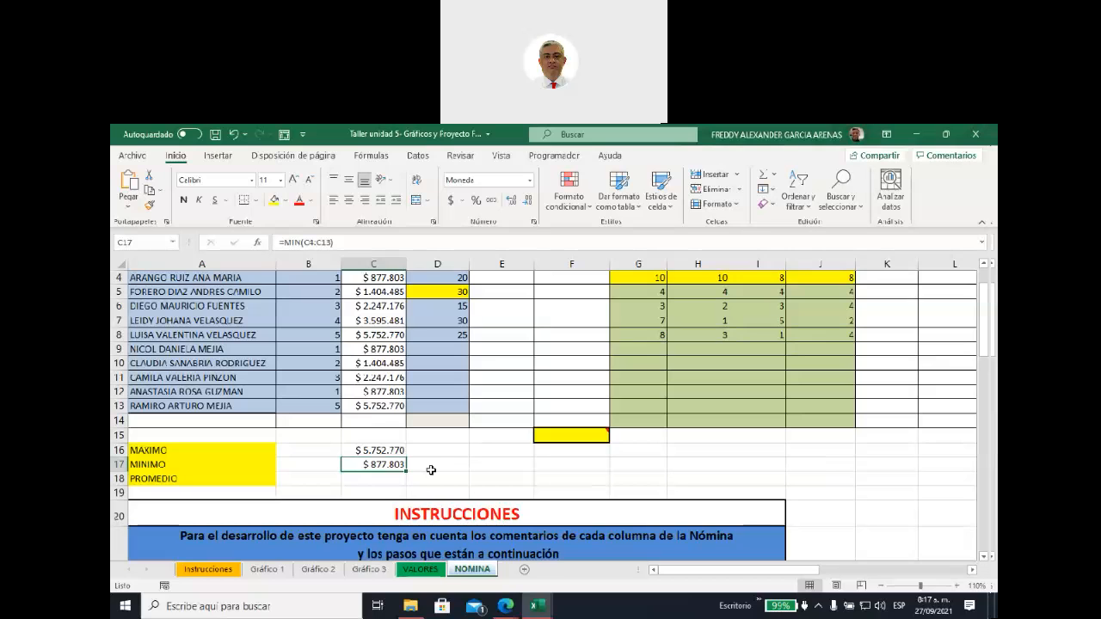
Enter =PROMEDIO(C4:C13) in cell C18 for the average salary and check the formula.
{"action": "key", "text": "Down"}
{"action": "type", "text": "="}
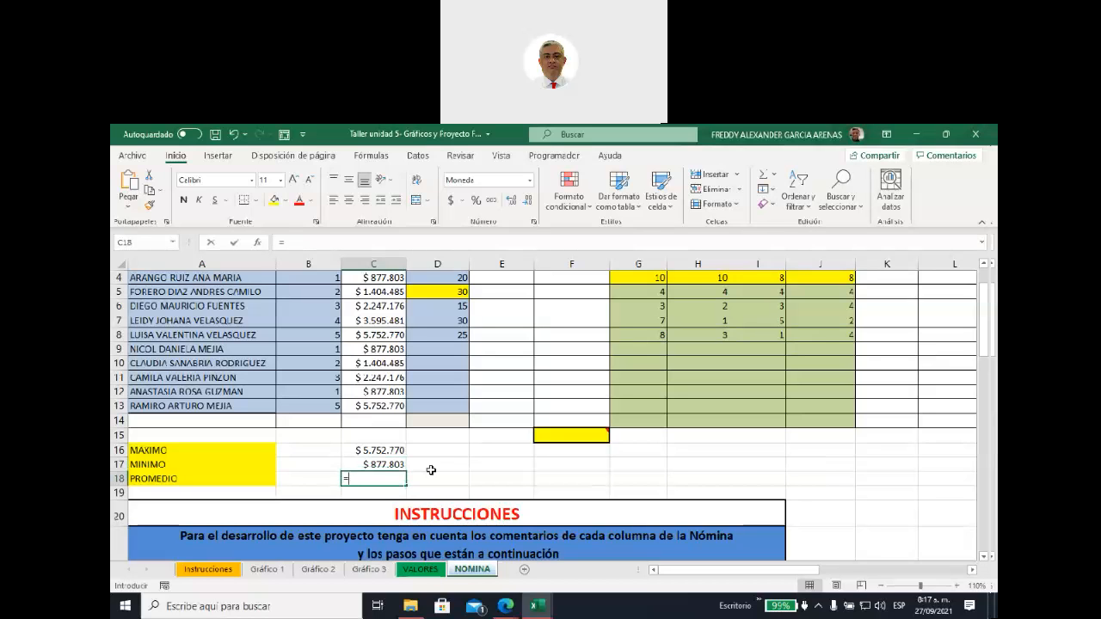
{"action": "type", "text": "ppr"}
{"action": "key", "text": "BackSpace"}
{"action": "key", "text": "BackSpace"}
{"action": "type", "text": "r"}
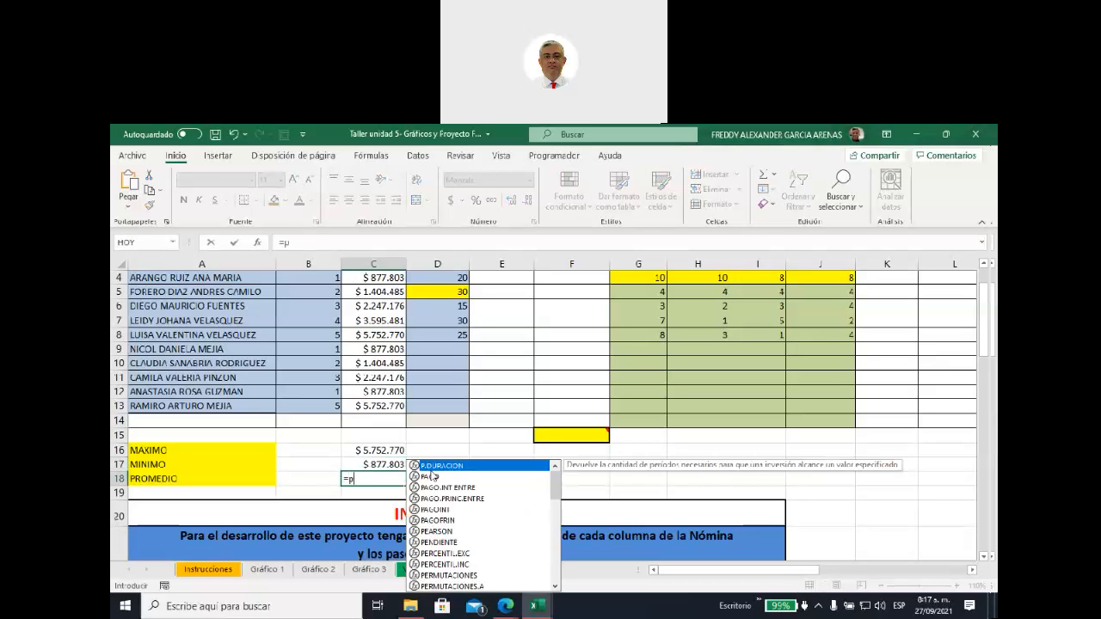
{"action": "type", "text": "om"}
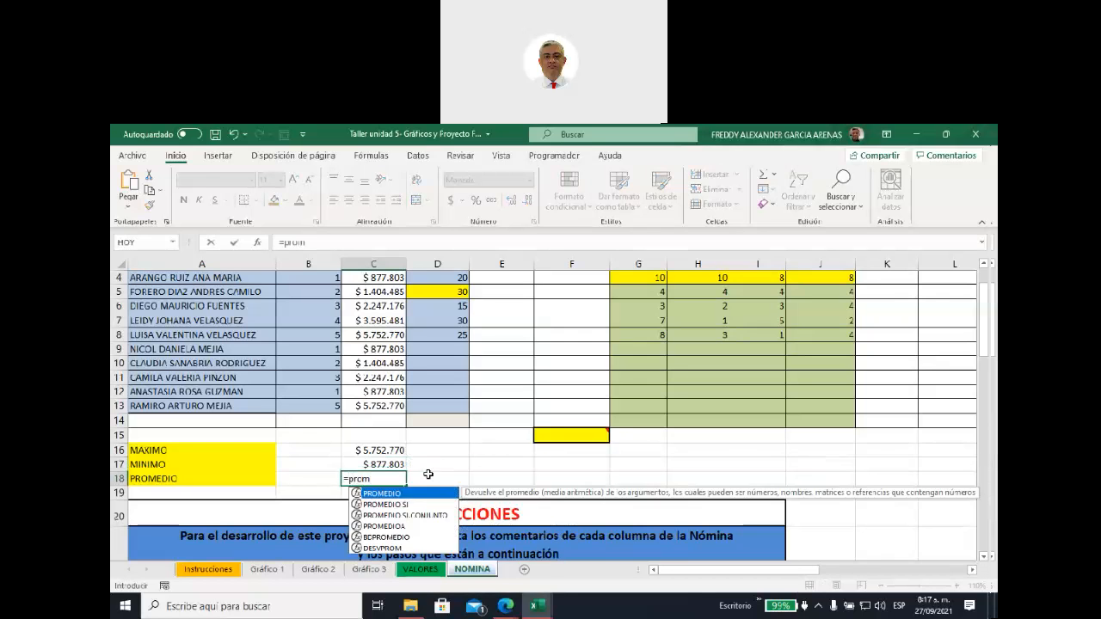
{"action": "double_click", "coordinate": [383, 494]}
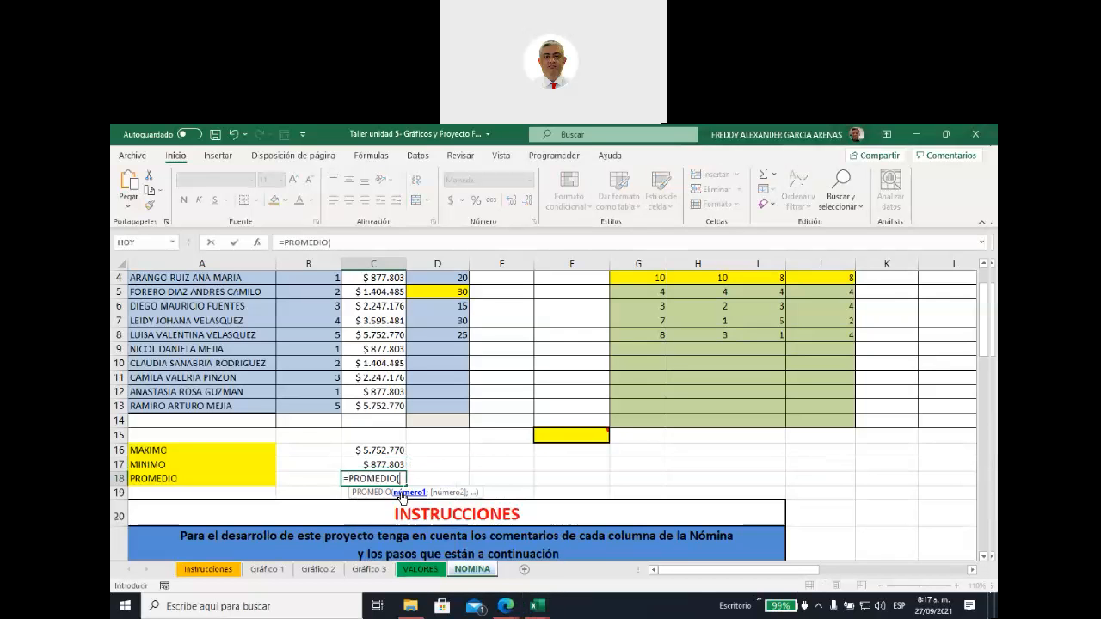
{"action": "scroll", "coordinate": [384, 355], "scroll_direction": "up", "scroll_amount": 1}
{"action": "scroll", "coordinate": [384, 354], "scroll_direction": "up", "scroll_amount": 1}
{"action": "left_click", "coordinate": [383, 353]}
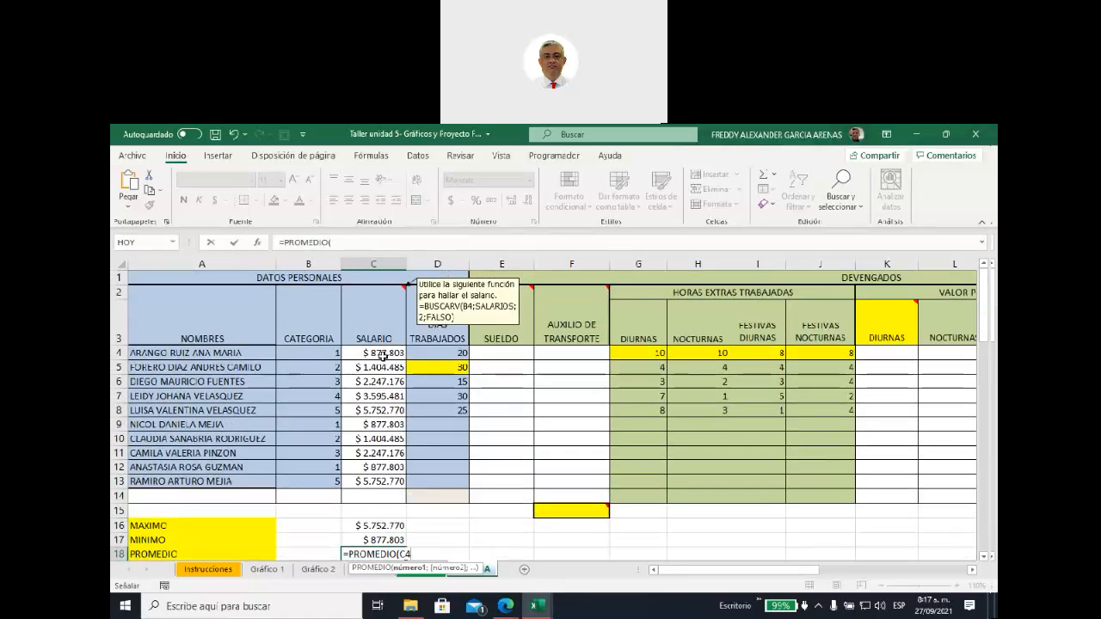
{"action": "left_click_drag", "start_coordinate": [383, 354], "coordinate": [381, 479]}
{"action": "key", "text": "Return"}
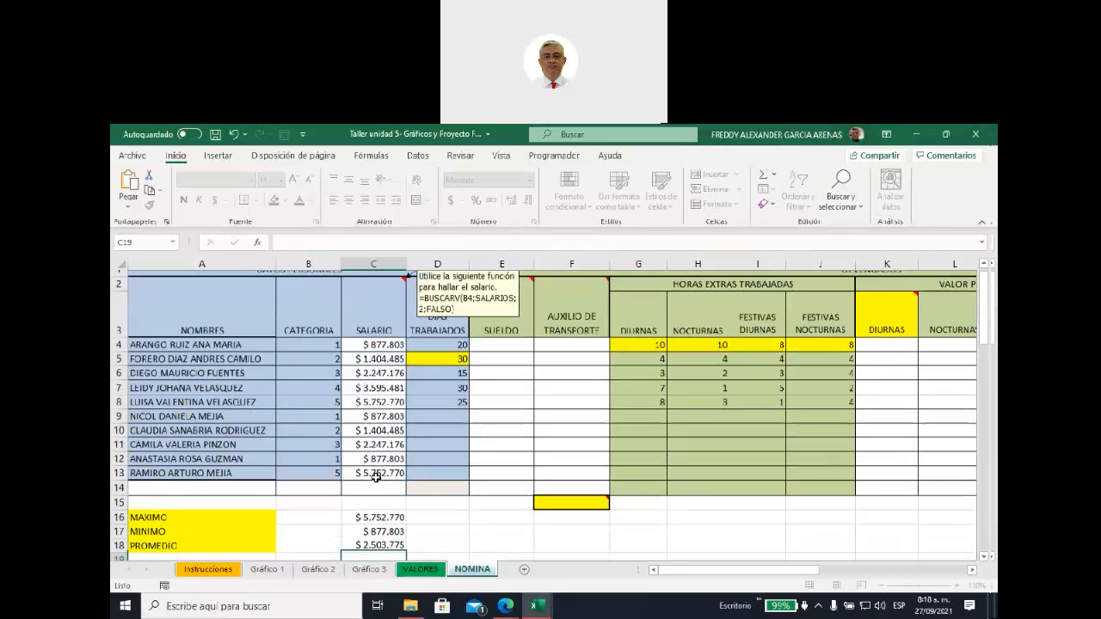
{"action": "left_click", "coordinate": [385, 539]}
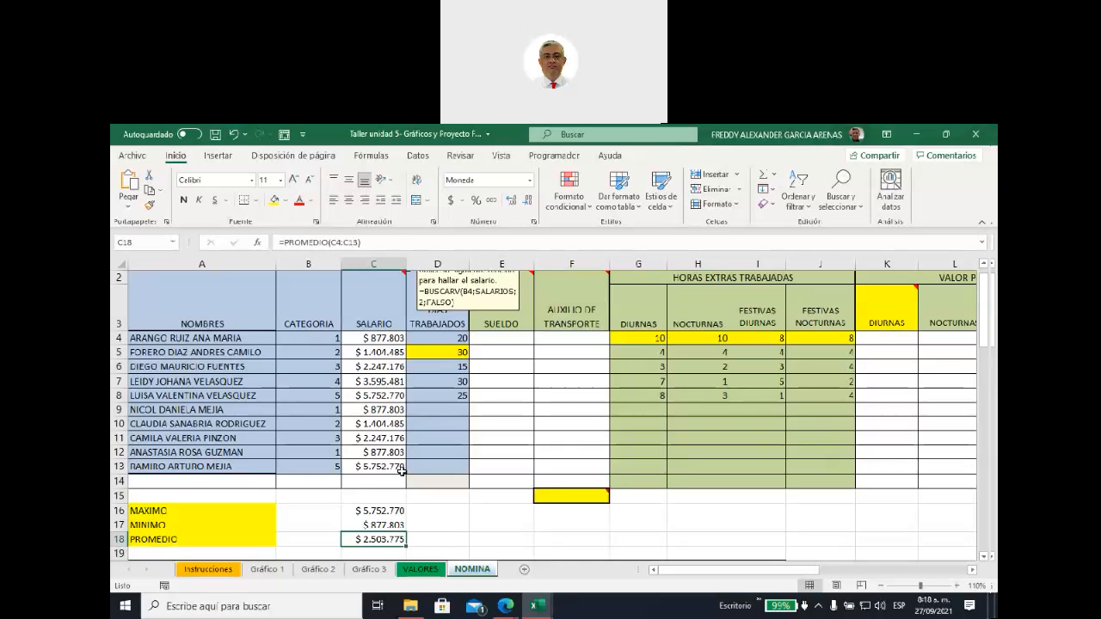
Review the salaries in C4:C13, the summary formulas in C16:C18, the CATEGORIA values and the note on cell F15.
{"action": "left_click_drag", "start_coordinate": [380, 343], "coordinate": [394, 465]}
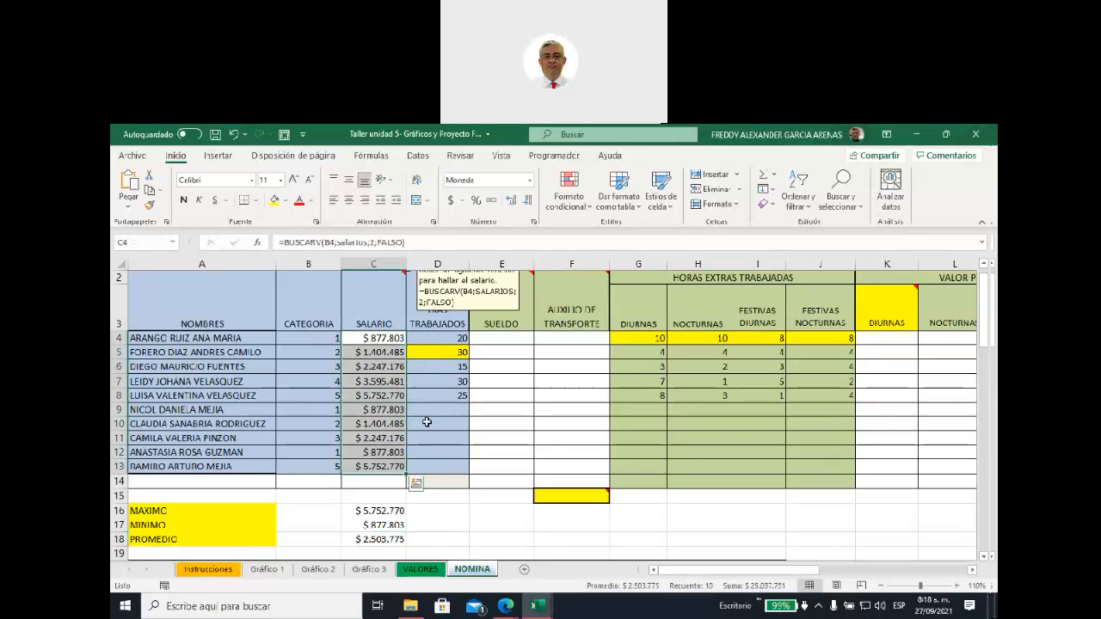
{"action": "scroll", "coordinate": [425, 422], "scroll_direction": "down", "scroll_amount": 1}
{"action": "left_click", "coordinate": [379, 438]}
{"action": "left_click", "coordinate": [378, 450]}
{"action": "left_click", "coordinate": [379, 463]}
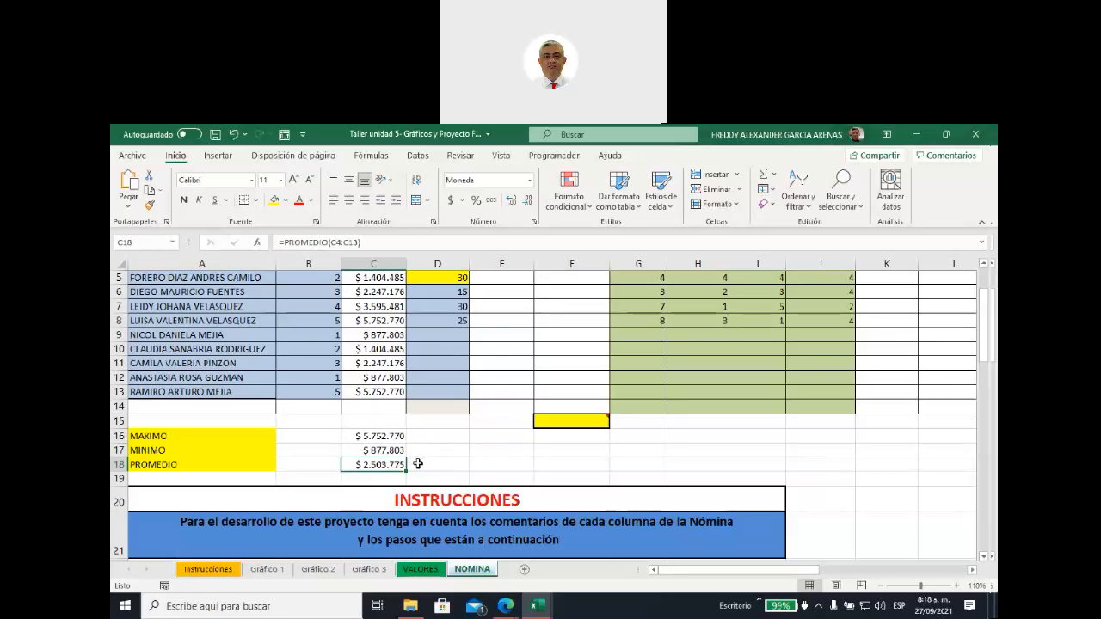
{"action": "scroll", "coordinate": [450, 465], "scroll_direction": "up", "scroll_amount": 1}
{"action": "left_click_drag", "start_coordinate": [315, 340], "coordinate": [315, 466]}
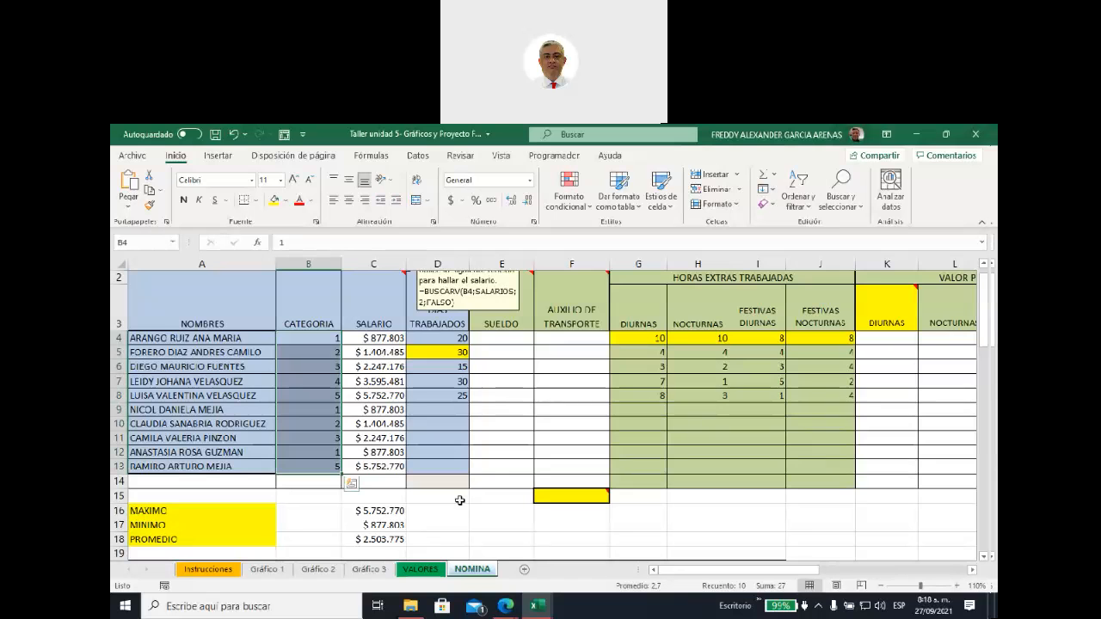
{"action": "scroll", "coordinate": [418, 514], "scroll_direction": "down", "scroll_amount": 1}
{"action": "left_click_drag", "start_coordinate": [146, 436], "coordinate": [176, 464]}
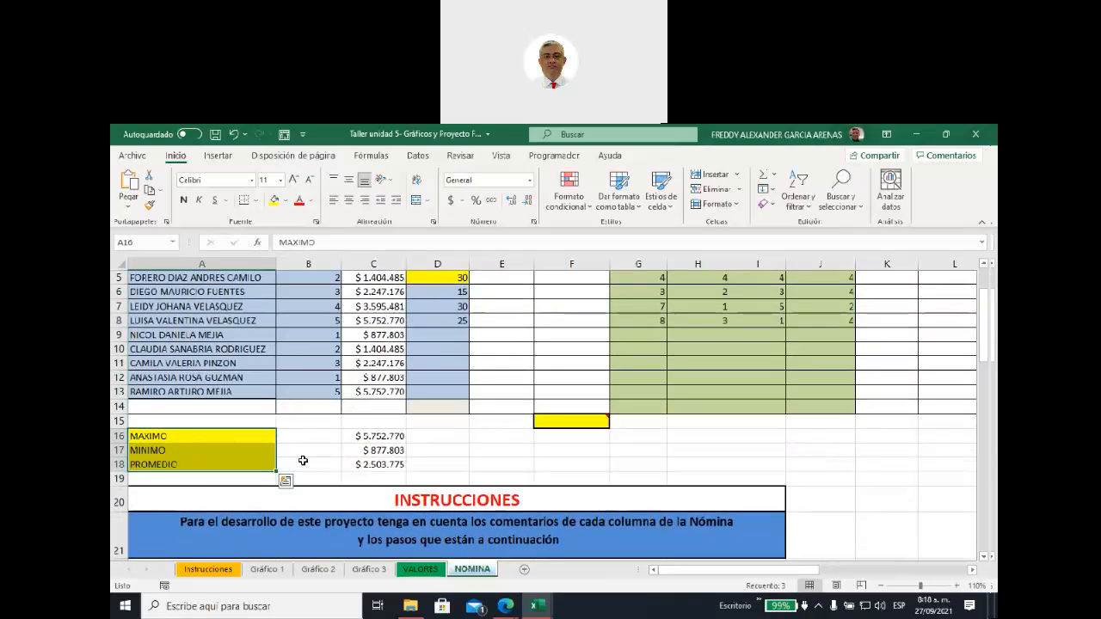
{"action": "left_click", "coordinate": [549, 424]}
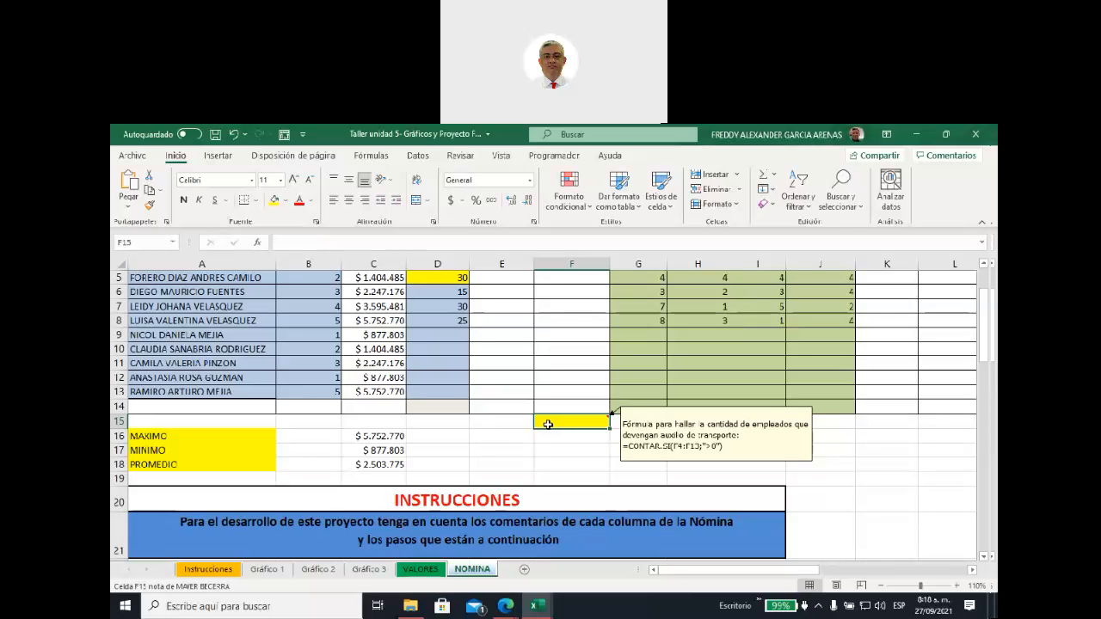
{"action": "scroll", "coordinate": [498, 441], "scroll_direction": "down", "scroll_amount": 2}
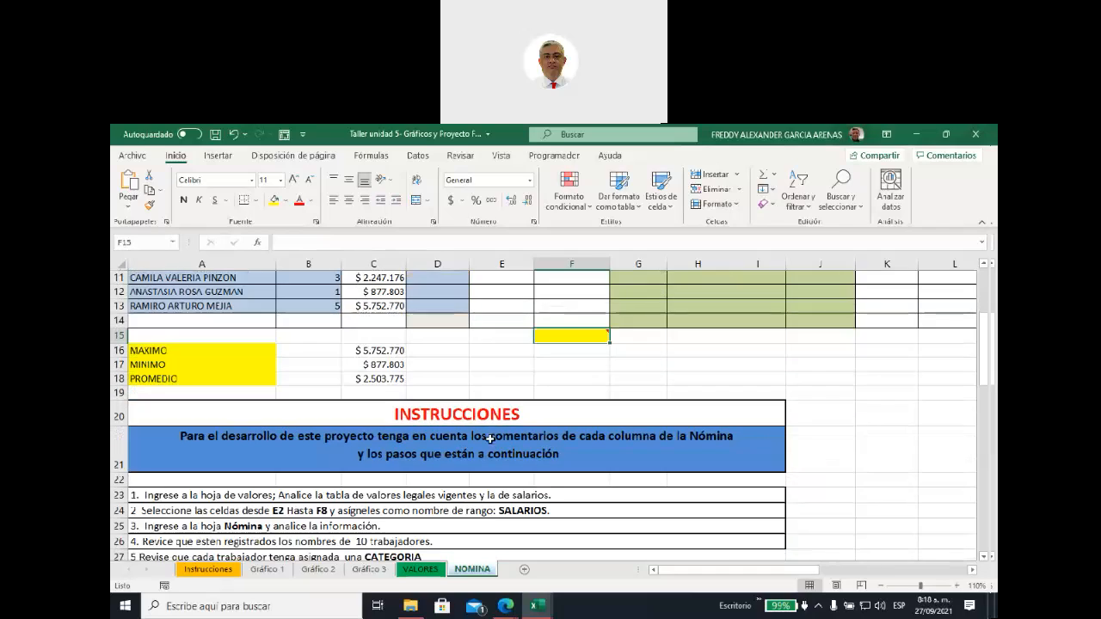
Read instructions 22 and 23 on the NOMINA sheet about the Máximo, Mínimo and Promedio functions, borders and fill colours.
{"action": "scroll", "coordinate": [436, 415], "scroll_direction": "down", "scroll_amount": 9}
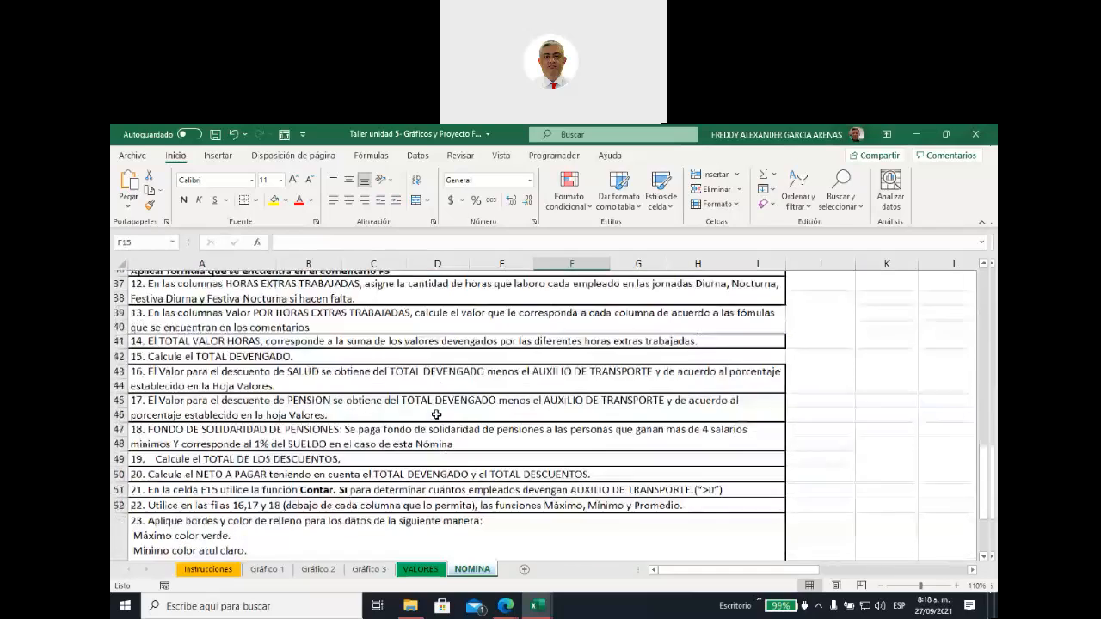
{"action": "scroll", "coordinate": [436, 414], "scroll_direction": "down", "scroll_amount": 4}
{"action": "scroll", "coordinate": [436, 415], "scroll_direction": "up", "scroll_amount": 1}
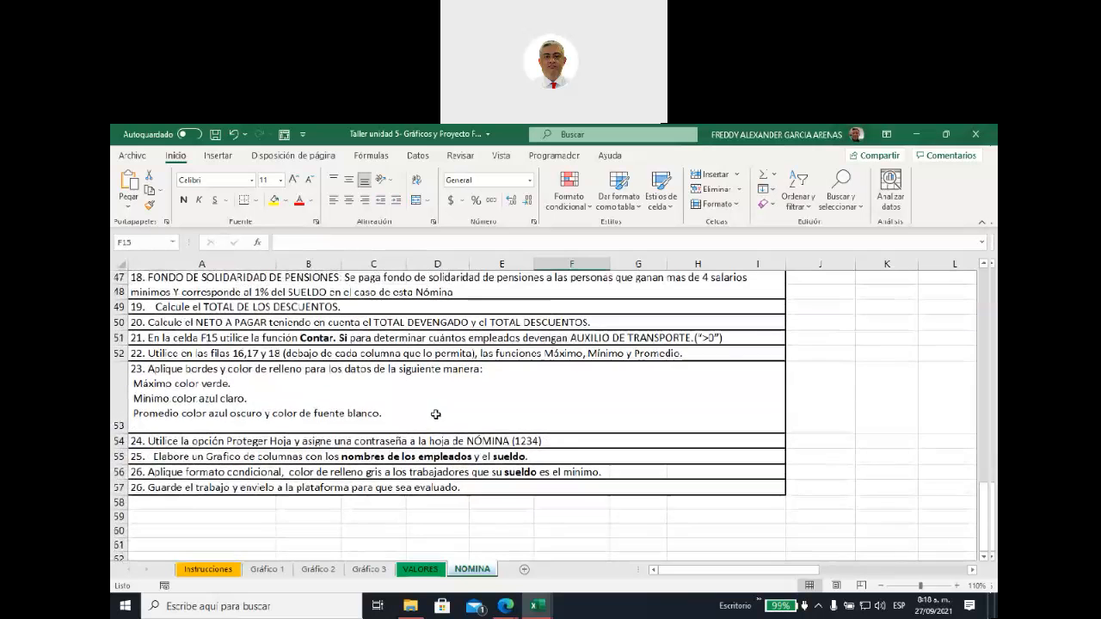
{"action": "left_click", "coordinate": [152, 354]}
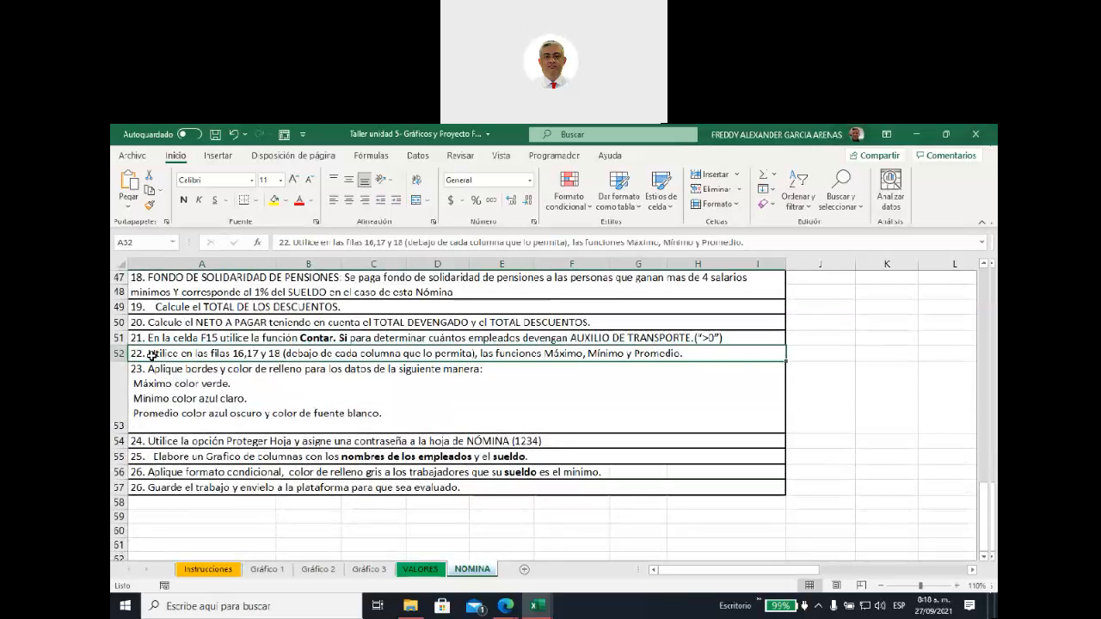
{"action": "left_click_drag", "start_coordinate": [152, 354], "coordinate": [153, 400]}
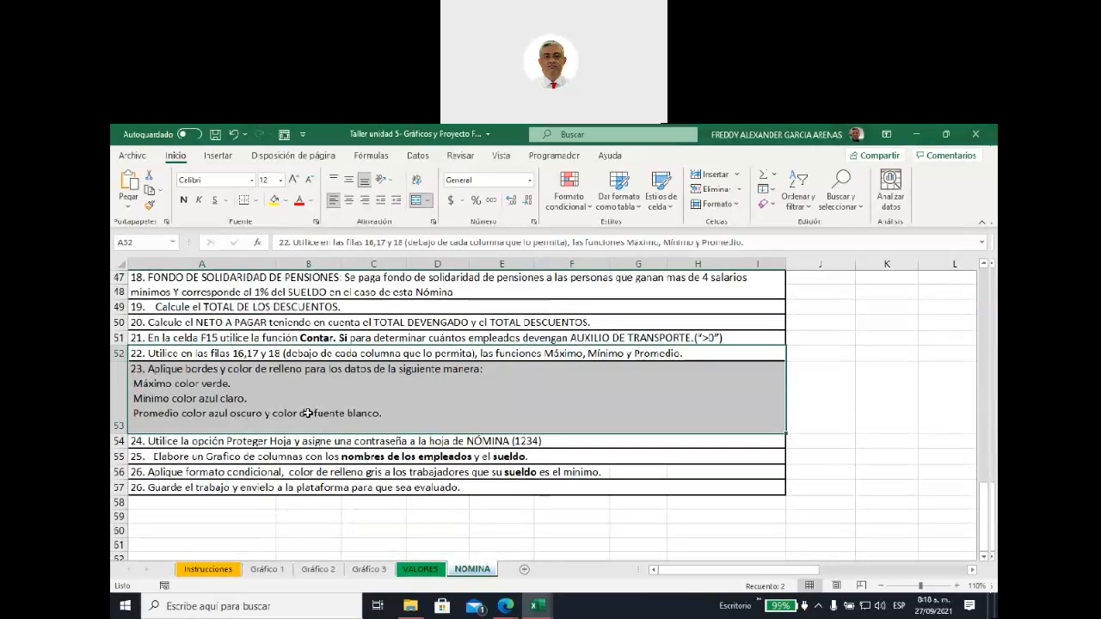
{"action": "left_click", "coordinate": [239, 353]}
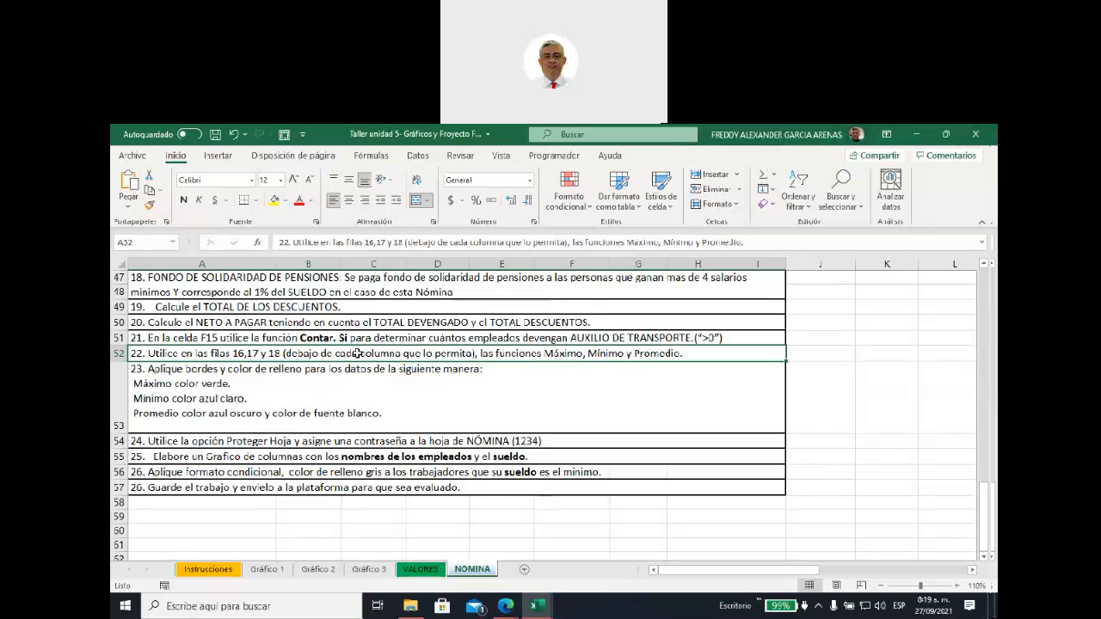
Check the maximum, minimum and average salary formulas in cells C16, C17 and C18.
{"action": "scroll", "coordinate": [370, 372], "scroll_direction": "up", "scroll_amount": 12}
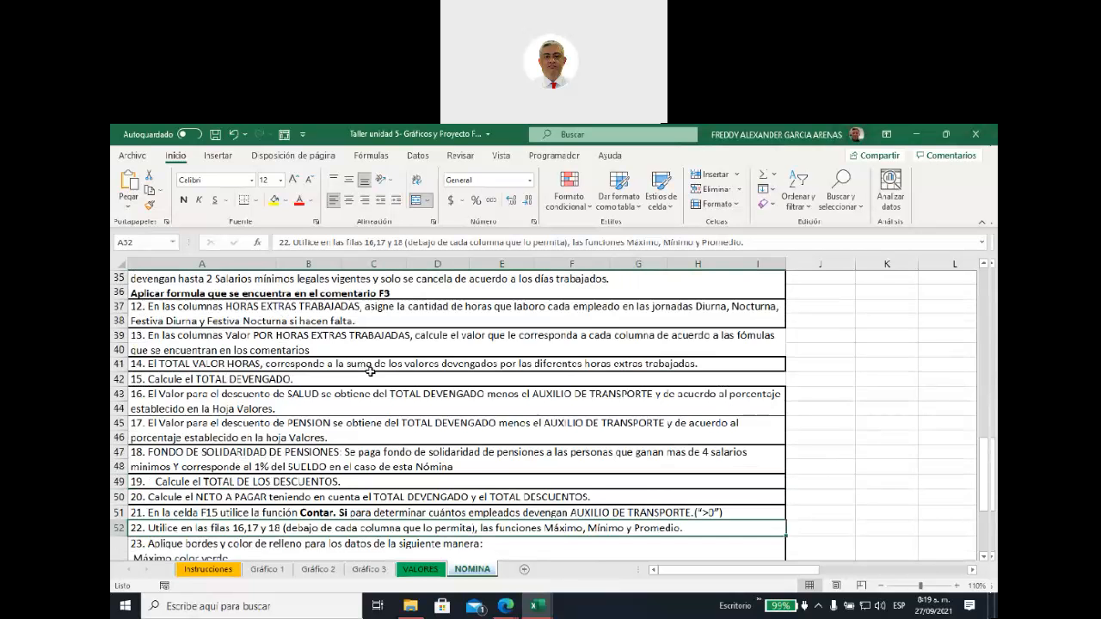
{"action": "left_click", "coordinate": [370, 350]}
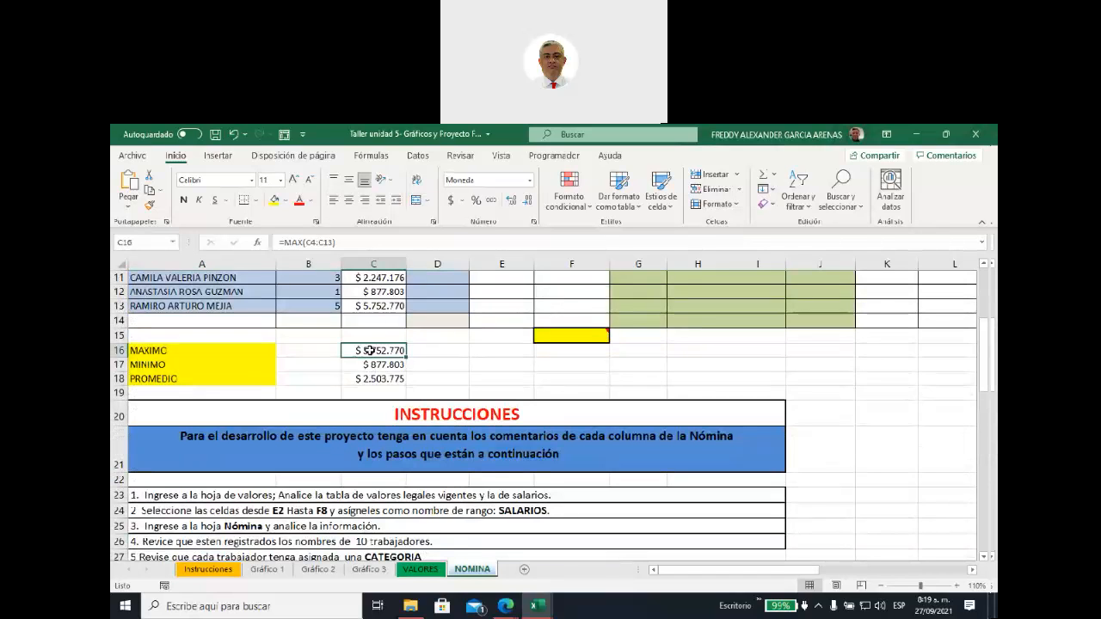
{"action": "left_click", "coordinate": [370, 365]}
{"action": "left_click", "coordinate": [370, 379]}
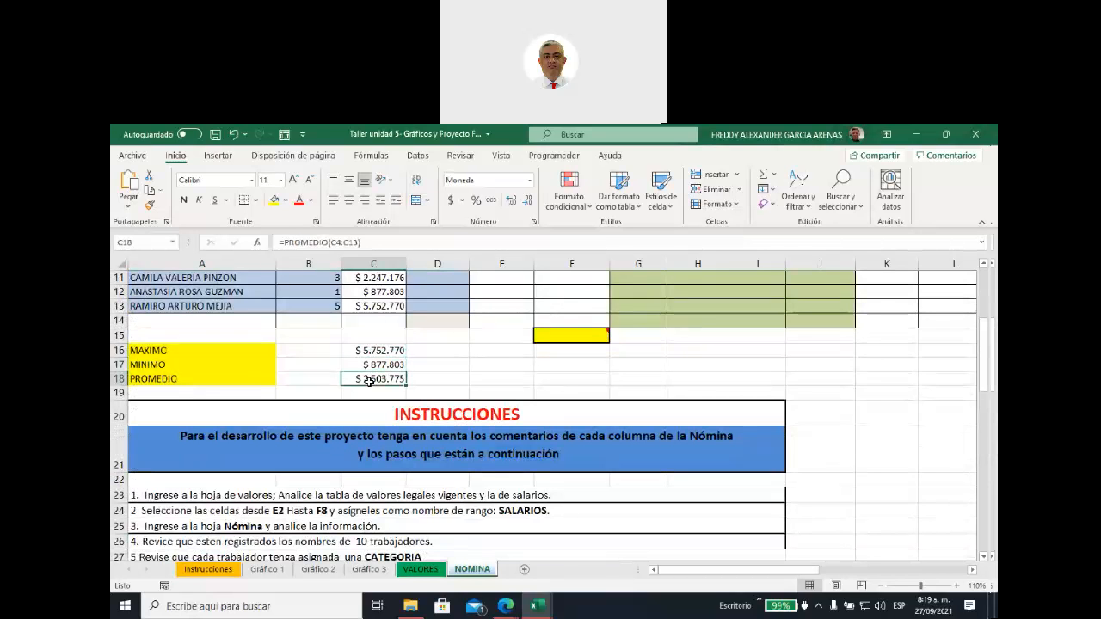
{"action": "scroll", "coordinate": [425, 369], "scroll_direction": "up", "scroll_amount": 2}
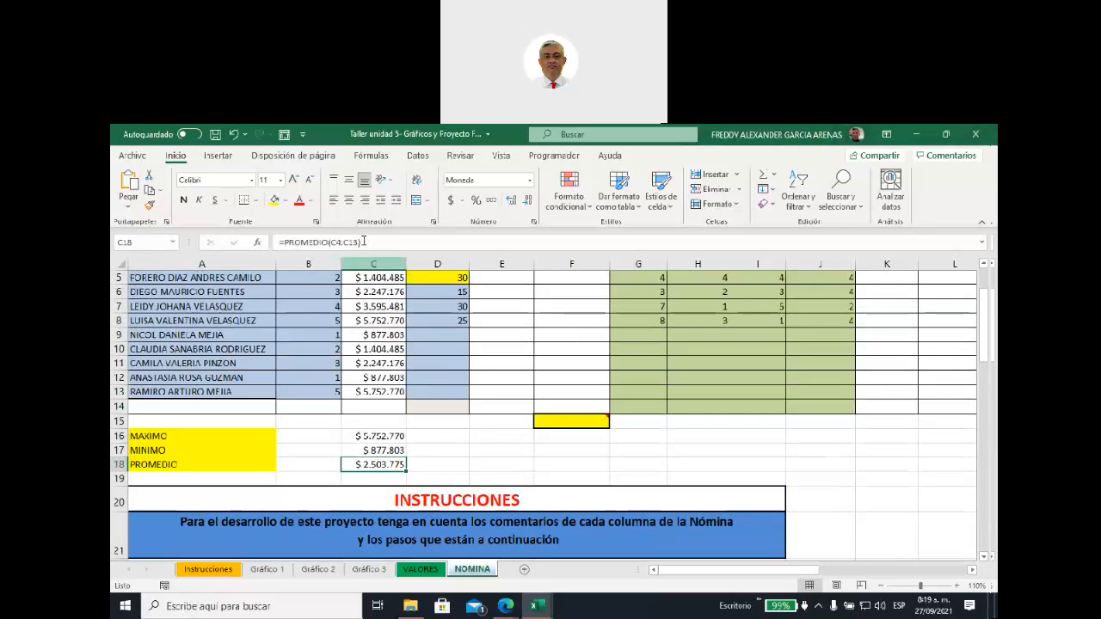
{"action": "scroll", "coordinate": [433, 425], "scroll_direction": "down", "scroll_amount": 1}
{"action": "scroll", "coordinate": [453, 421], "scroll_direction": "up", "scroll_amount": 2}
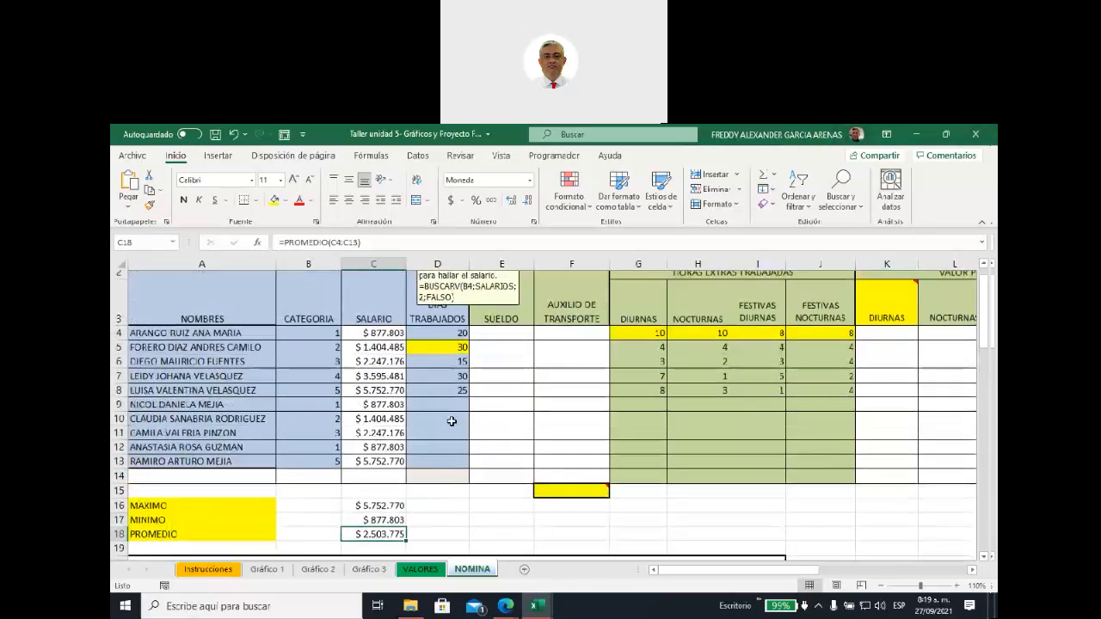
Review the HORAS EXTRAS TRABAJADAS, DIAS TRABAJADOS and CATEGORIA entries for the employees in rows 4 to 13.
{"action": "left_click_drag", "start_coordinate": [651, 342], "coordinate": [823, 471]}
{"action": "left_click_drag", "start_coordinate": [439, 337], "coordinate": [440, 465]}
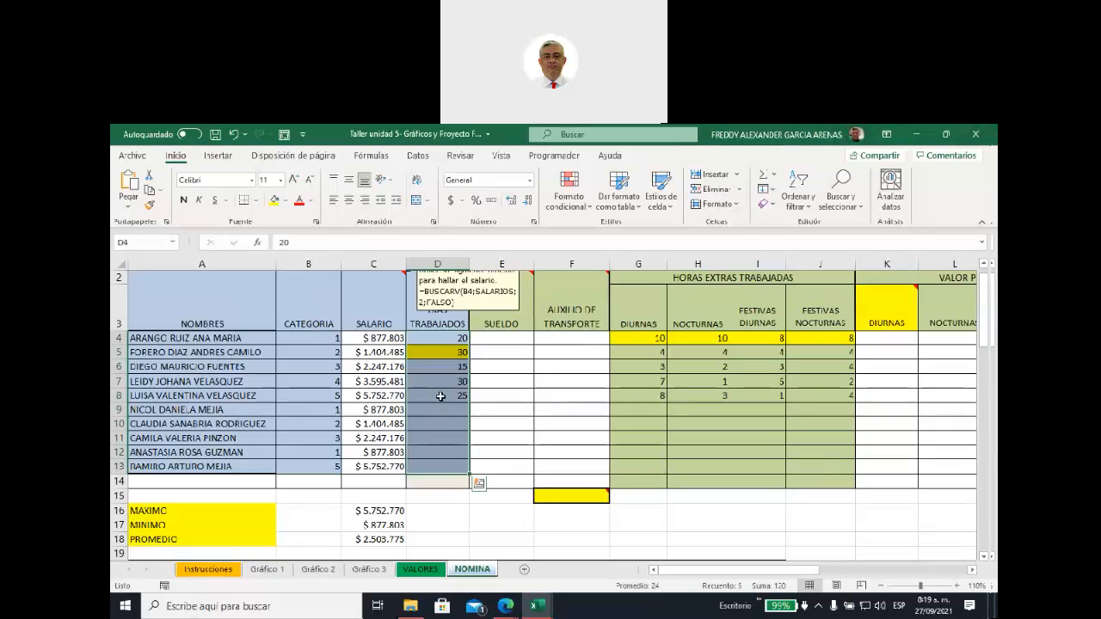
{"action": "left_click_drag", "start_coordinate": [321, 337], "coordinate": [322, 465]}
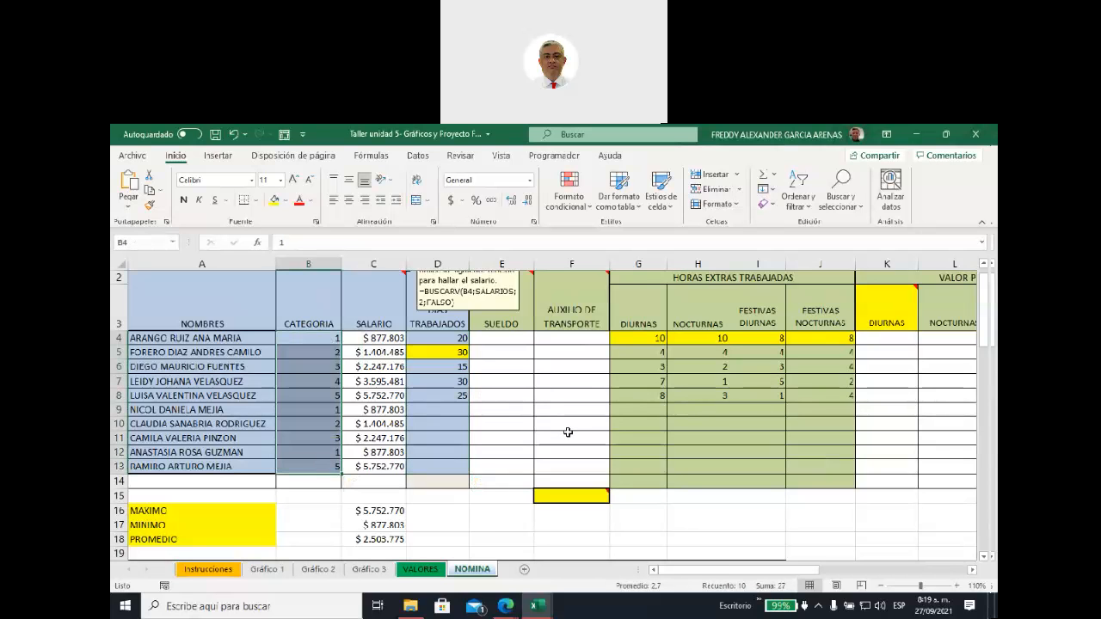
Reread instructions 22 and 23 in rows 52 and 53, on the summary functions and their border and fill formatting.
{"action": "scroll", "coordinate": [569, 433], "scroll_direction": "down", "scroll_amount": 1}
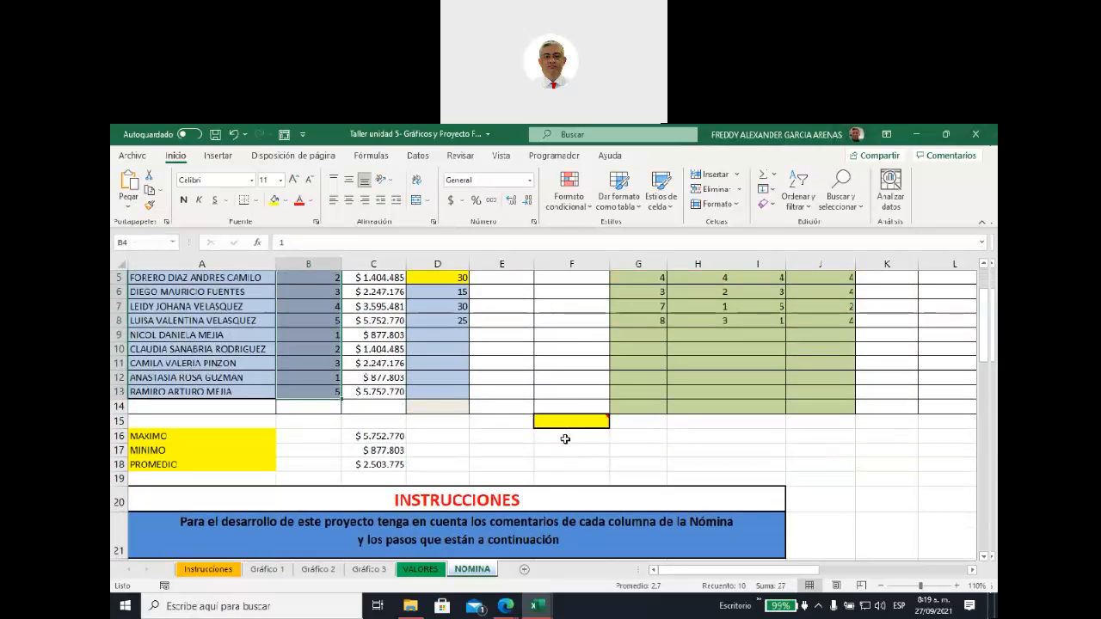
{"action": "scroll", "coordinate": [564, 488], "scroll_direction": "down", "scroll_amount": 1}
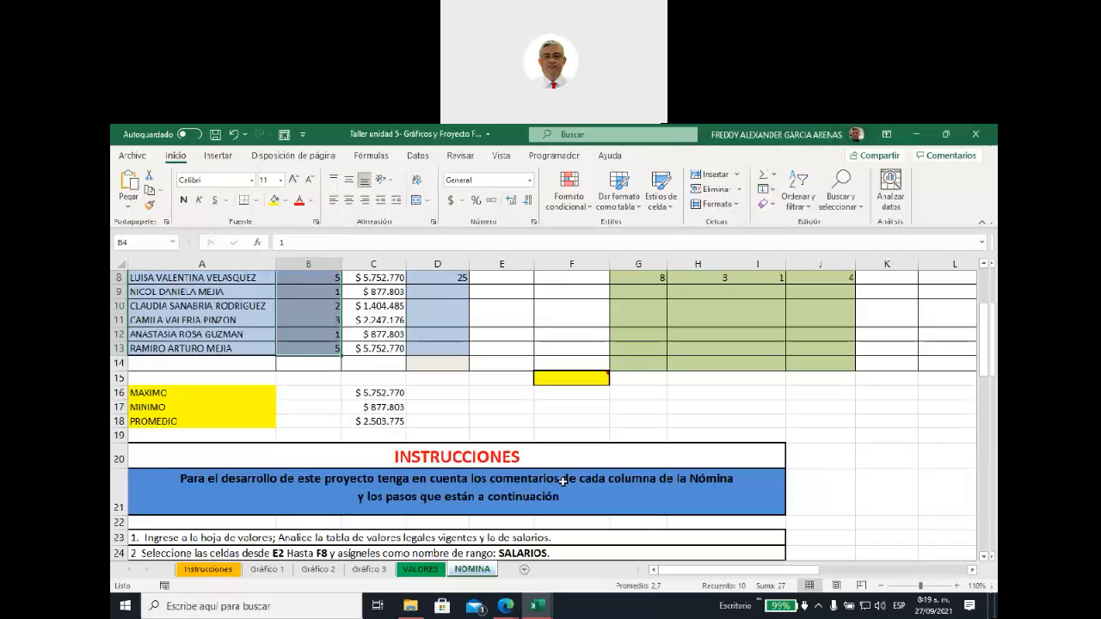
{"action": "scroll", "coordinate": [565, 486], "scroll_direction": "down", "scroll_amount": 7}
{"action": "scroll", "coordinate": [483, 472], "scroll_direction": "down", "scroll_amount": 5}
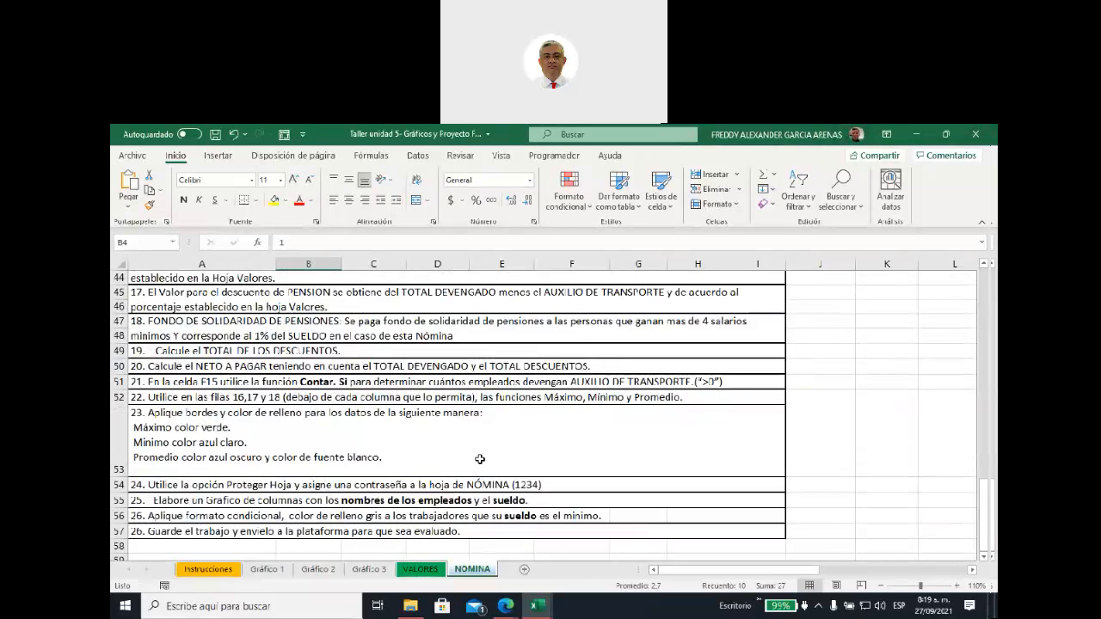
{"action": "left_click", "coordinate": [288, 393]}
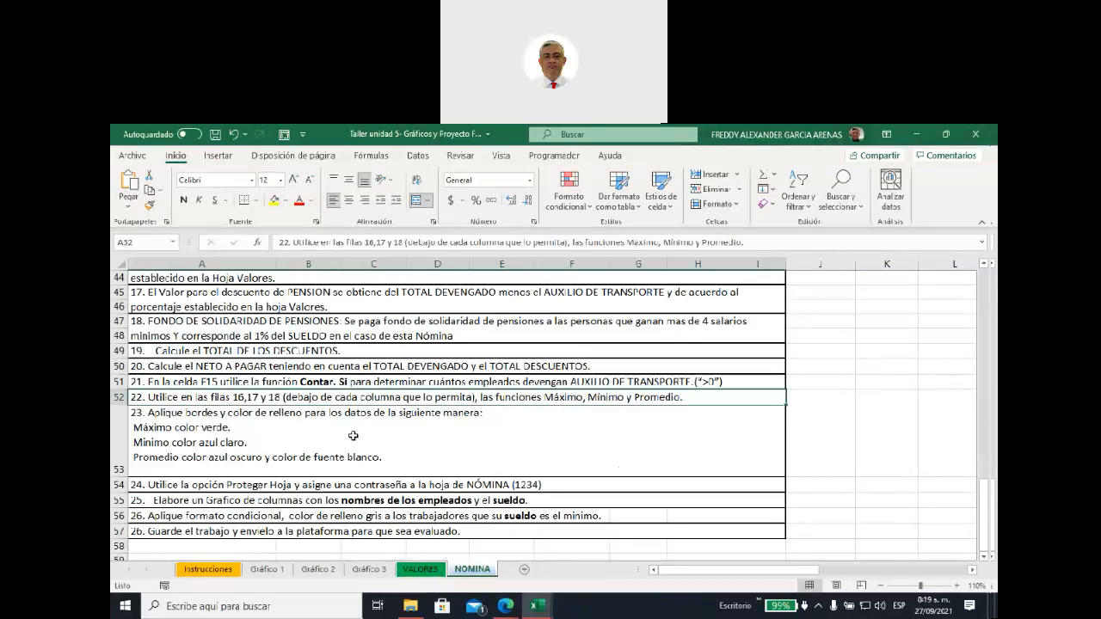
{"action": "left_click", "coordinate": [436, 448]}
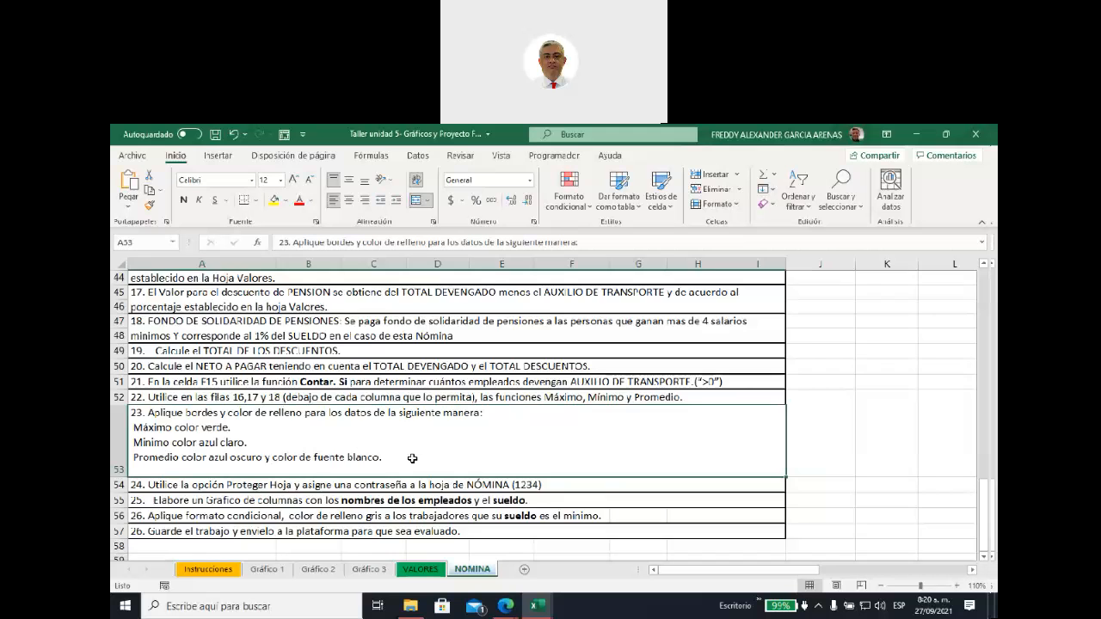
Select the salaries in C4:C13 and examine the conditional formatting options for highlighting cells without applying a rule.
{"action": "scroll", "coordinate": [412, 458], "scroll_direction": "up", "scroll_amount": 14}
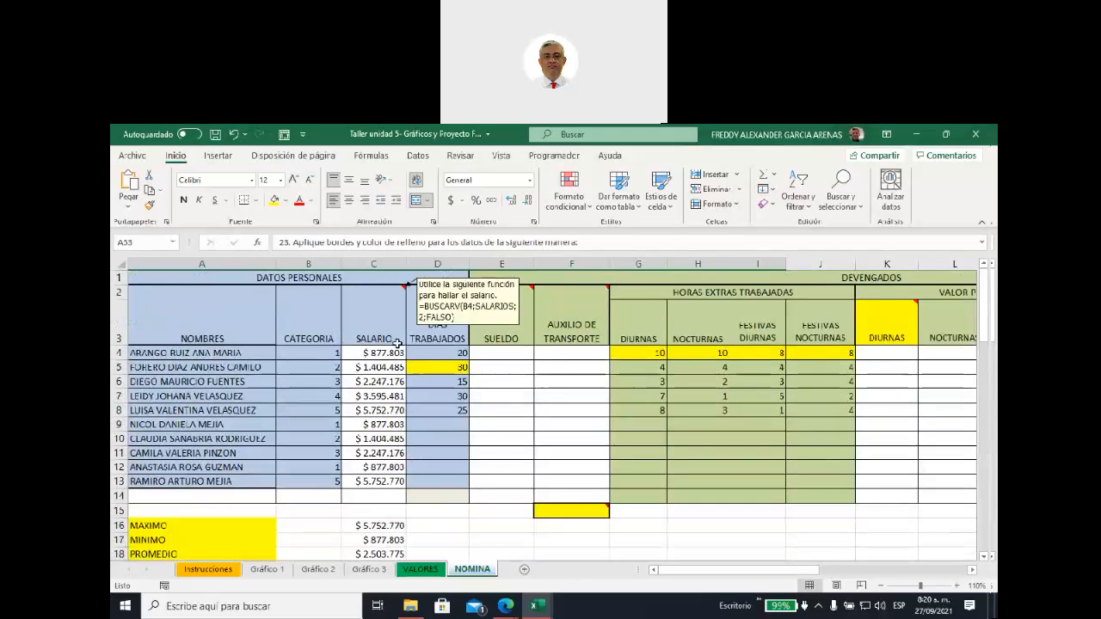
{"action": "left_click_drag", "start_coordinate": [373, 353], "coordinate": [383, 482]}
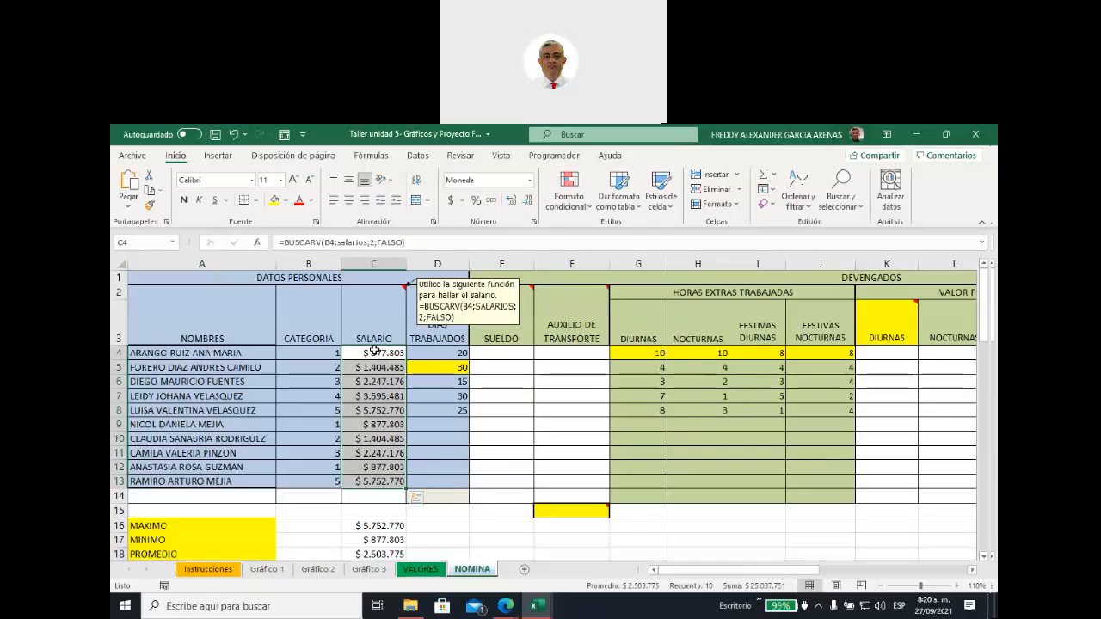
{"action": "left_click_drag", "start_coordinate": [370, 353], "coordinate": [383, 482]}
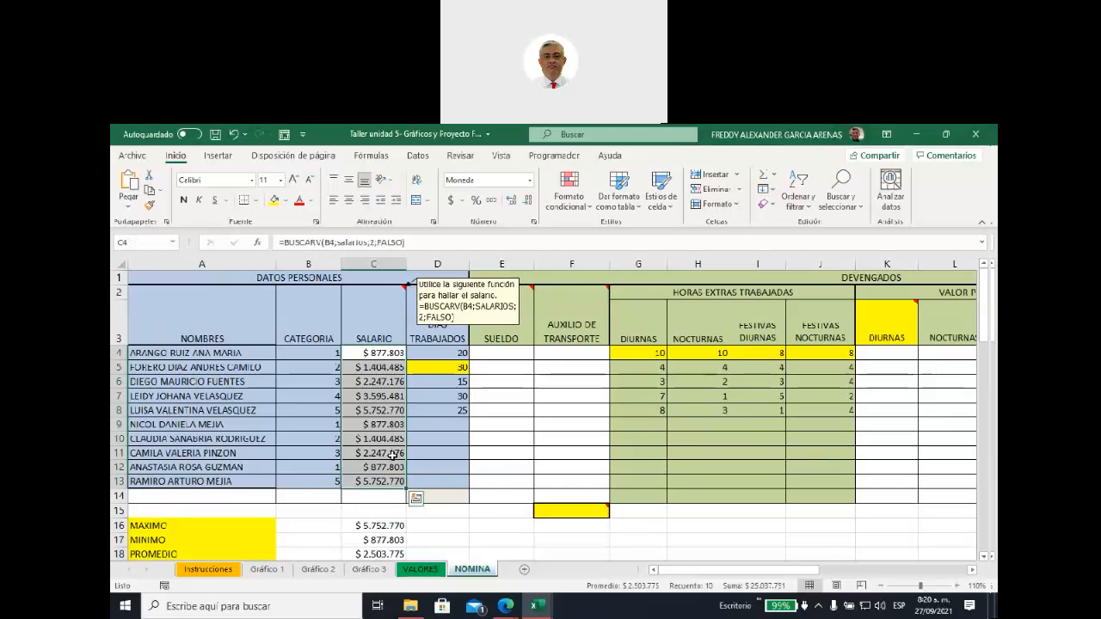
{"action": "left_click", "coordinate": [580, 207]}
{"action": "mouse_move", "coordinate": [591, 234]}
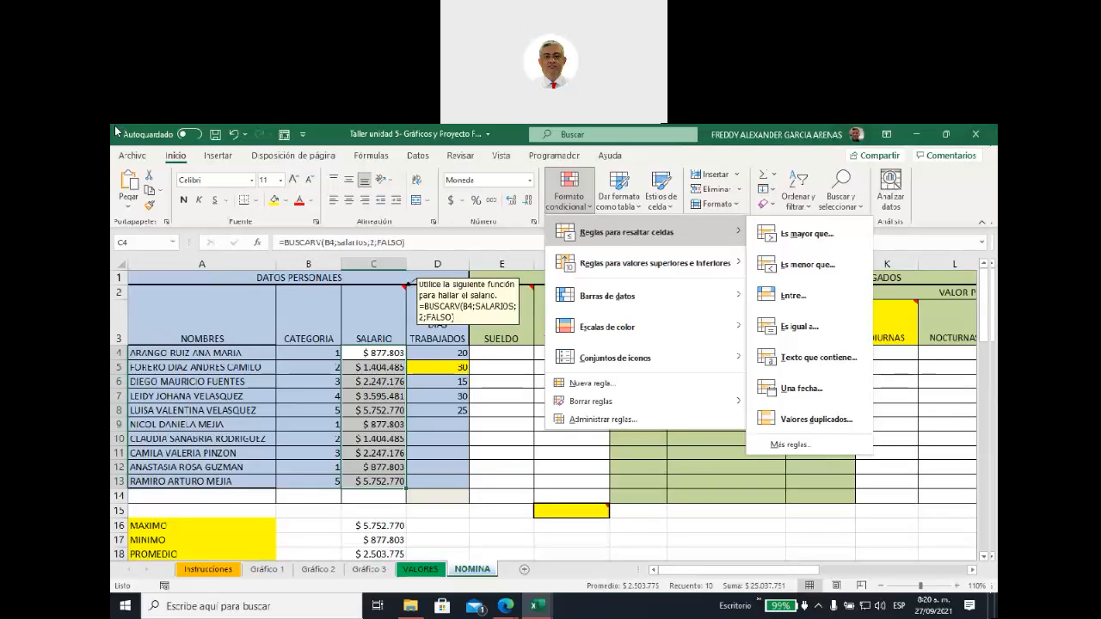
{"action": "left_click", "coordinate": [428, 526]}
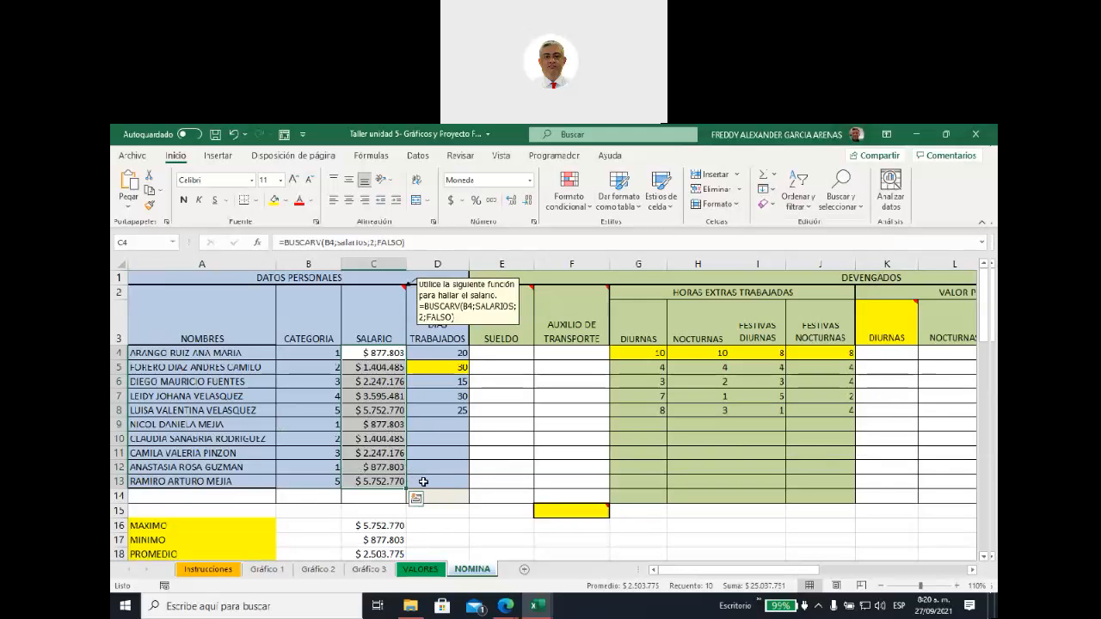
Reread instruction 23 in row 53 for the fill and font colours required for the maximum, minimum and average.
{"action": "scroll", "coordinate": [404, 477], "scroll_direction": "down", "scroll_amount": 4}
{"action": "scroll", "coordinate": [404, 477], "scroll_direction": "down", "scroll_amount": 14}
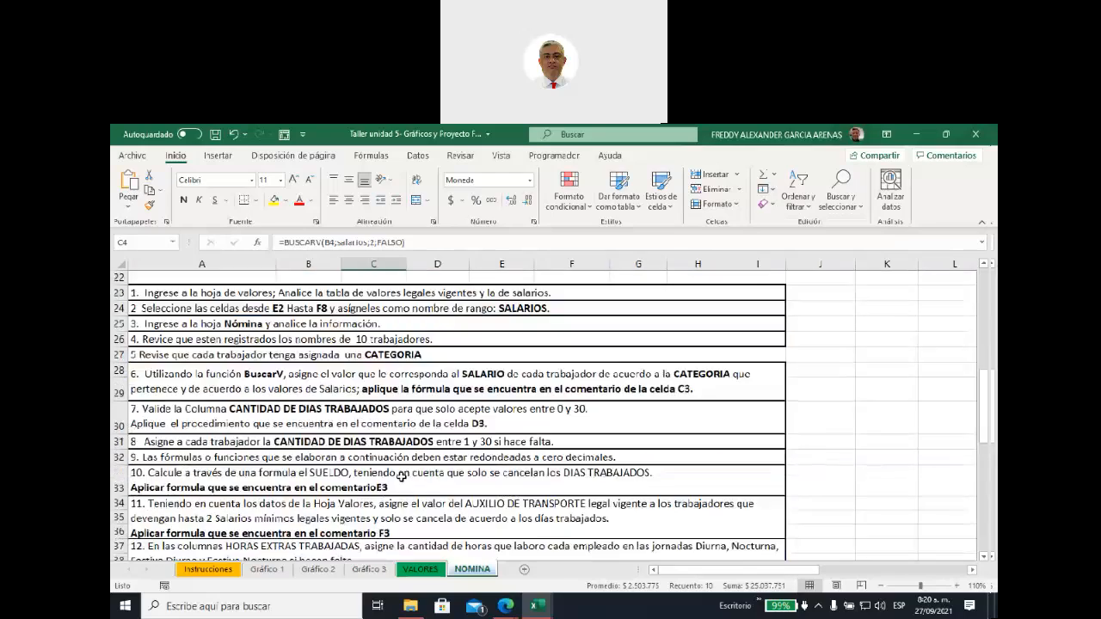
{"action": "scroll", "coordinate": [401, 476], "scroll_direction": "up", "scroll_amount": 3}
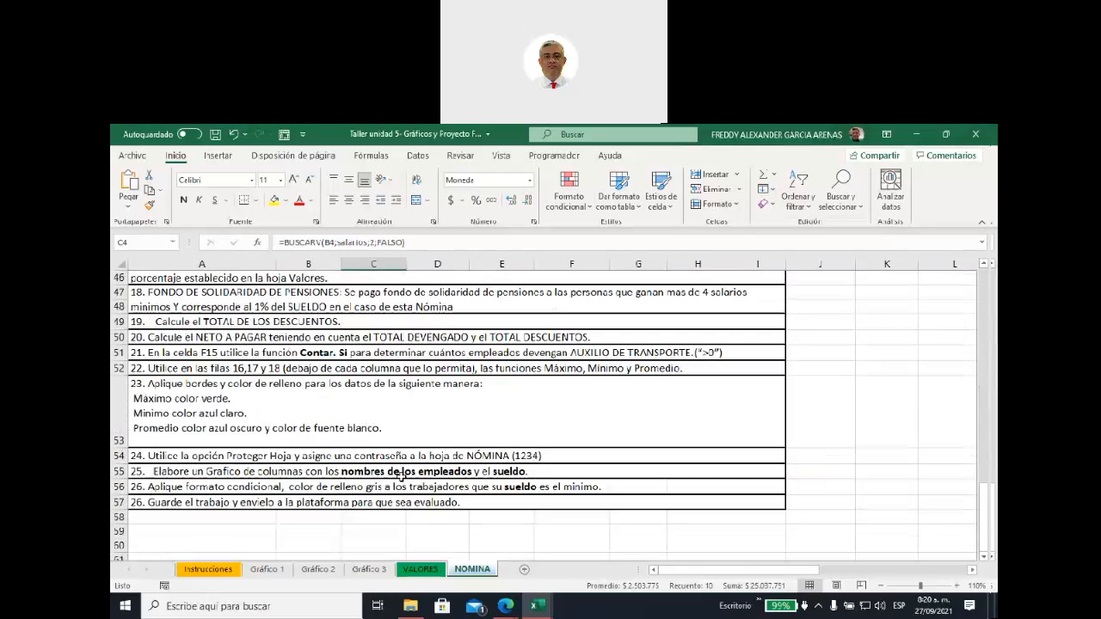
{"action": "left_click", "coordinate": [348, 413]}
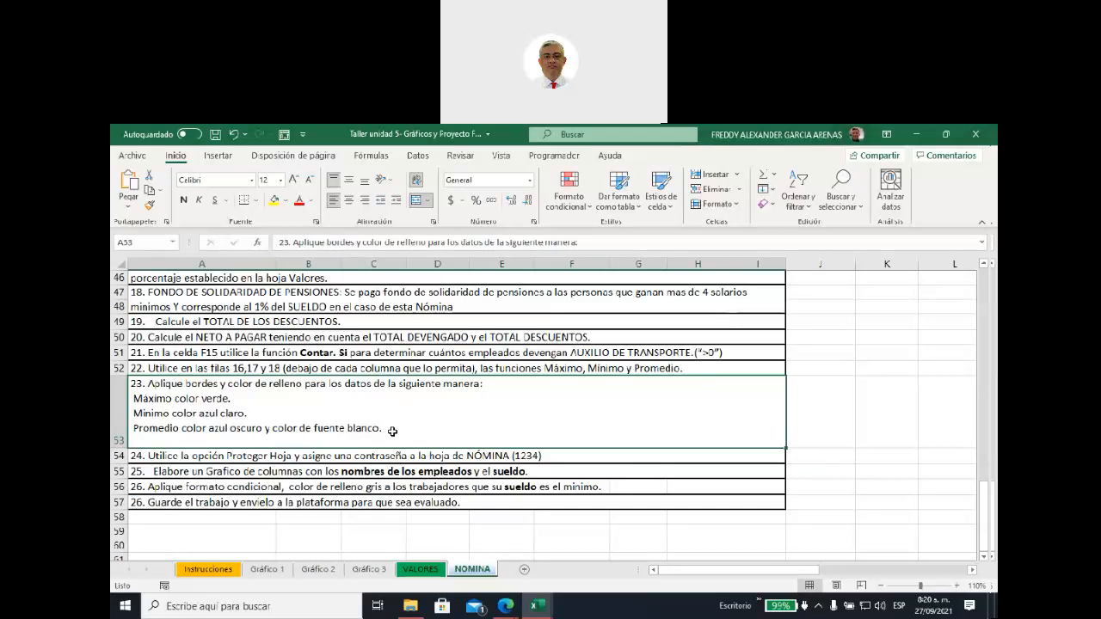
Examine the summary cells C16:C18 to which the colour instruction refers, one formula at a time.
{"action": "scroll", "coordinate": [392, 431], "scroll_direction": "up", "scroll_amount": 1}
{"action": "scroll", "coordinate": [360, 483], "scroll_direction": "up", "scroll_amount": 12}
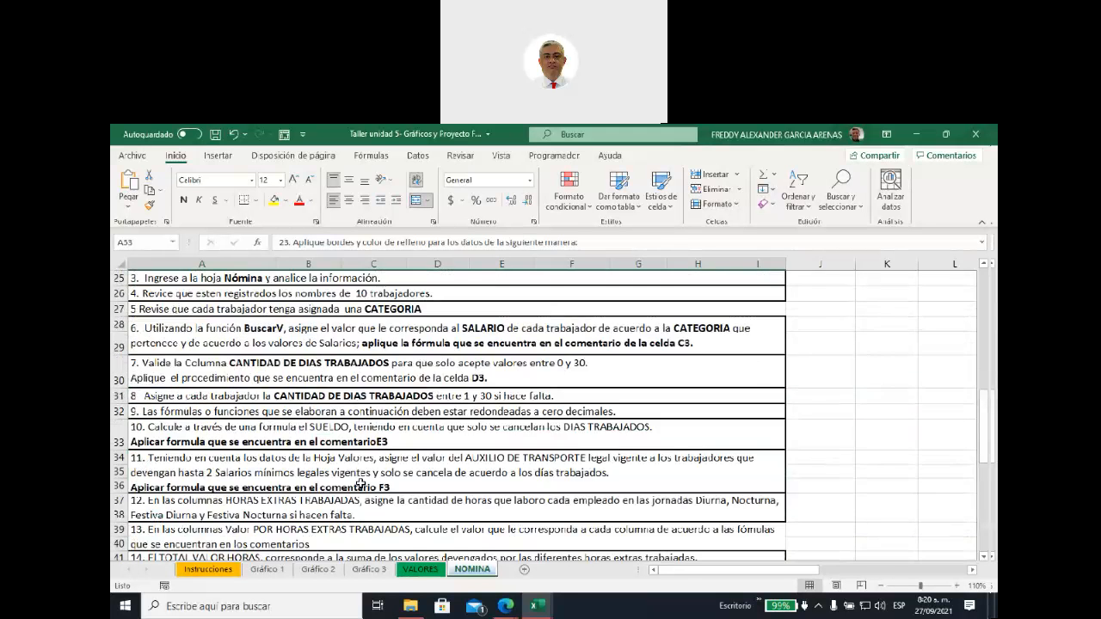
{"action": "left_click_drag", "start_coordinate": [360, 407], "coordinate": [379, 436]}
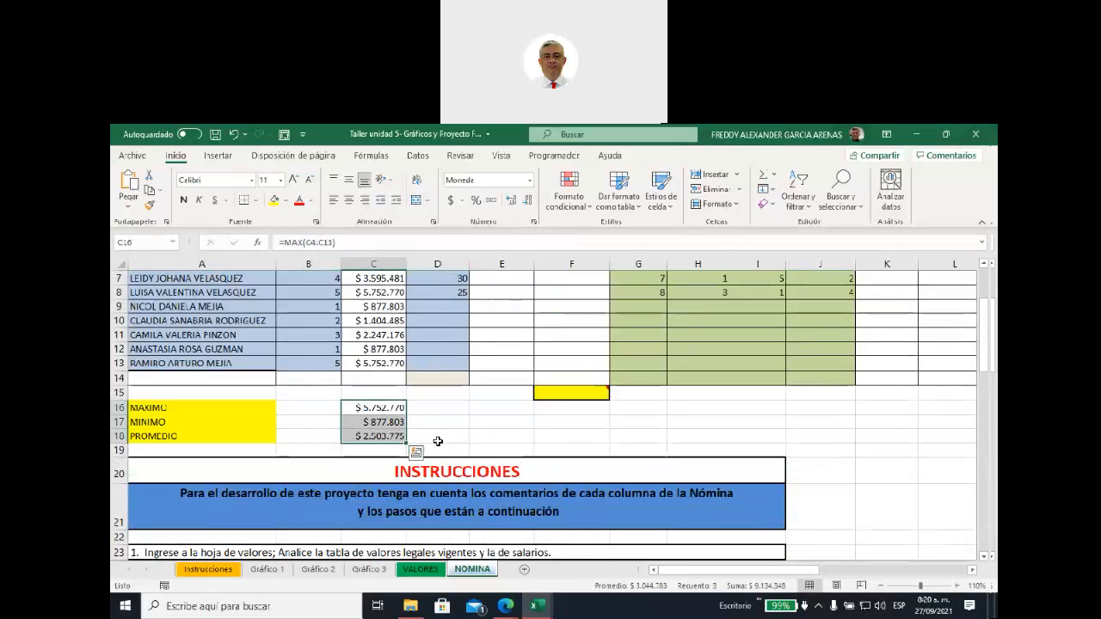
{"action": "left_click", "coordinate": [373, 408]}
{"action": "left_click", "coordinate": [382, 421]}
{"action": "left_click", "coordinate": [388, 435]}
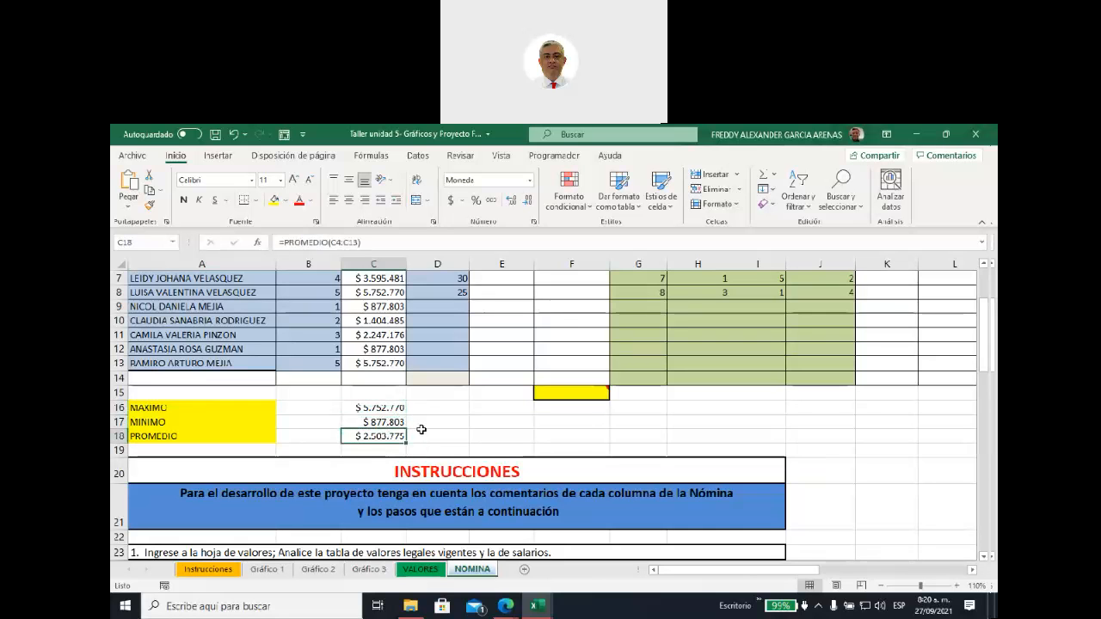
Select the salaries in C4:C13 and compare them with the maximum, minimum and average rows below.
{"action": "scroll", "coordinate": [421, 429], "scroll_direction": "up", "scroll_amount": 3}
{"action": "left_click_drag", "start_coordinate": [373, 360], "coordinate": [370, 483]}
{"action": "scroll", "coordinate": [446, 473], "scroll_direction": "down", "scroll_amount": 2}
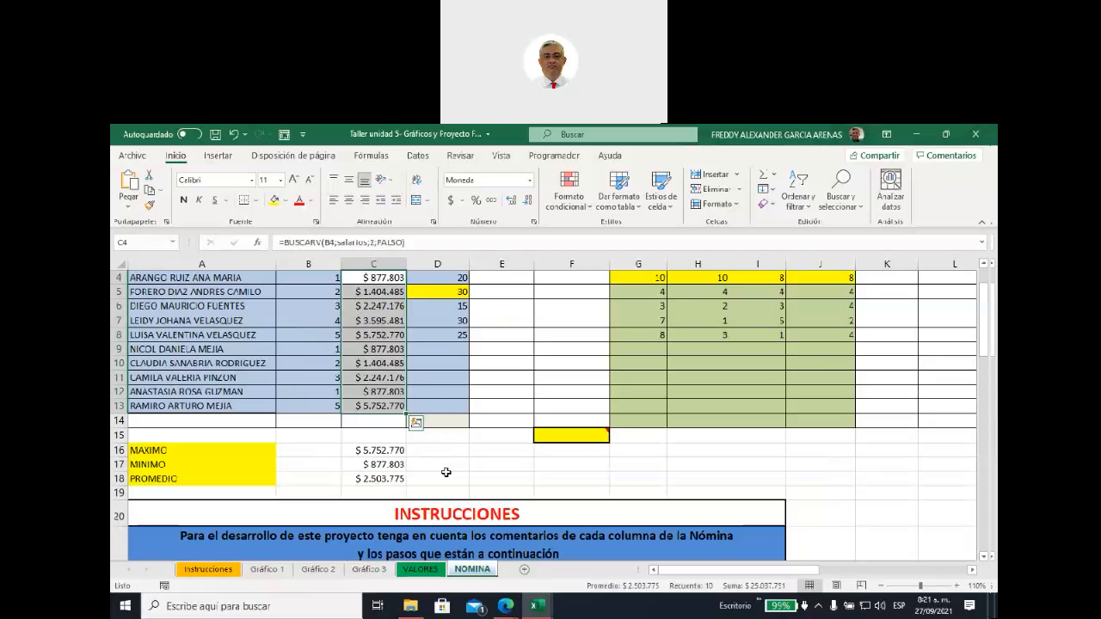
{"action": "scroll", "coordinate": [479, 473], "scroll_direction": "up", "scroll_amount": 2}
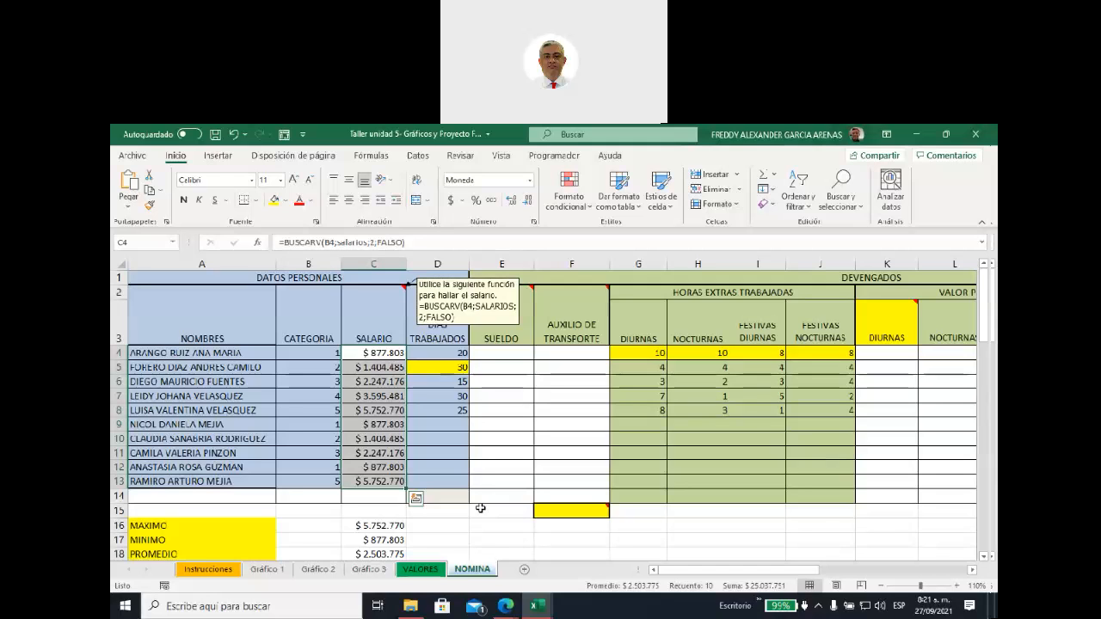
{"action": "left_click", "coordinate": [485, 568]}
{"action": "scroll", "coordinate": [490, 520], "scroll_direction": "down", "scroll_amount": 1}
{"action": "scroll", "coordinate": [489, 522], "scroll_direction": "up", "scroll_amount": 1}
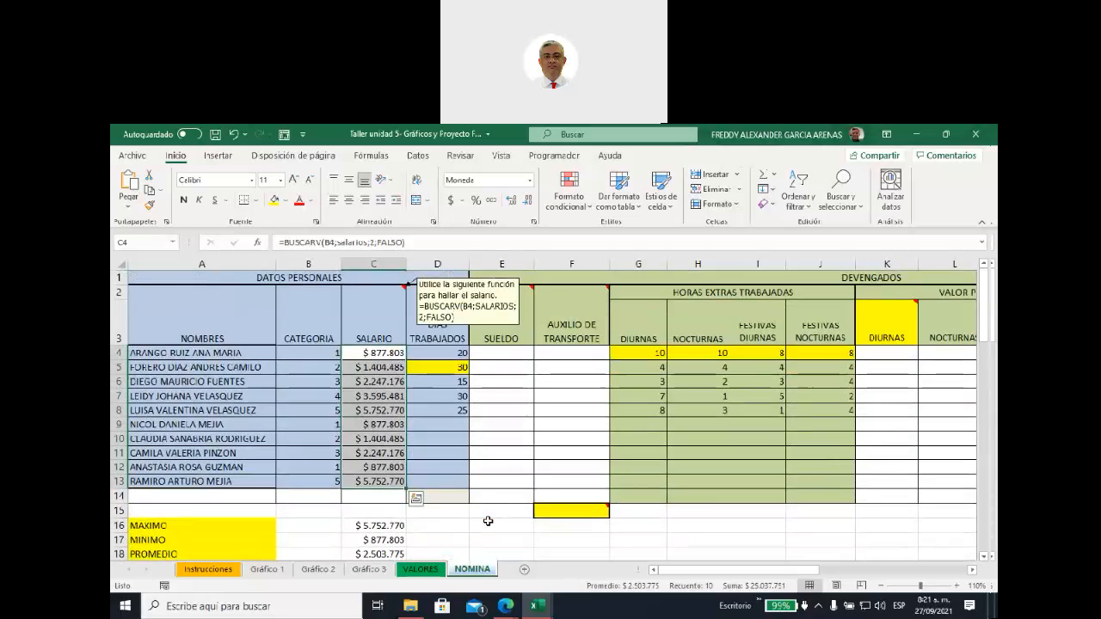
Review the legal values, SALARIOS table and FONDO DE SOLIDARIDAD ranges on the VALORES sheet, and open the Gráfico 1 sheet.
{"action": "left_click", "coordinate": [419, 572]}
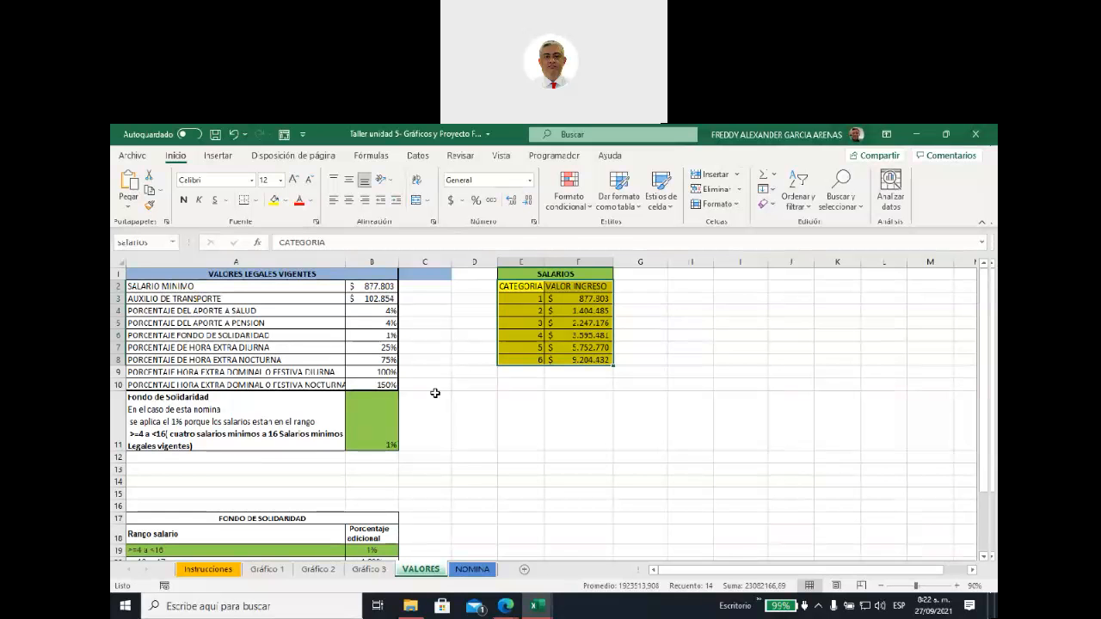
{"action": "scroll", "coordinate": [431, 395], "scroll_direction": "down", "scroll_amount": 3}
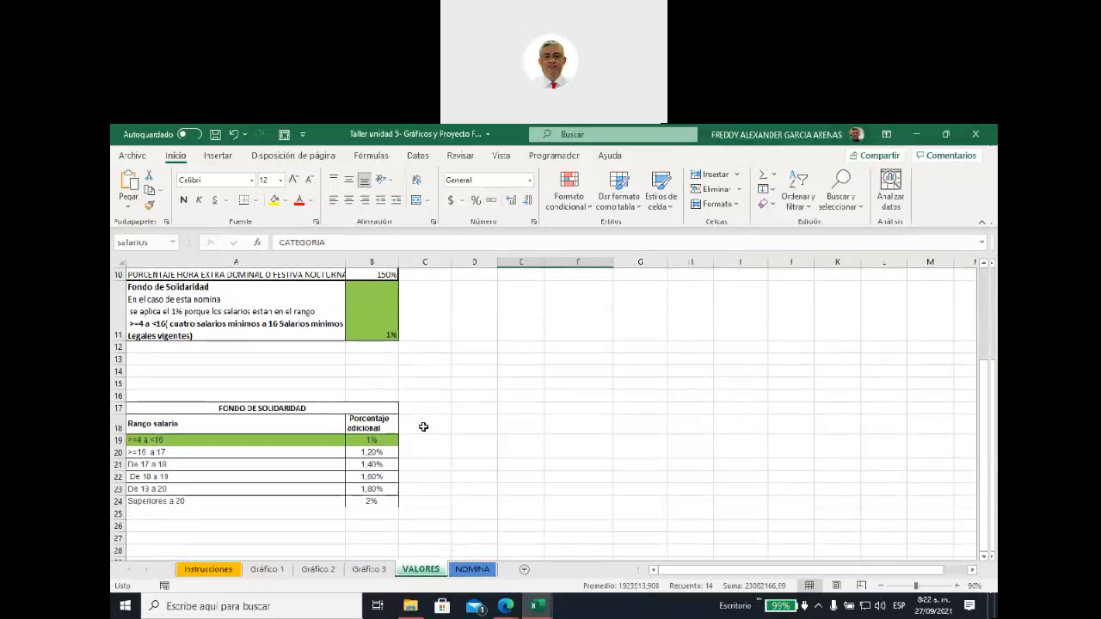
{"action": "scroll", "coordinate": [423, 428], "scroll_direction": "up", "scroll_amount": 3}
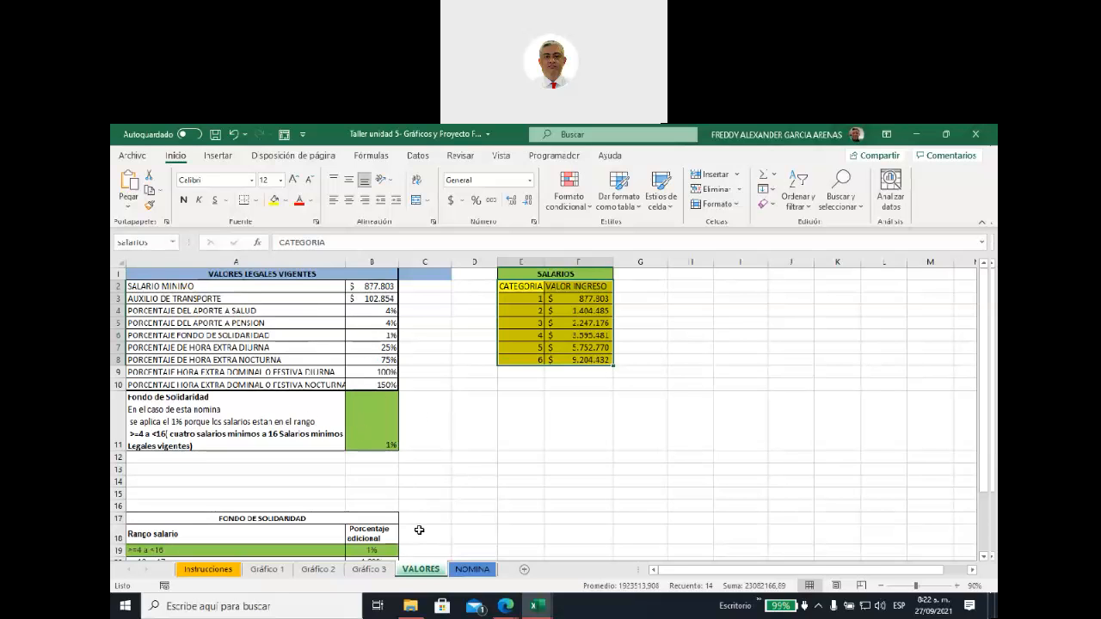
{"action": "left_click", "coordinate": [258, 568]}
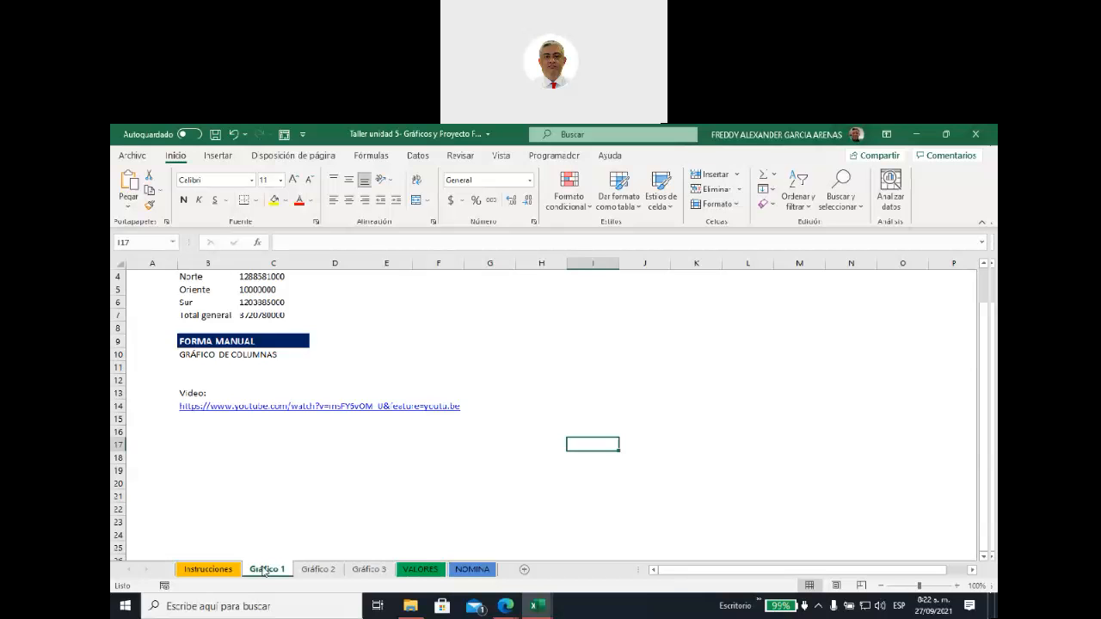
{"action": "scroll", "coordinate": [361, 481], "scroll_direction": "up", "scroll_amount": 1}
{"action": "scroll", "coordinate": [401, 408], "scroll_direction": "down", "scroll_amount": 2}
{"action": "scroll", "coordinate": [395, 441], "scroll_direction": "up", "scroll_amount": 2}
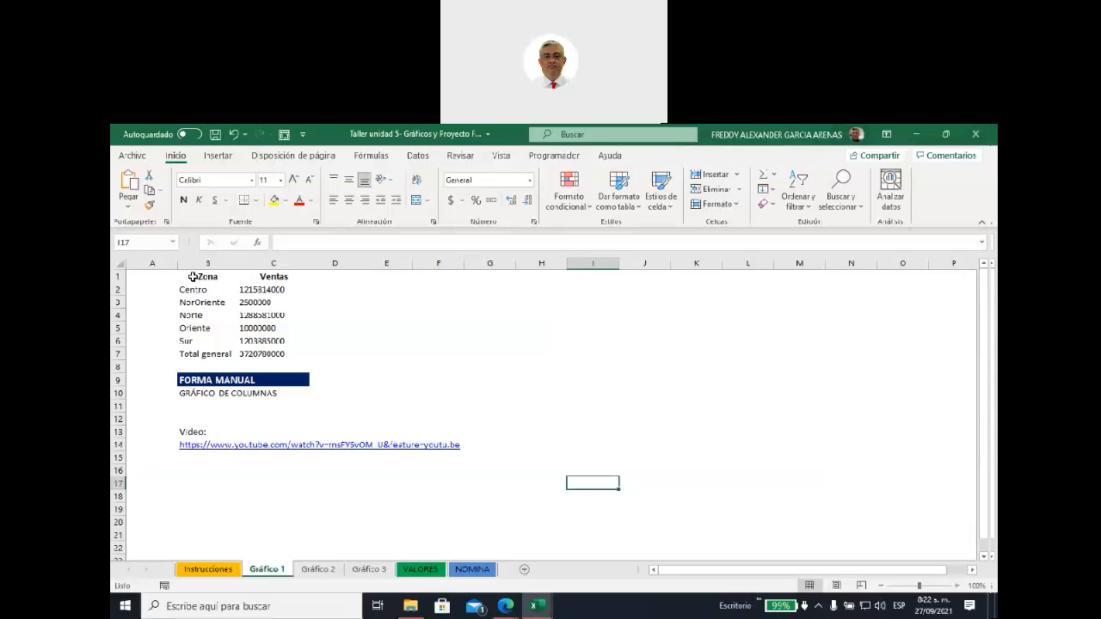
{"action": "left_click_drag", "start_coordinate": [193, 276], "coordinate": [262, 341]}
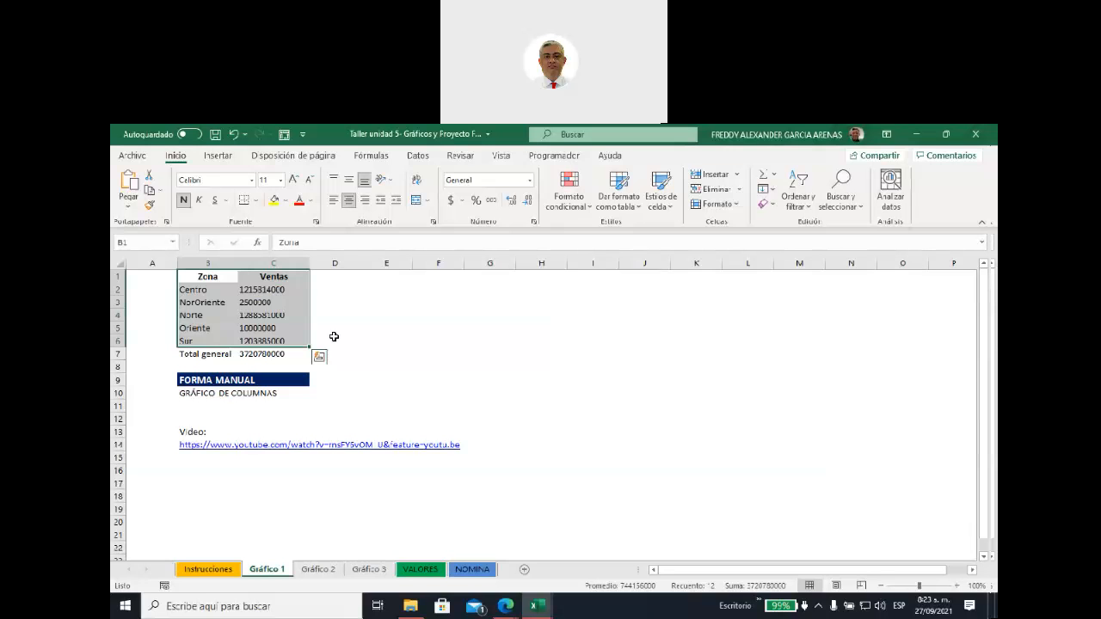
{"action": "left_click", "coordinate": [802, 211]}
{"action": "left_click", "coordinate": [813, 257]}
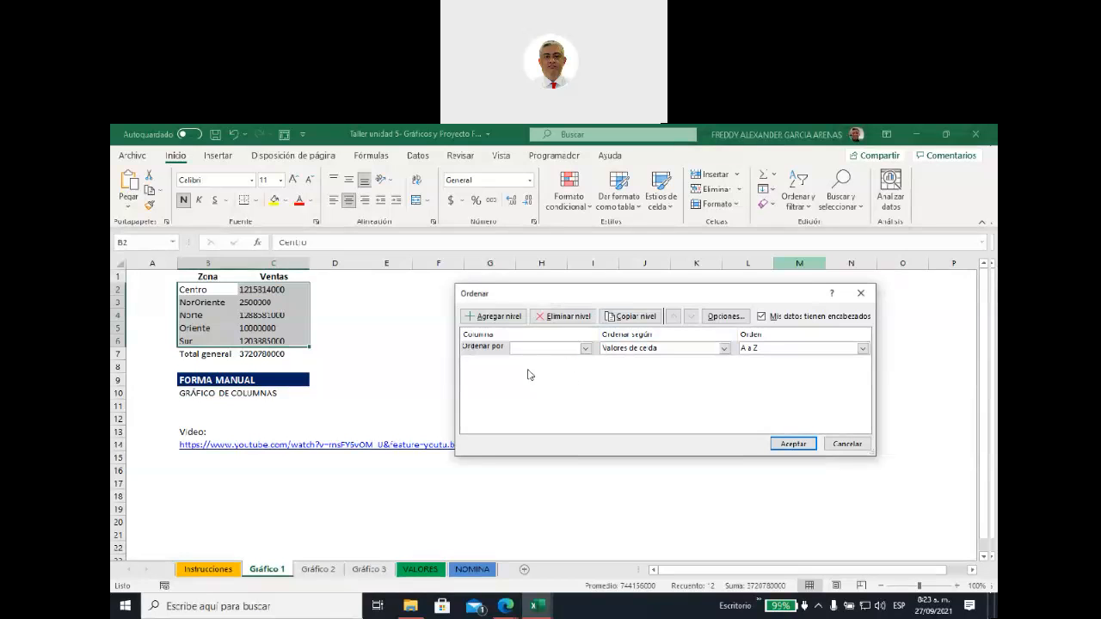
{"action": "left_click", "coordinate": [843, 446]}
Select the Zona and Ventas data in B1:C6, leaving out the Total general row.
{"action": "left_click_drag", "start_coordinate": [201, 277], "coordinate": [261, 342]}
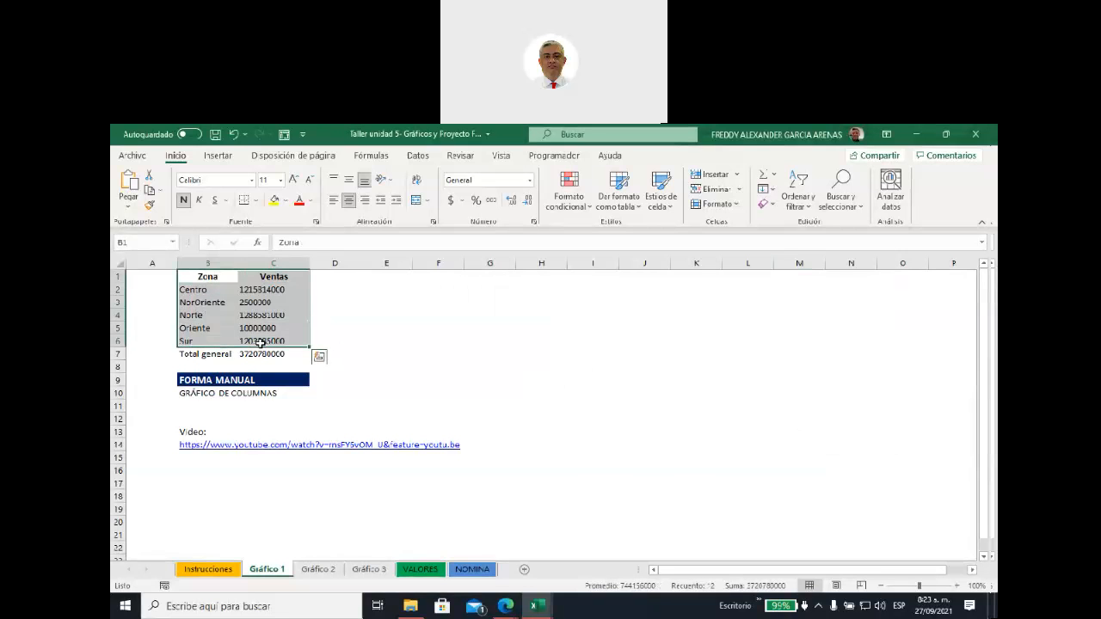
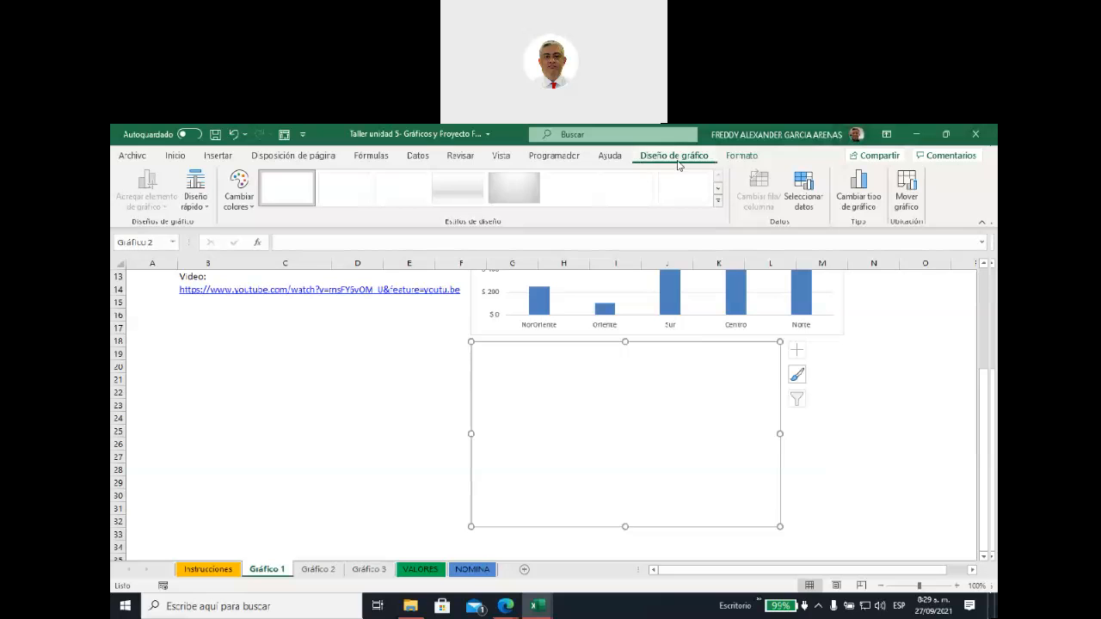
Set the data range of the empty chart to cells B1:C6 of the Gráfico 1 sheet.
{"action": "left_click", "coordinate": [803, 195]}
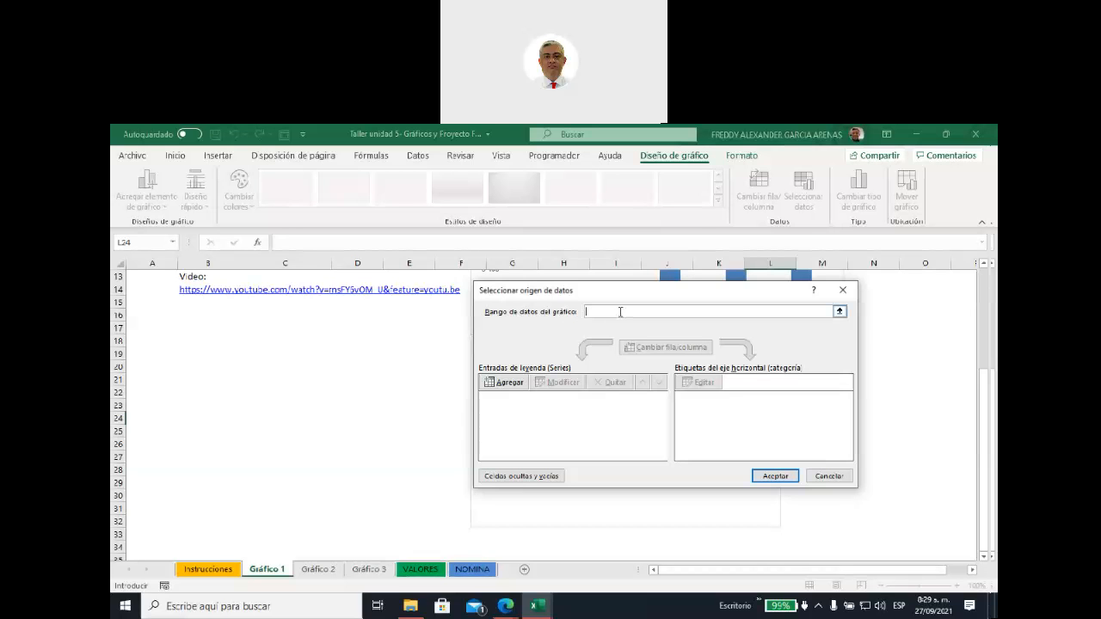
{"action": "left_click", "coordinate": [839, 312]}
{"action": "scroll", "coordinate": [384, 379], "scroll_direction": "up", "scroll_amount": 4}
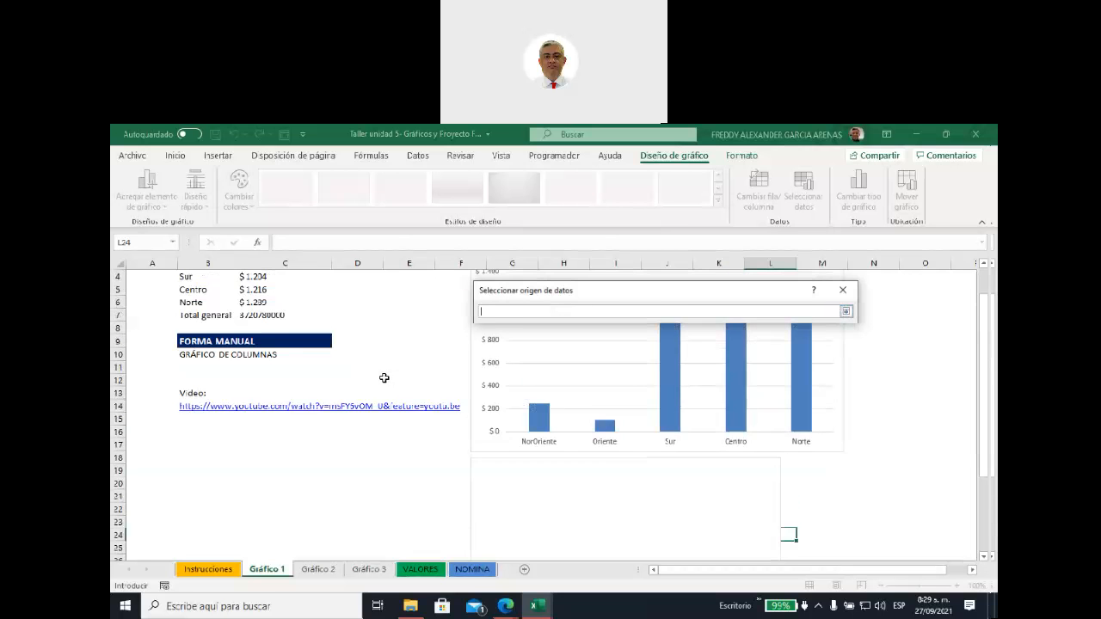
{"action": "left_click_drag", "start_coordinate": [201, 275], "coordinate": [270, 317]}
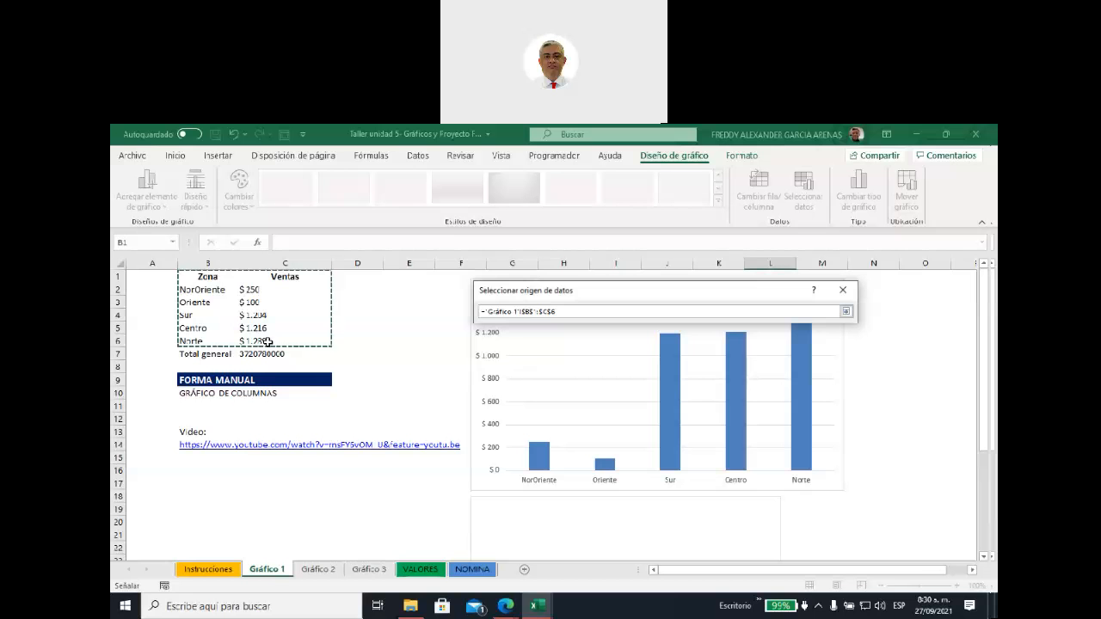
{"action": "left_click_drag", "start_coordinate": [268, 343], "coordinate": [268, 342]}
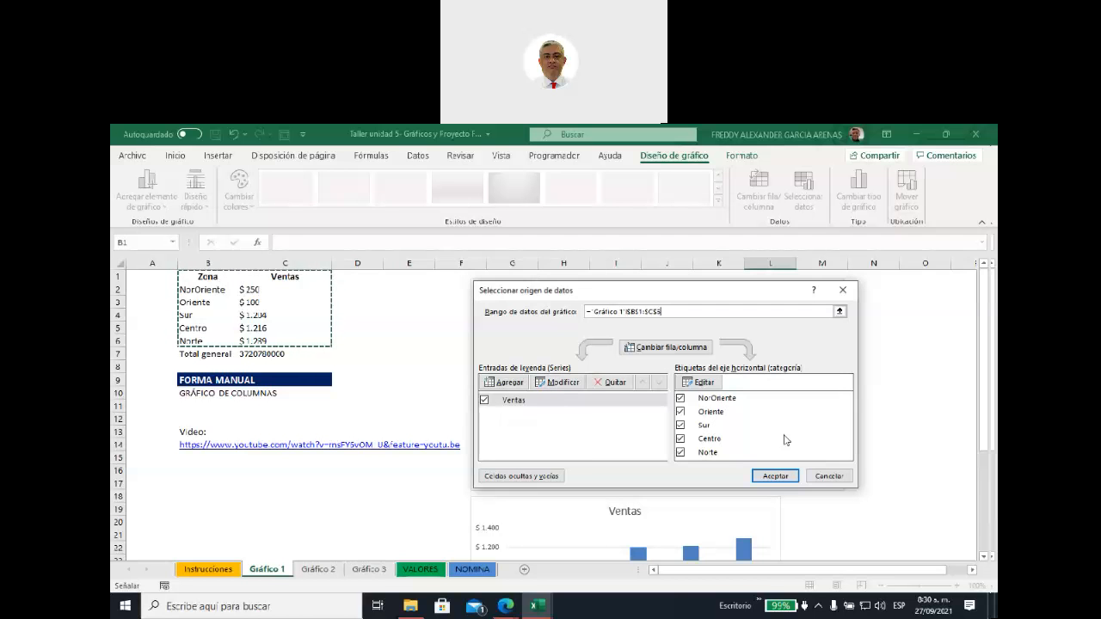
Uncover the new Ventas chart to check its columns for each zone, and accept the data source.
{"action": "scroll", "coordinate": [847, 442], "scroll_direction": "down", "scroll_amount": 2}
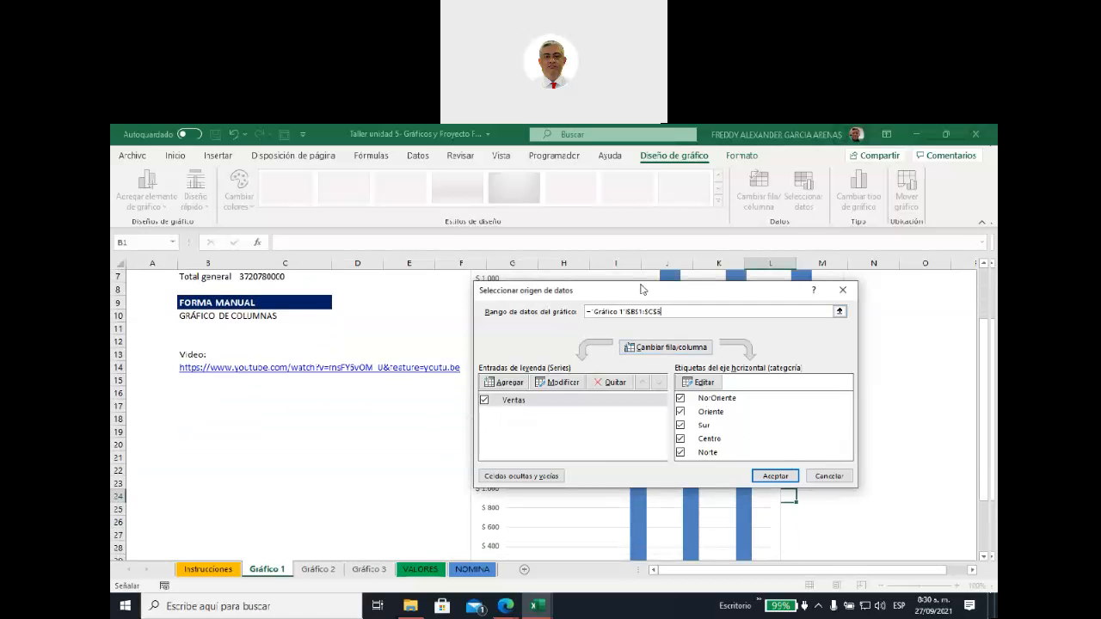
{"action": "left_click_drag", "start_coordinate": [641, 293], "coordinate": [311, 188]}
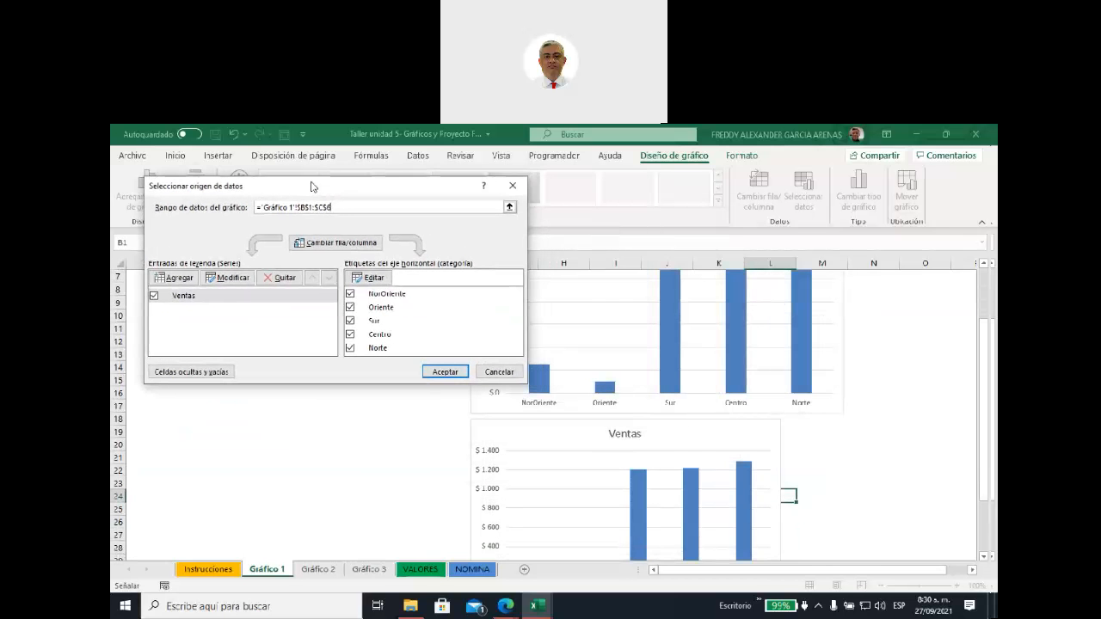
{"action": "scroll", "coordinate": [582, 417], "scroll_direction": "down", "scroll_amount": 2}
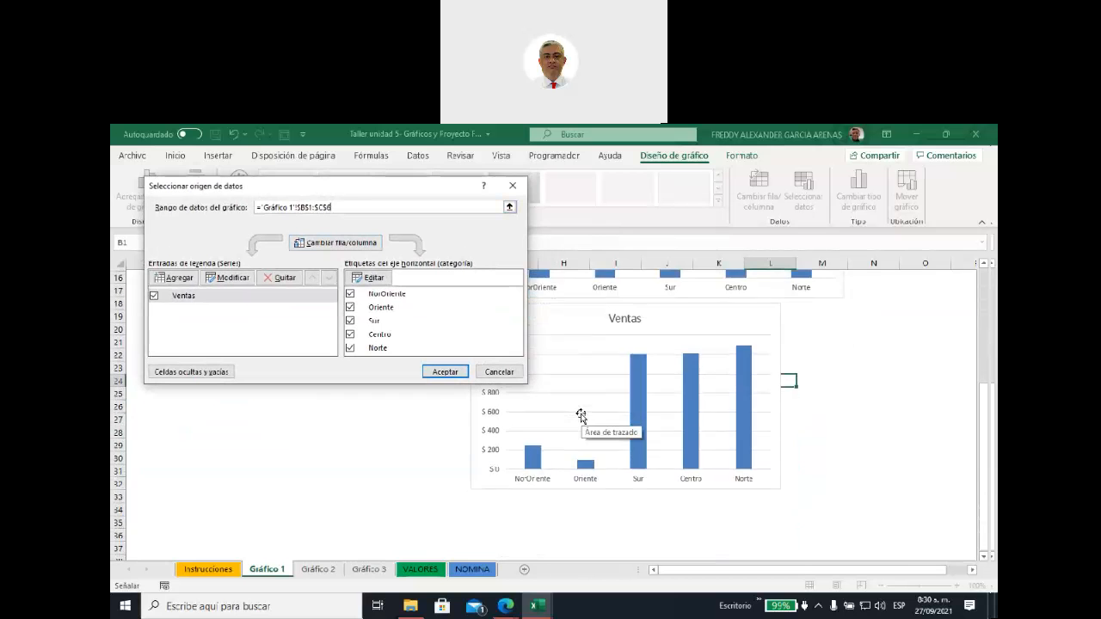
{"action": "scroll", "coordinate": [582, 416], "scroll_direction": "down", "scroll_amount": 2}
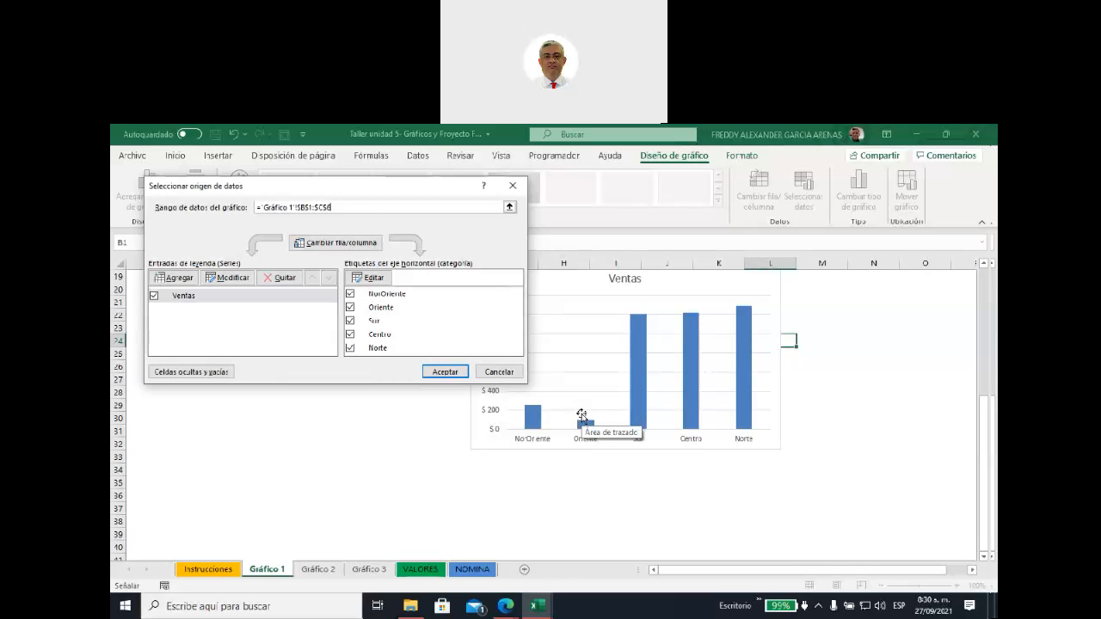
{"action": "left_click_drag", "start_coordinate": [375, 190], "coordinate": [341, 199]}
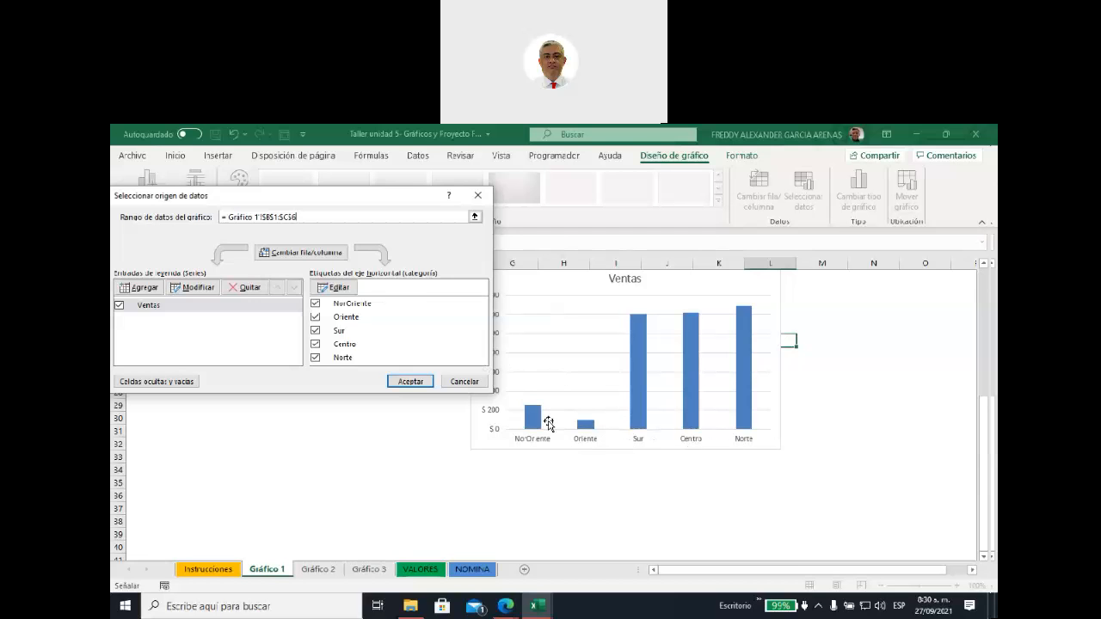
{"action": "left_click_drag", "start_coordinate": [378, 203], "coordinate": [350, 206]}
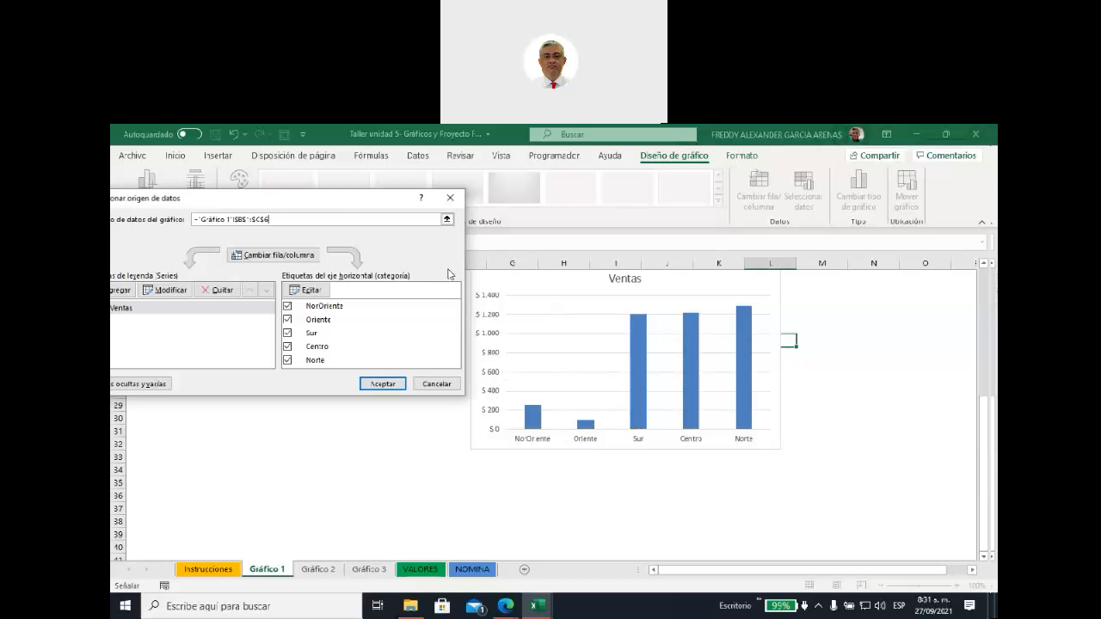
{"action": "left_click_drag", "start_coordinate": [340, 207], "coordinate": [595, 241]}
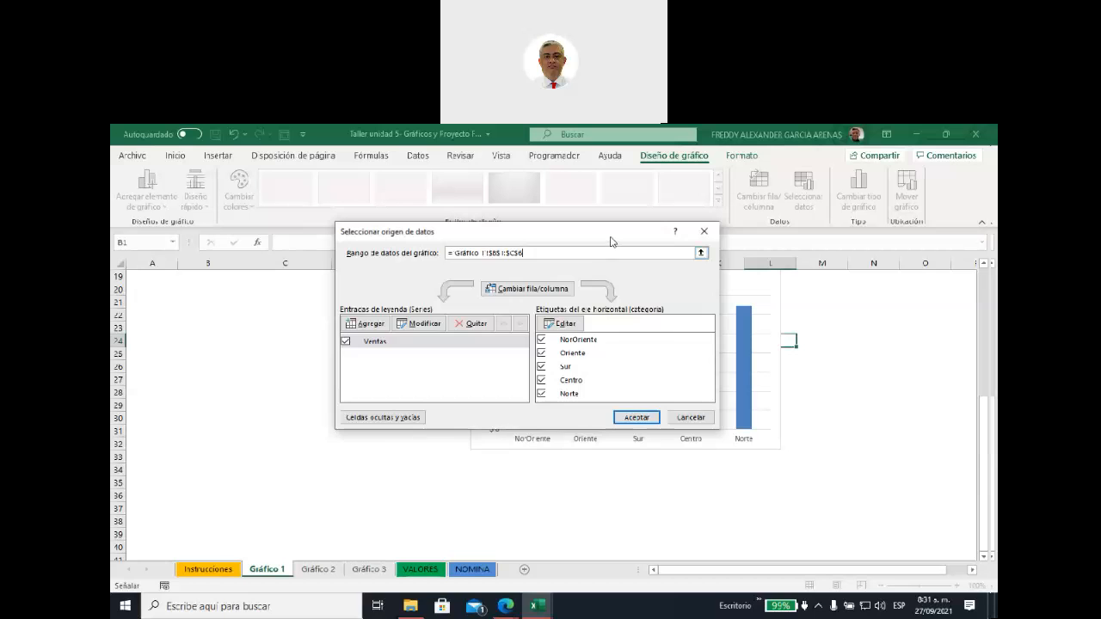
{"action": "left_click_drag", "start_coordinate": [611, 241], "coordinate": [318, 516]}
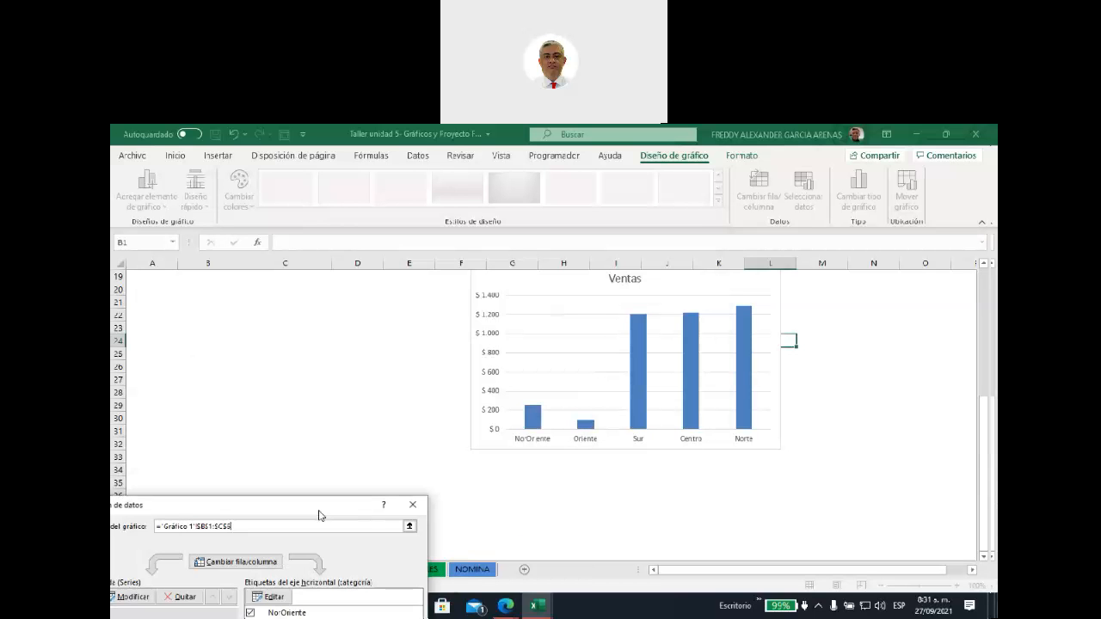
{"action": "left_click_drag", "start_coordinate": [319, 515], "coordinate": [577, 267]}
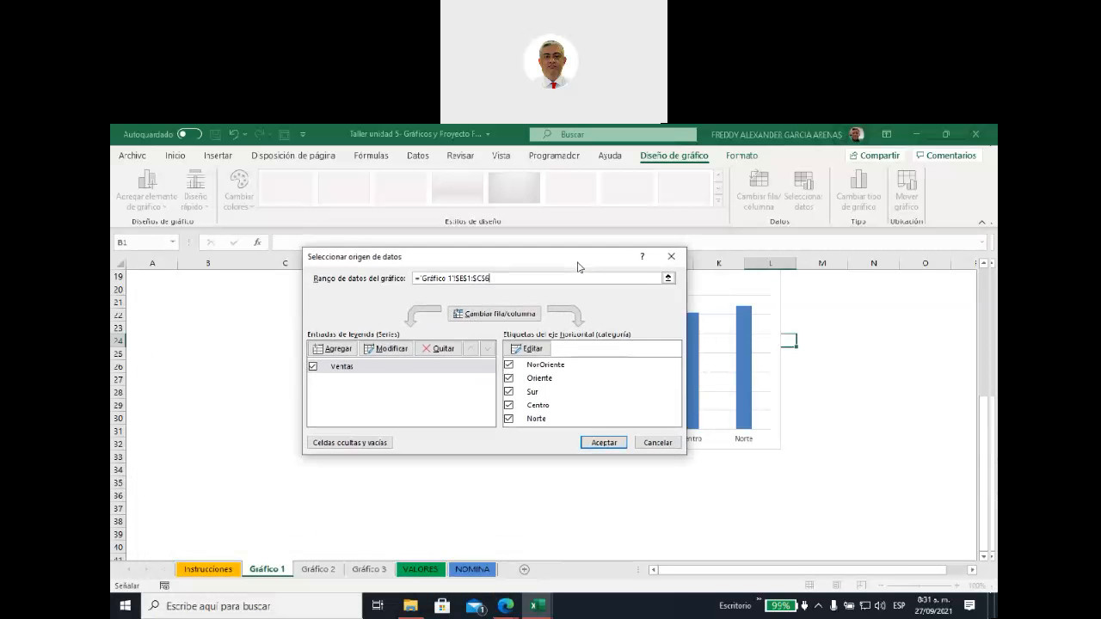
{"action": "left_click", "coordinate": [592, 444]}
Move the new Ventas chart directly below the video link and enlarge it to span columns A to G.
{"action": "scroll", "coordinate": [645, 484], "scroll_direction": "up", "scroll_amount": 5}
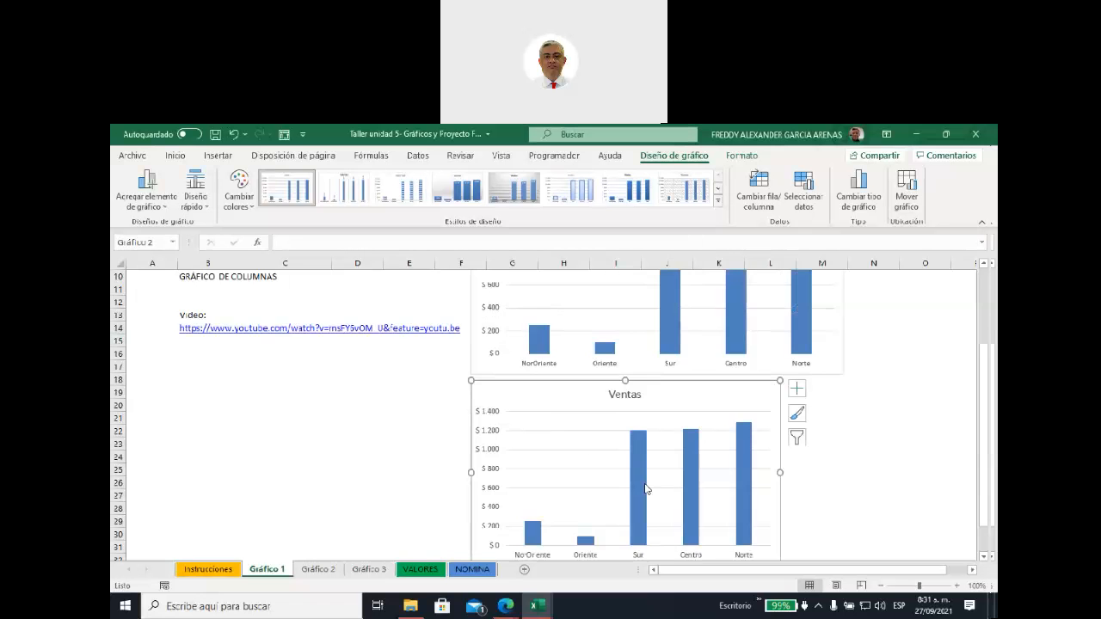
{"action": "scroll", "coordinate": [646, 486], "scroll_direction": "down", "scroll_amount": 3}
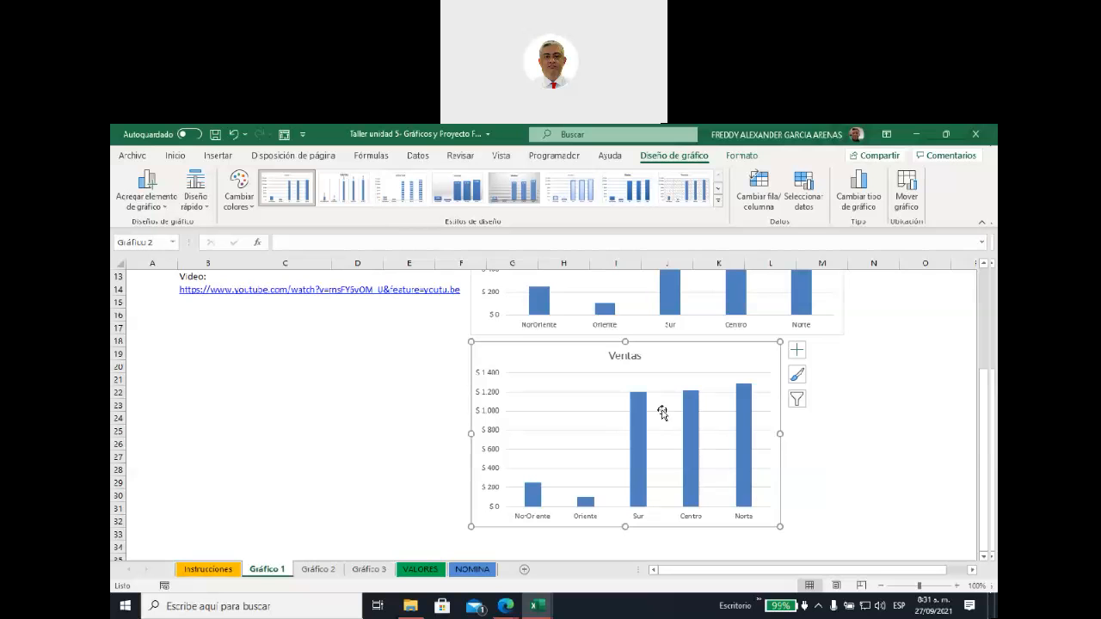
{"action": "left_click_drag", "start_coordinate": [573, 364], "coordinate": [236, 321]}
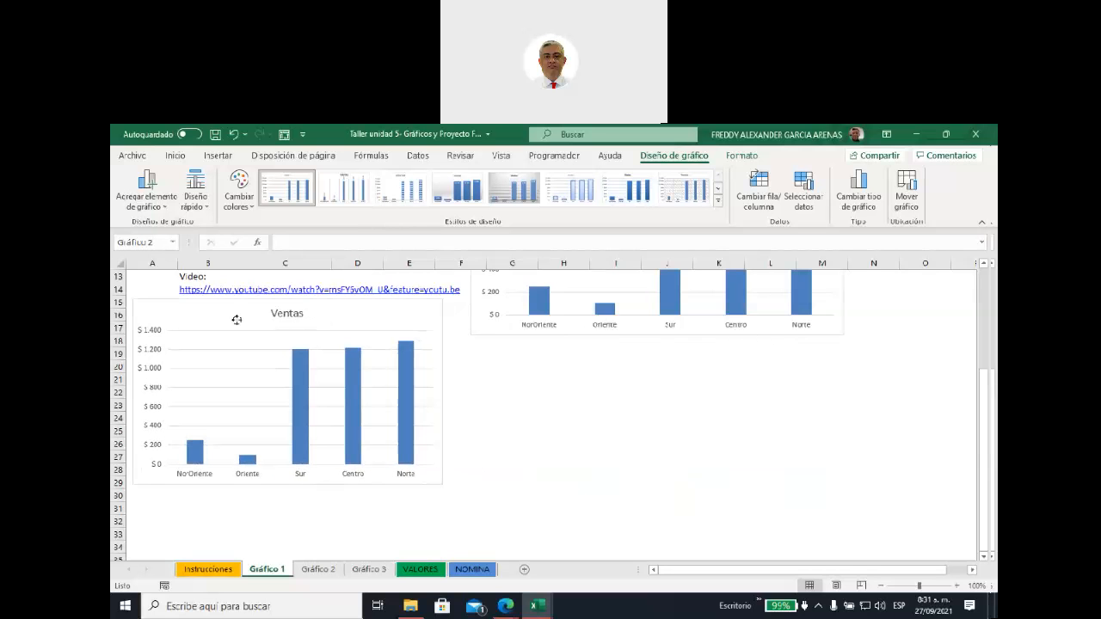
{"action": "left_click_drag", "start_coordinate": [441, 484], "coordinate": [527, 533]}
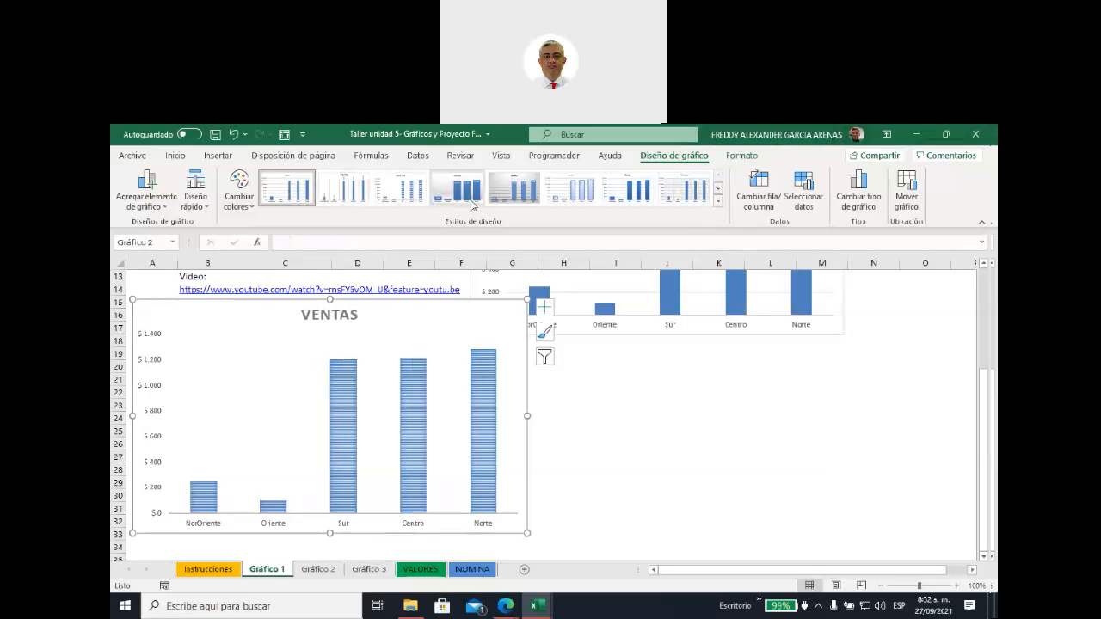
Apply the dark chart style with outlined blue columns to the new chart and lower it to row 19.
{"action": "left_click", "coordinate": [717, 200]}
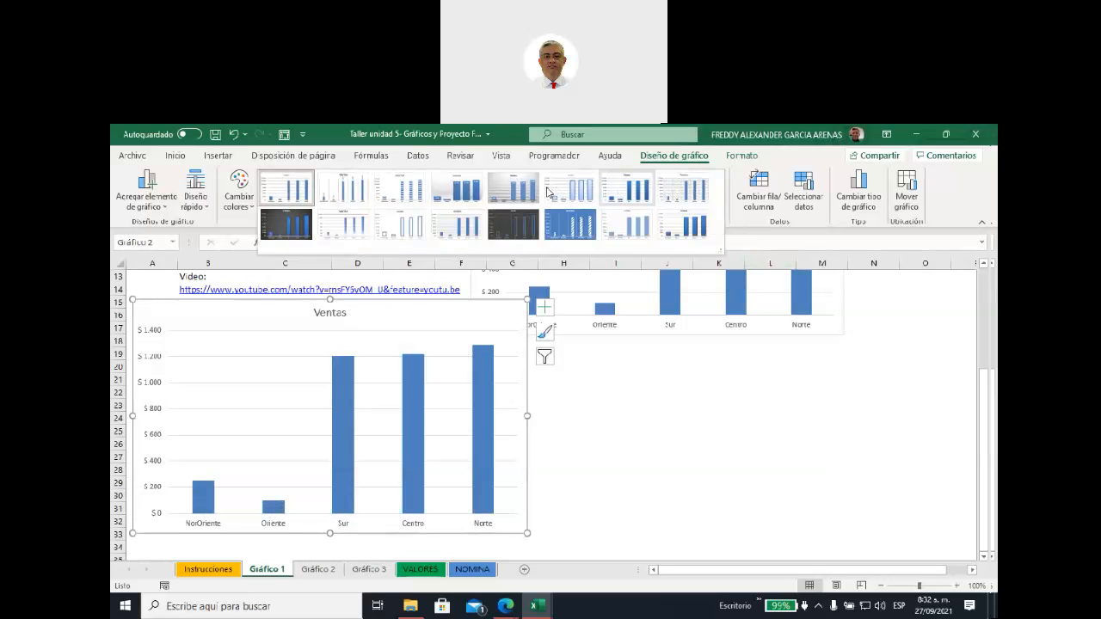
{"action": "left_click", "coordinate": [505, 221]}
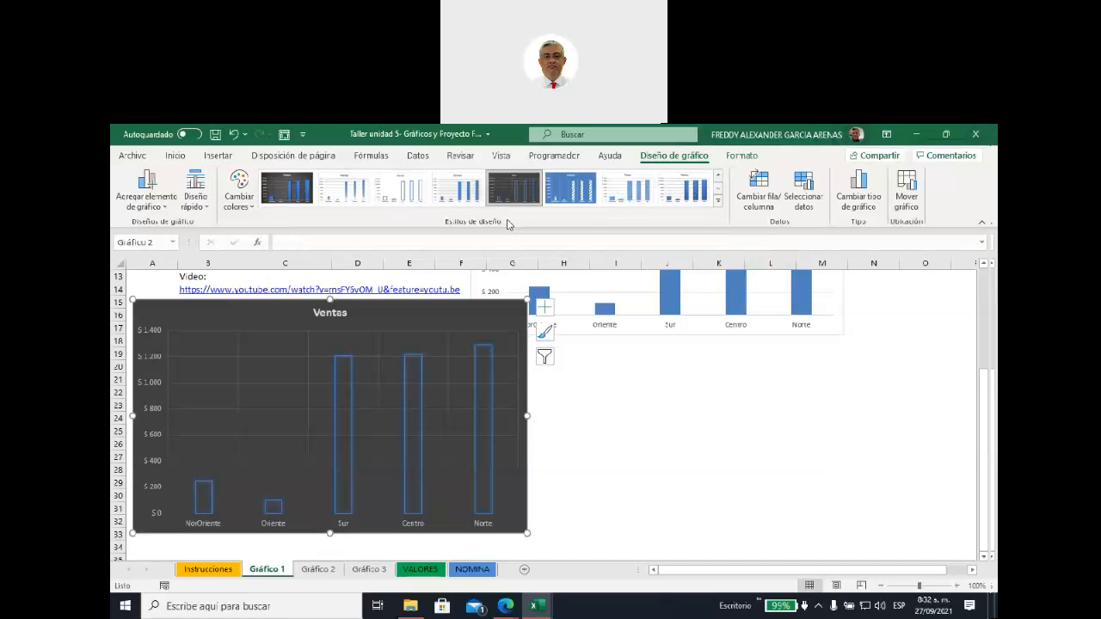
{"action": "left_click_drag", "start_coordinate": [279, 316], "coordinate": [281, 368]}
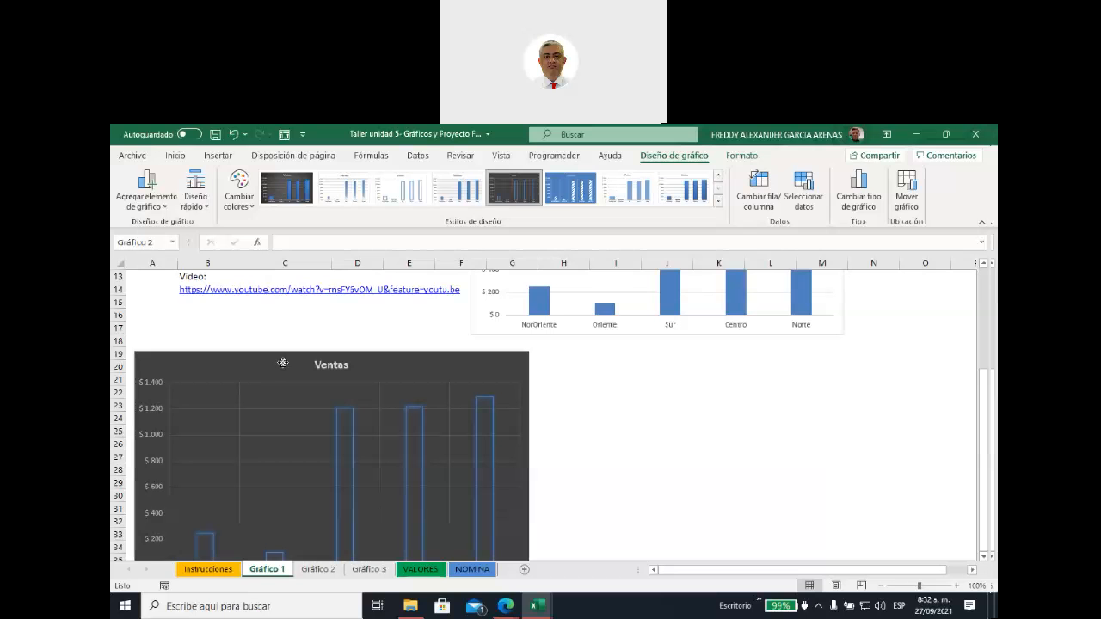
Move the first Ventas chart closer to the data table and enlarge it to span columns D to L.
{"action": "scroll", "coordinate": [647, 439], "scroll_direction": "up", "scroll_amount": 4}
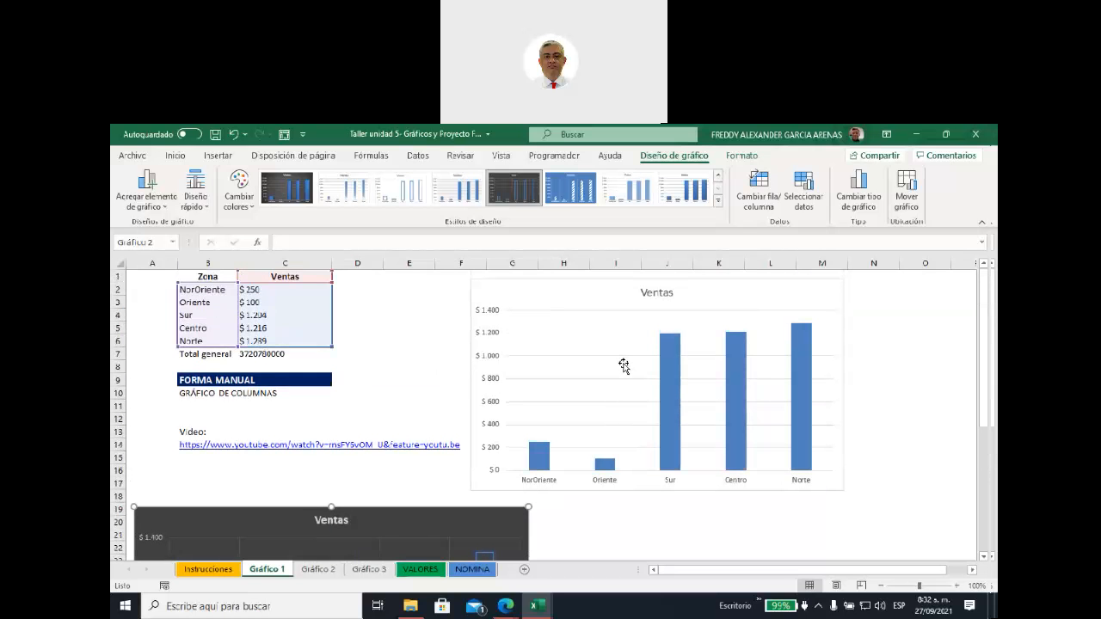
{"action": "left_click", "coordinate": [607, 295]}
{"action": "left_click_drag", "start_coordinate": [607, 296], "coordinate": [512, 294]}
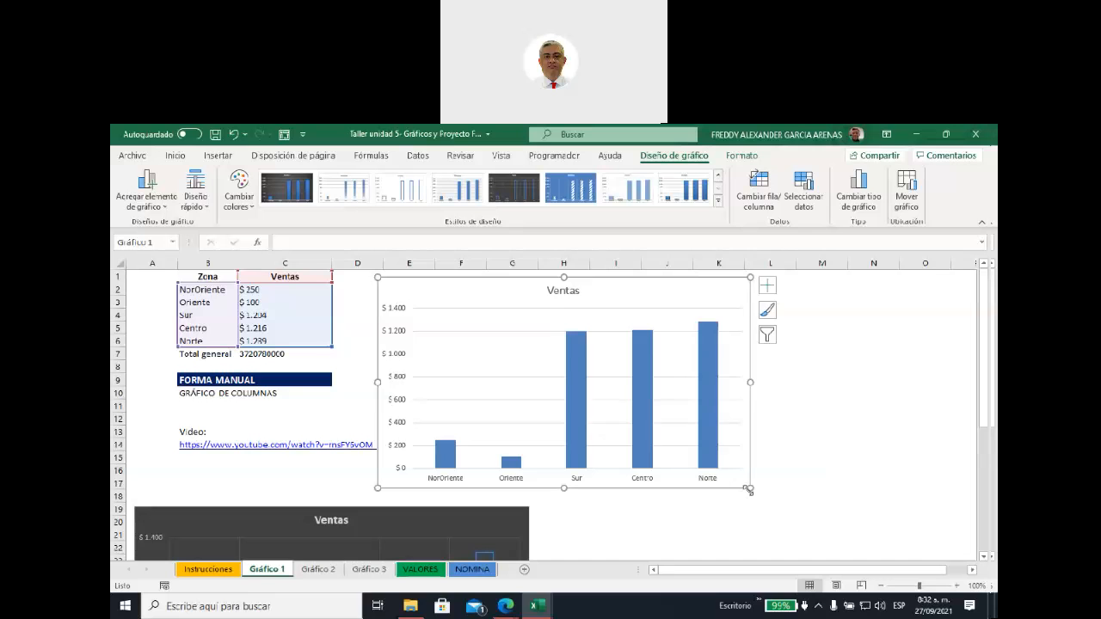
{"action": "left_click_drag", "start_coordinate": [750, 489], "coordinate": [837, 536]}
{"action": "left_click_drag", "start_coordinate": [536, 290], "coordinate": [486, 285]}
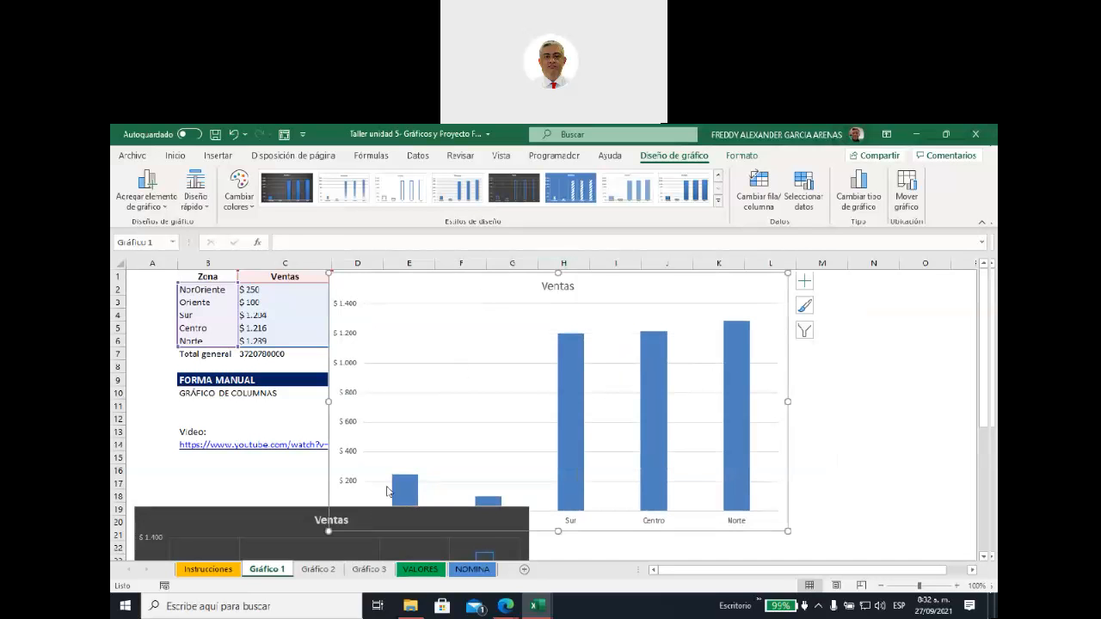
Move the dark Ventas chart further down so that it clears the first chart.
{"action": "scroll", "coordinate": [290, 497], "scroll_direction": "down", "scroll_amount": 4}
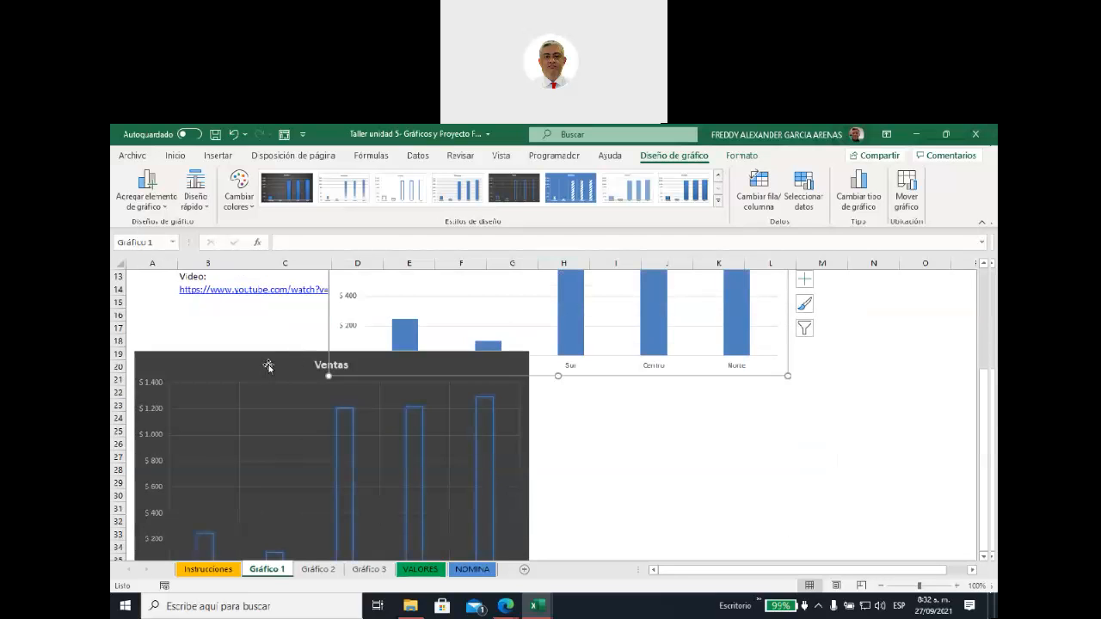
{"action": "left_click_drag", "start_coordinate": [265, 364], "coordinate": [258, 537]}
{"action": "scroll", "coordinate": [499, 489], "scroll_direction": "up", "scroll_amount": 4}
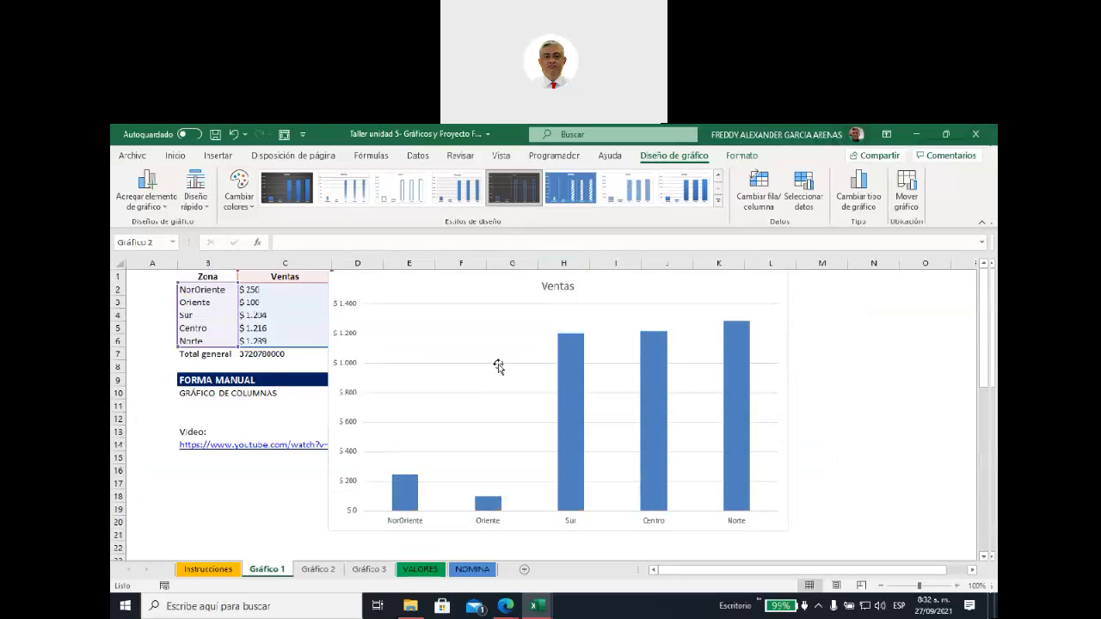
Shift the first Ventas chart over the Zona and Ventas table and enlarge it to span columns B to J.
{"action": "left_click_drag", "start_coordinate": [457, 281], "coordinate": [298, 278]}
{"action": "left_click_drag", "start_coordinate": [628, 531], "coordinate": [680, 550]}
{"action": "left_click_drag", "start_coordinate": [682, 551], "coordinate": [682, 552]}
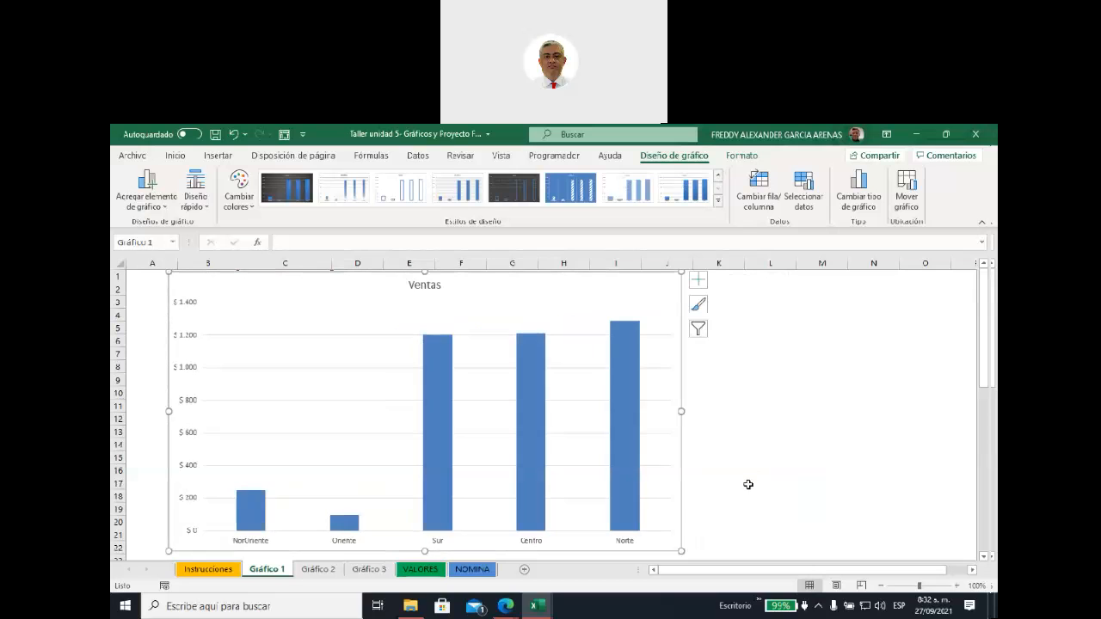
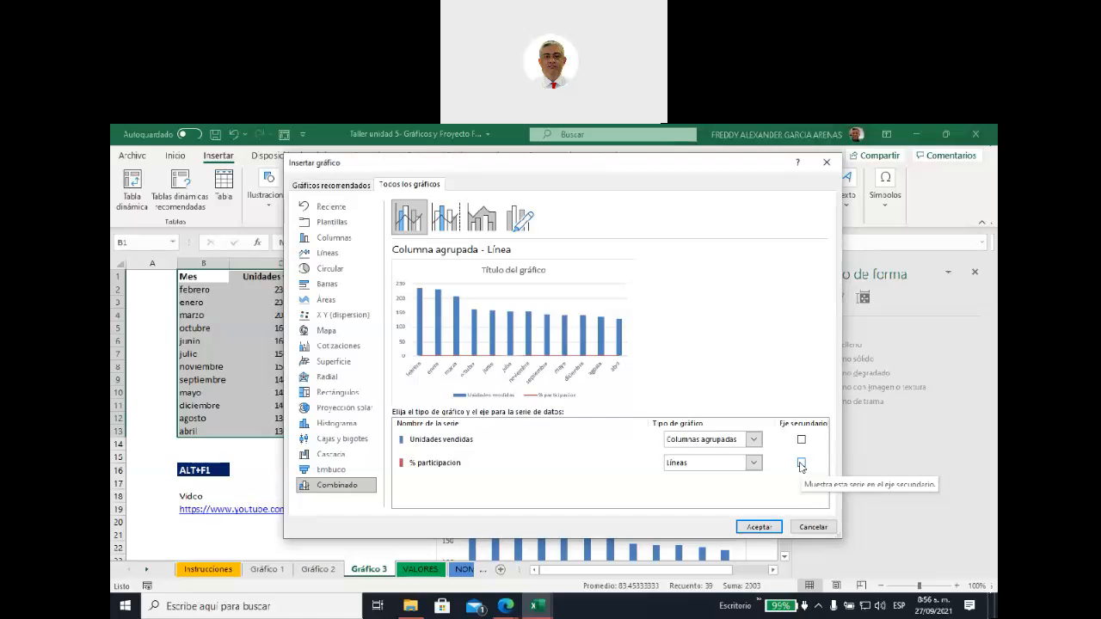
Insert a combined chart on Gráfico 3 with % participacion as a line on the secondary axis, and move it over the data table.
{"action": "left_click", "coordinate": [801, 464]}
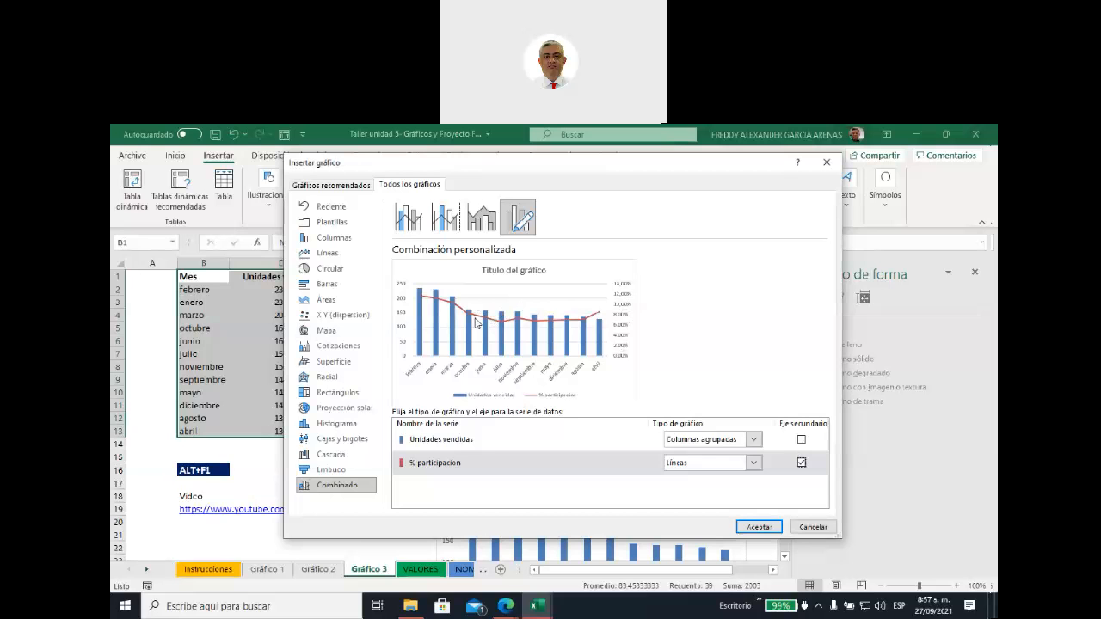
{"action": "left_click", "coordinate": [756, 527]}
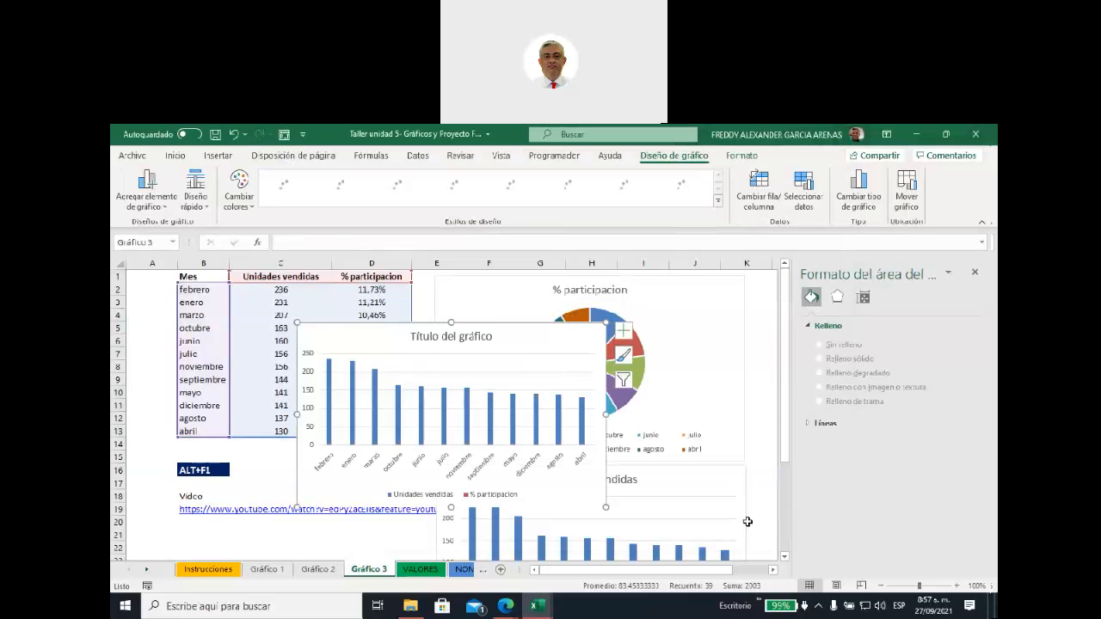
{"action": "left_click_drag", "start_coordinate": [440, 305], "coordinate": [386, 274]}
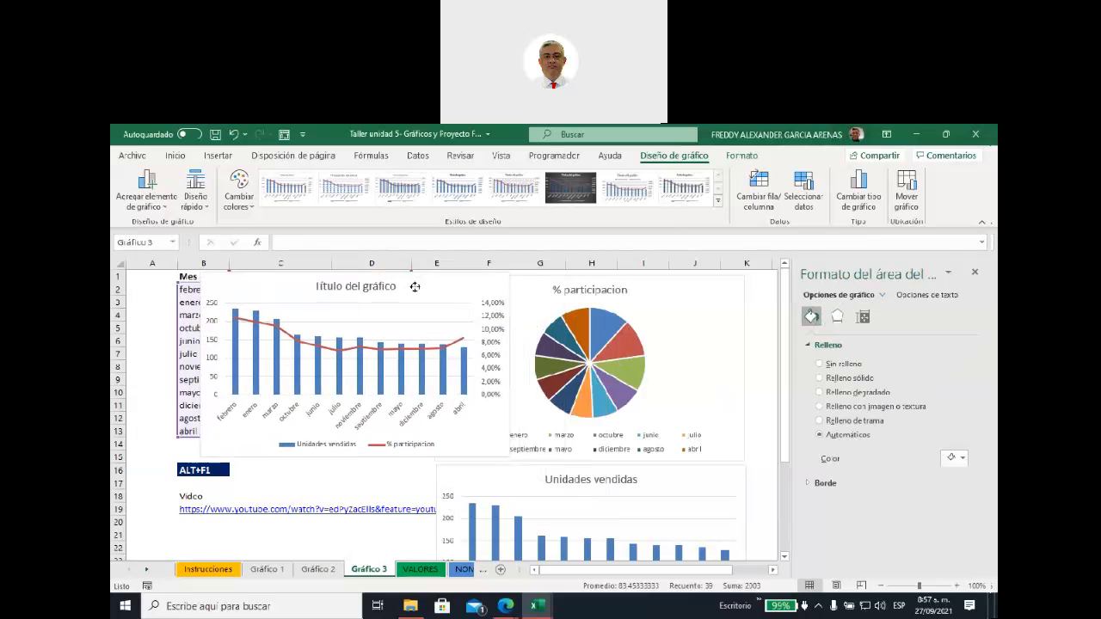
Enlarge the combined chart to span columns B to J and move it below the data table to row 17.
{"action": "left_click_drag", "start_coordinate": [663, 506], "coordinate": [711, 550]}
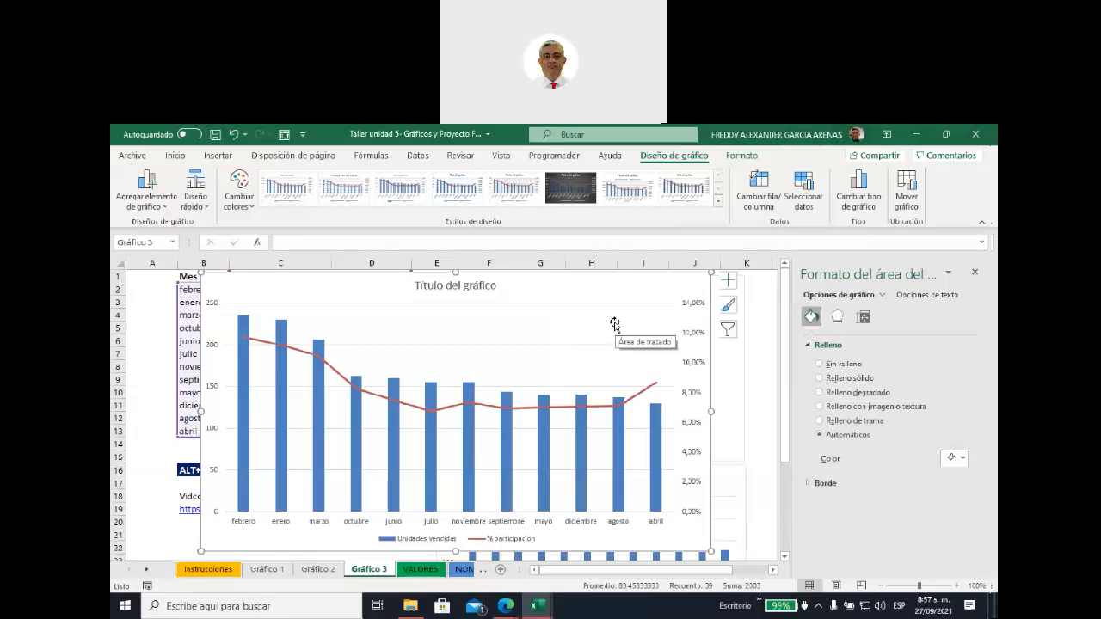
{"action": "mouse_move", "coordinate": [244, 346]}
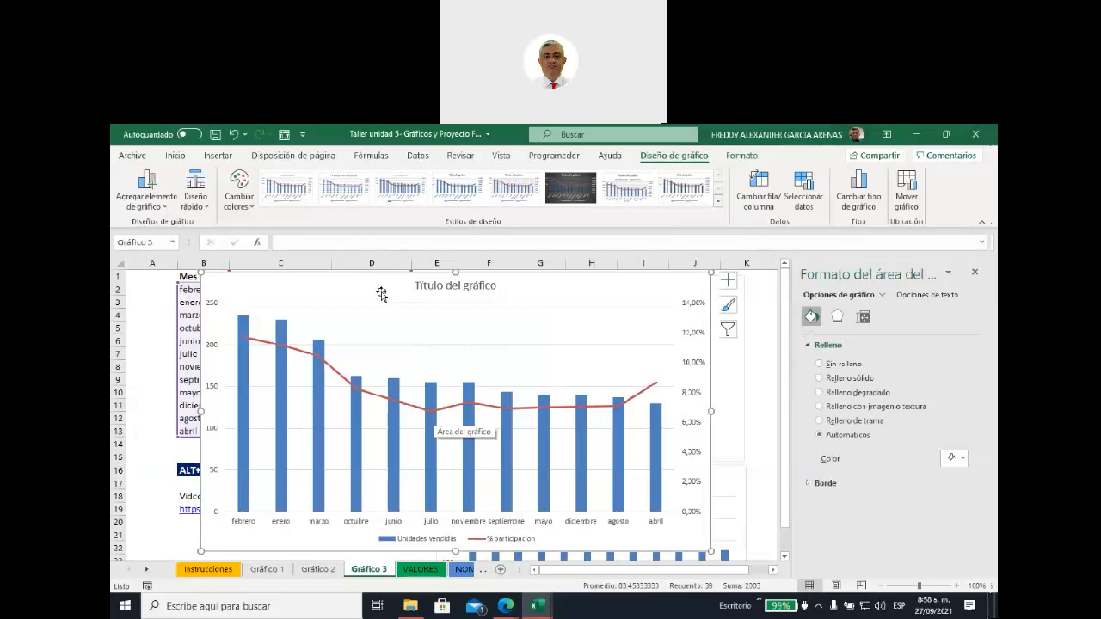
{"action": "scroll", "coordinate": [576, 399], "scroll_direction": "down", "scroll_amount": 1}
{"action": "scroll", "coordinate": [576, 398], "scroll_direction": "up", "scroll_amount": 1}
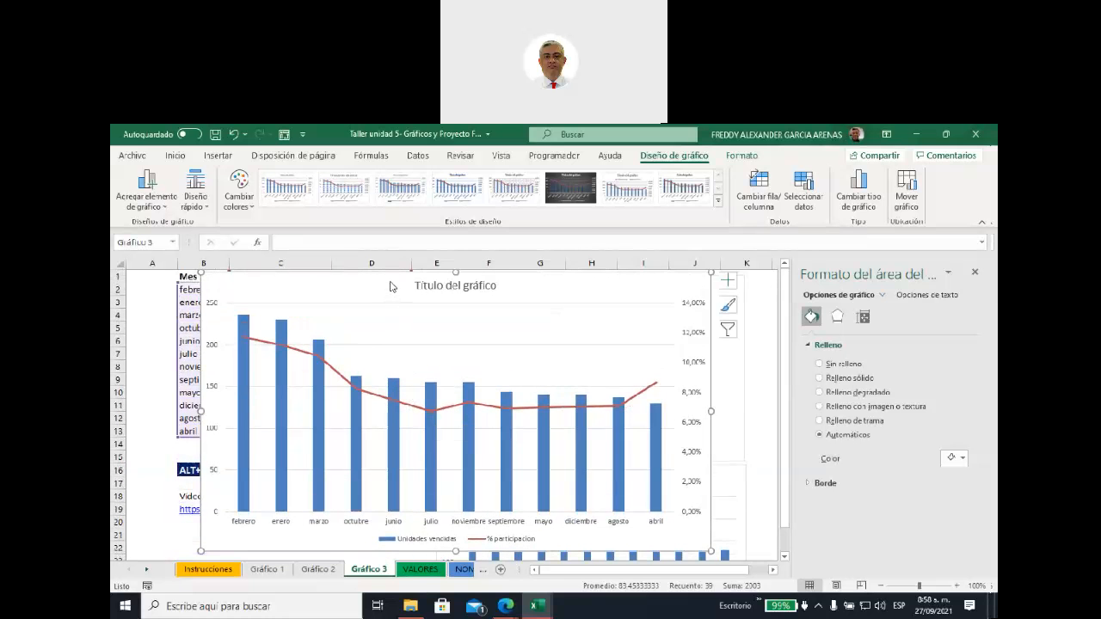
{"action": "left_click", "coordinate": [750, 375]}
{"action": "left_click", "coordinate": [667, 284]}
{"action": "left_click_drag", "start_coordinate": [667, 284], "coordinate": [637, 486]}
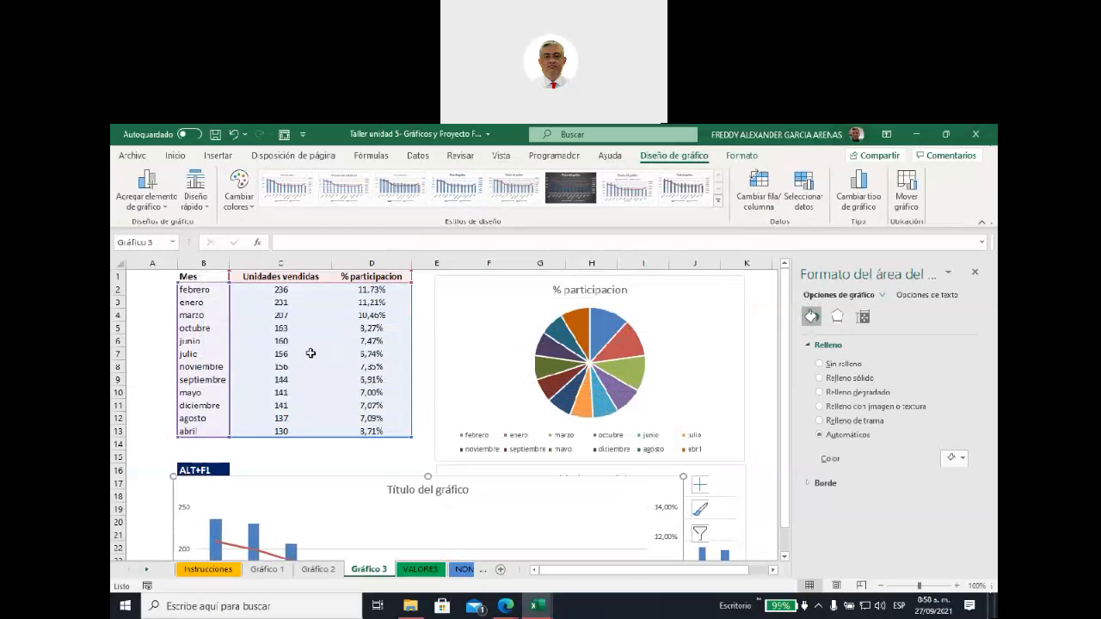
Open the custom sort settings for the Mes, Unidades vendidas and % participacion table, B1:D13.
{"action": "left_click", "coordinate": [196, 289]}
{"action": "key", "text": "shift+Right"}
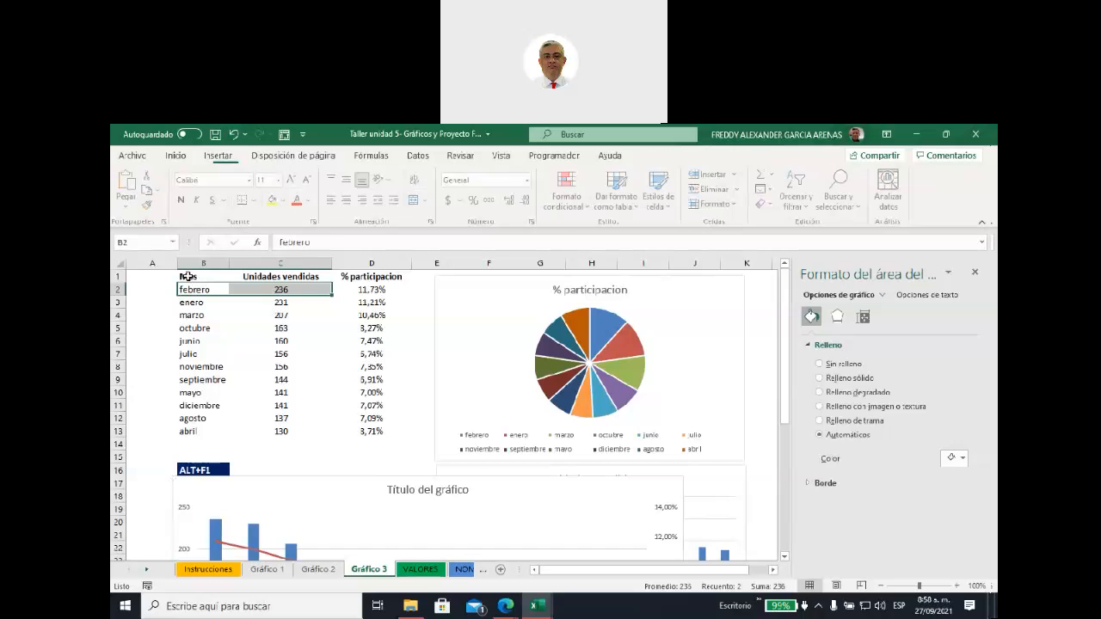
{"action": "left_click_drag", "start_coordinate": [187, 276], "coordinate": [353, 431]}
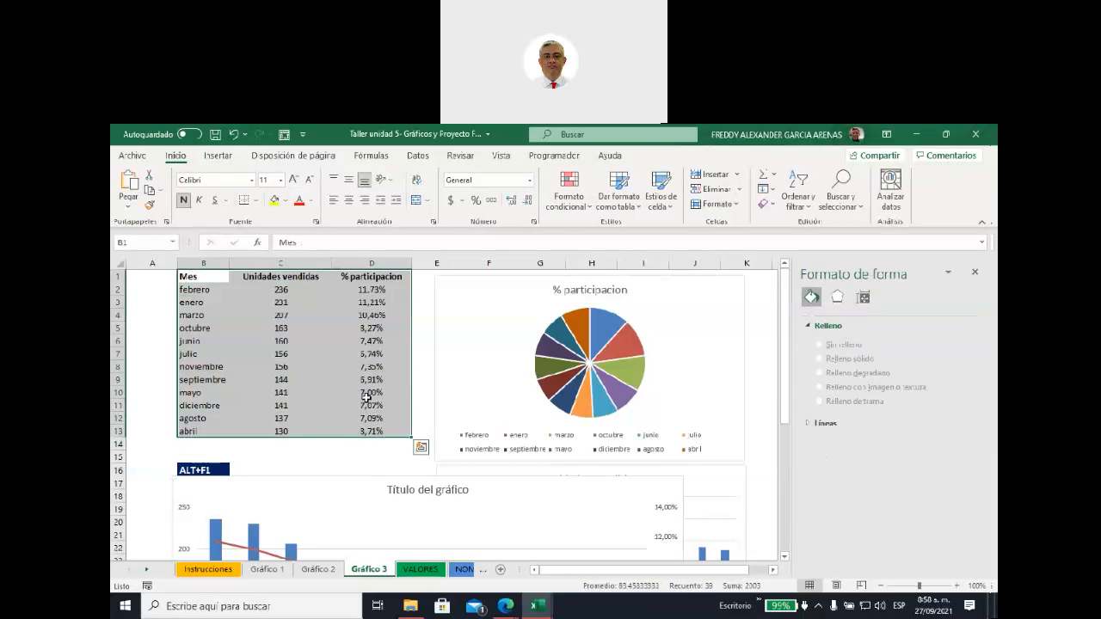
{"action": "left_click", "coordinate": [811, 208]}
{"action": "left_click", "coordinate": [817, 260]}
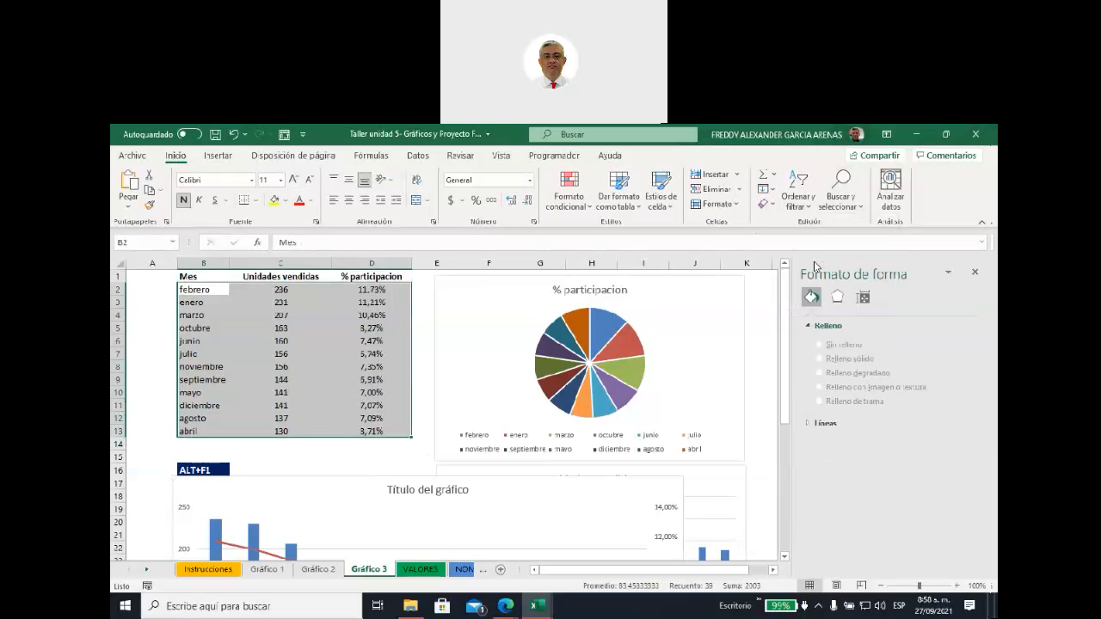
{"action": "left_click_drag", "start_coordinate": [448, 261], "coordinate": [575, 250]}
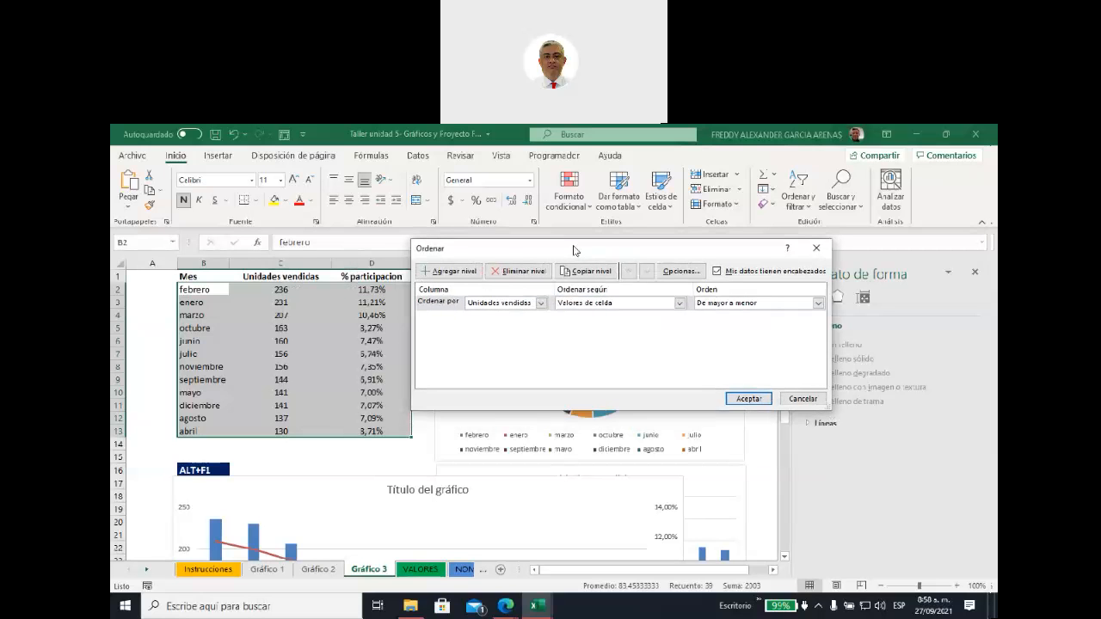
Sort the table by Mes in calendar order, using the custom list enero, febrero, marzo, abril, mayo.
{"action": "left_click", "coordinate": [540, 302]}
{"action": "left_click", "coordinate": [515, 315]}
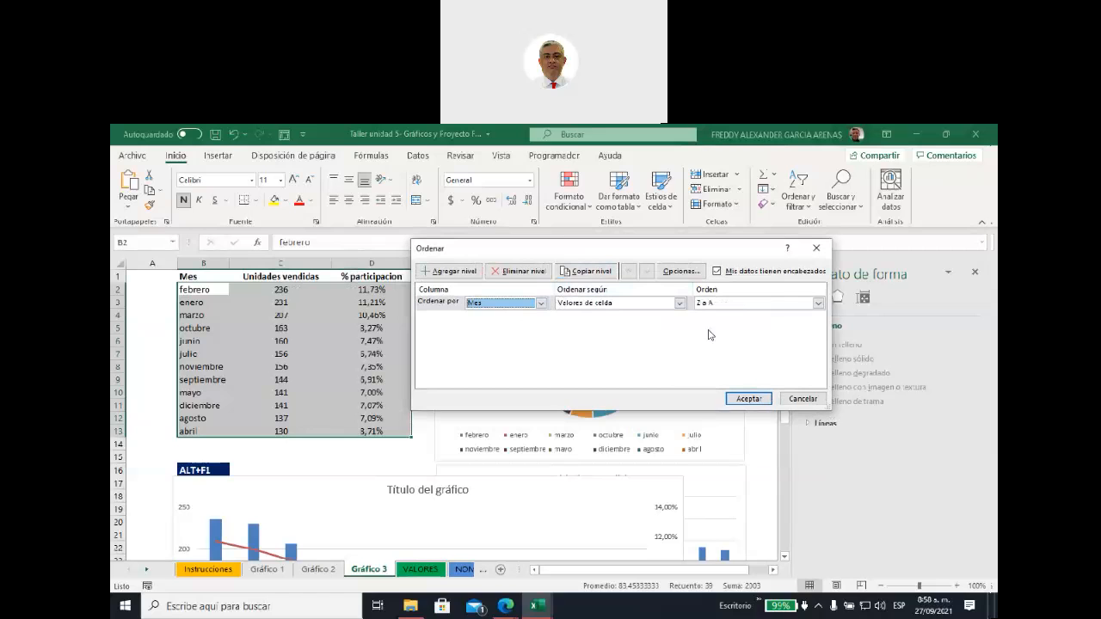
{"action": "left_click", "coordinate": [817, 304]}
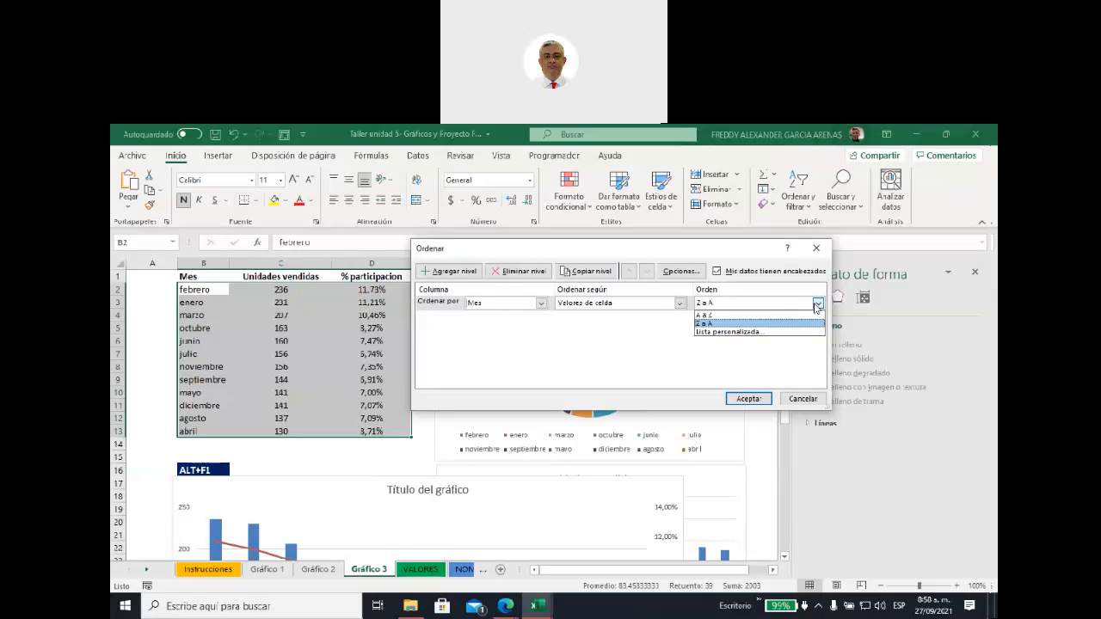
{"action": "left_click", "coordinate": [723, 334]}
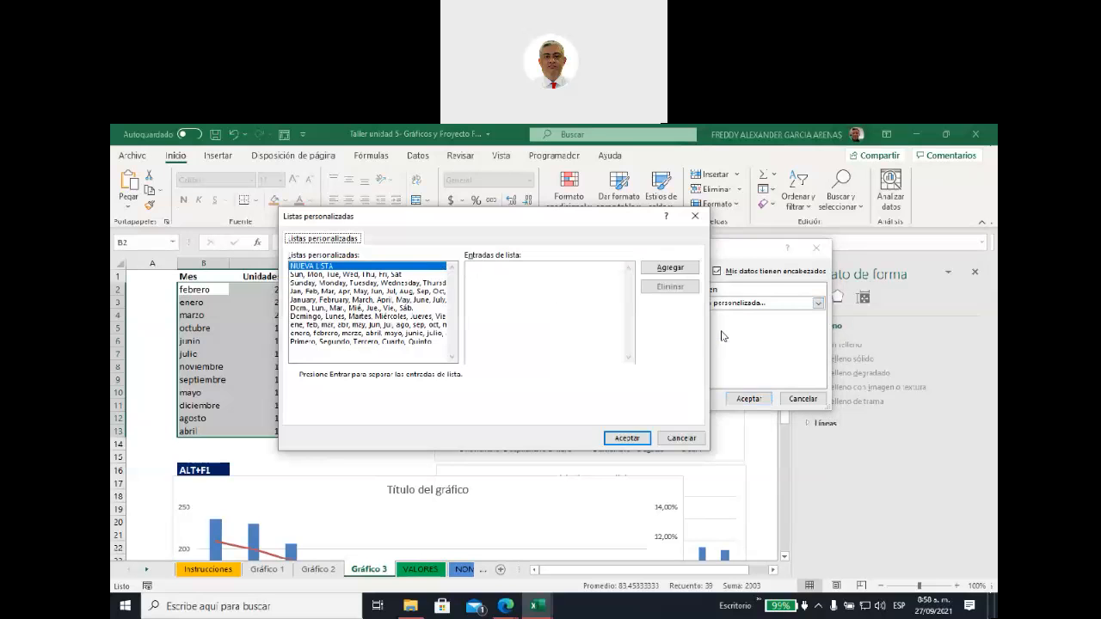
{"action": "left_click_drag", "start_coordinate": [438, 226], "coordinate": [572, 228]}
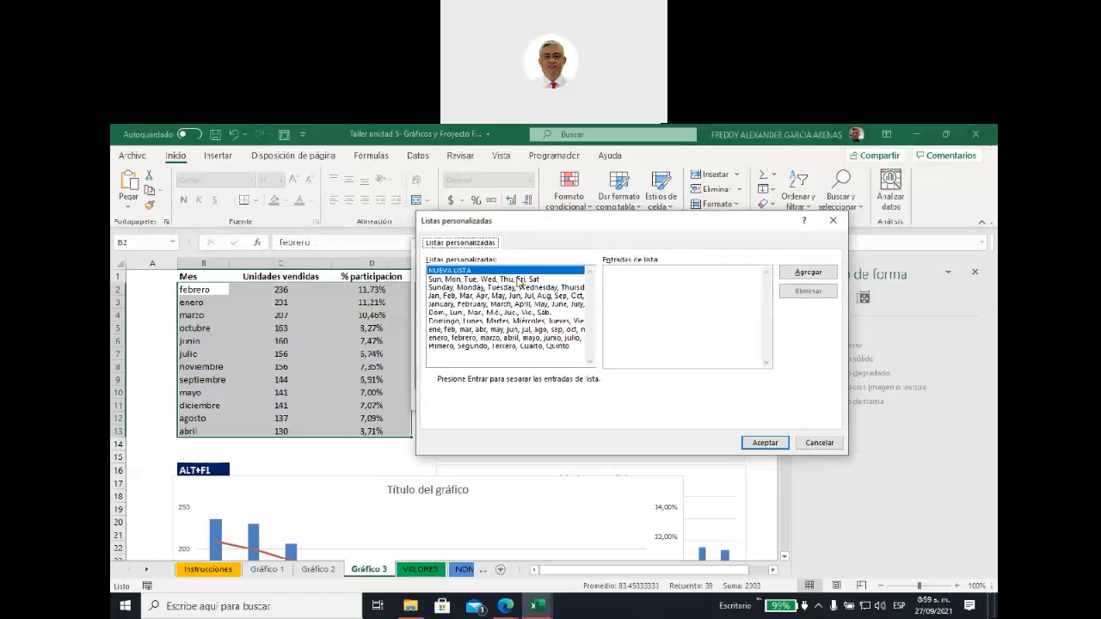
{"action": "left_click", "coordinate": [487, 339]}
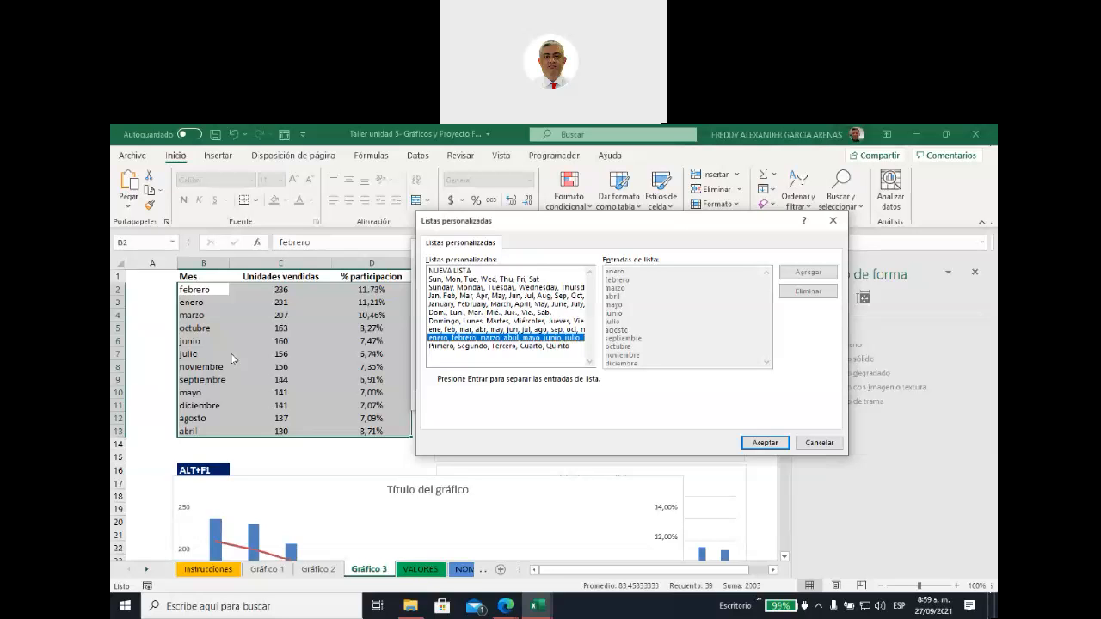
{"action": "left_click", "coordinate": [765, 443]}
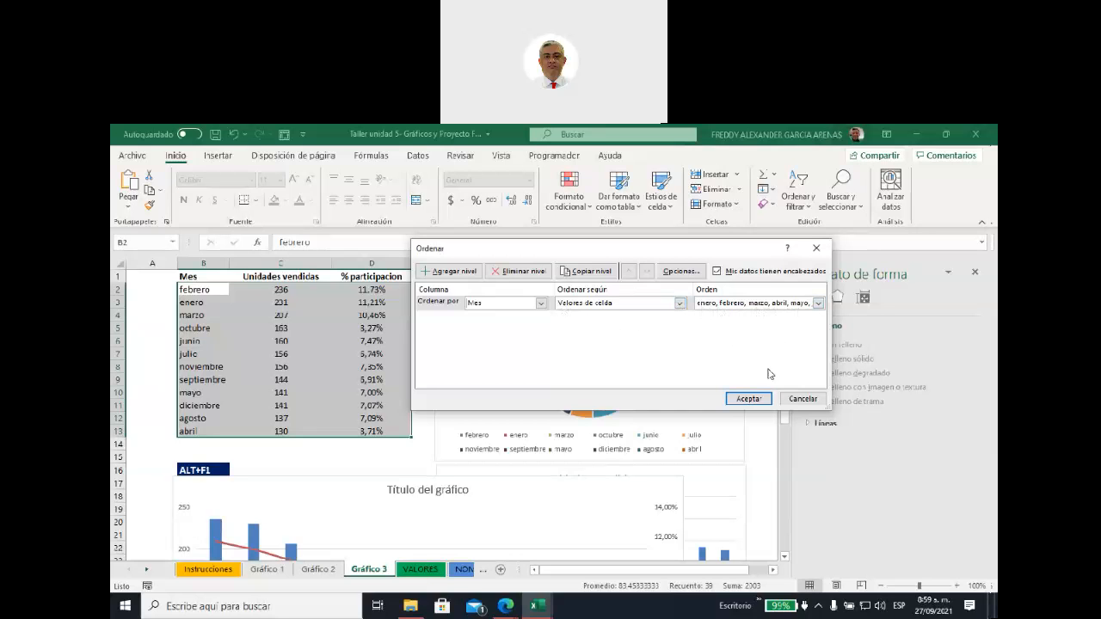
{"action": "left_click", "coordinate": [749, 400]}
Move the combined chart further down to about row 29, off the video link and the Unidades vendidas columns.
{"action": "left_click_drag", "start_coordinate": [784, 368], "coordinate": [786, 443]}
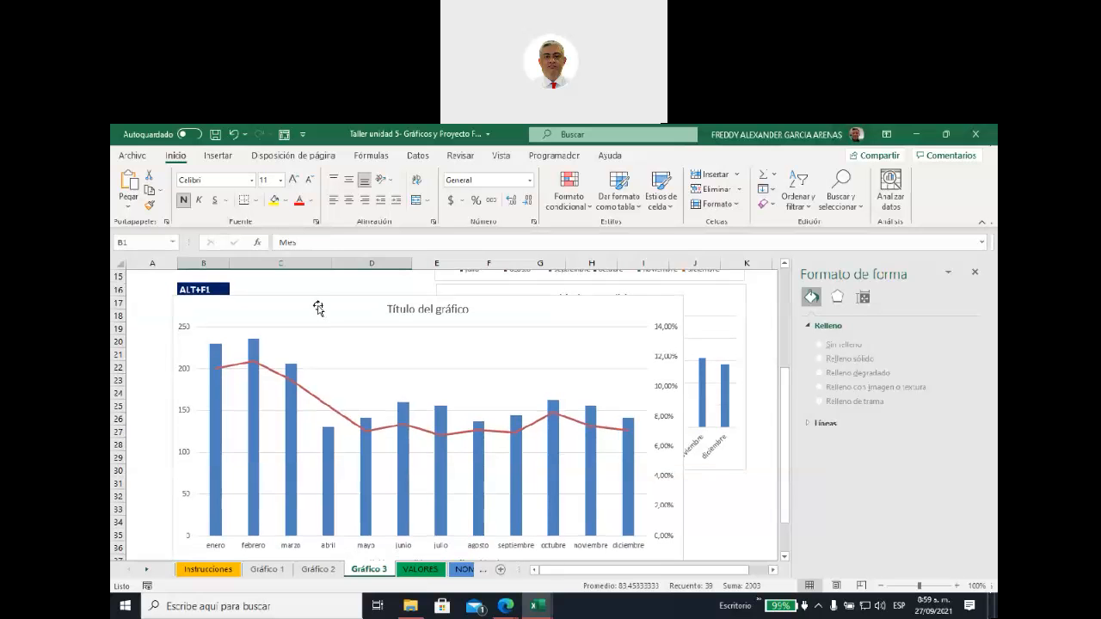
{"action": "left_click_drag", "start_coordinate": [592, 313], "coordinate": [614, 287]}
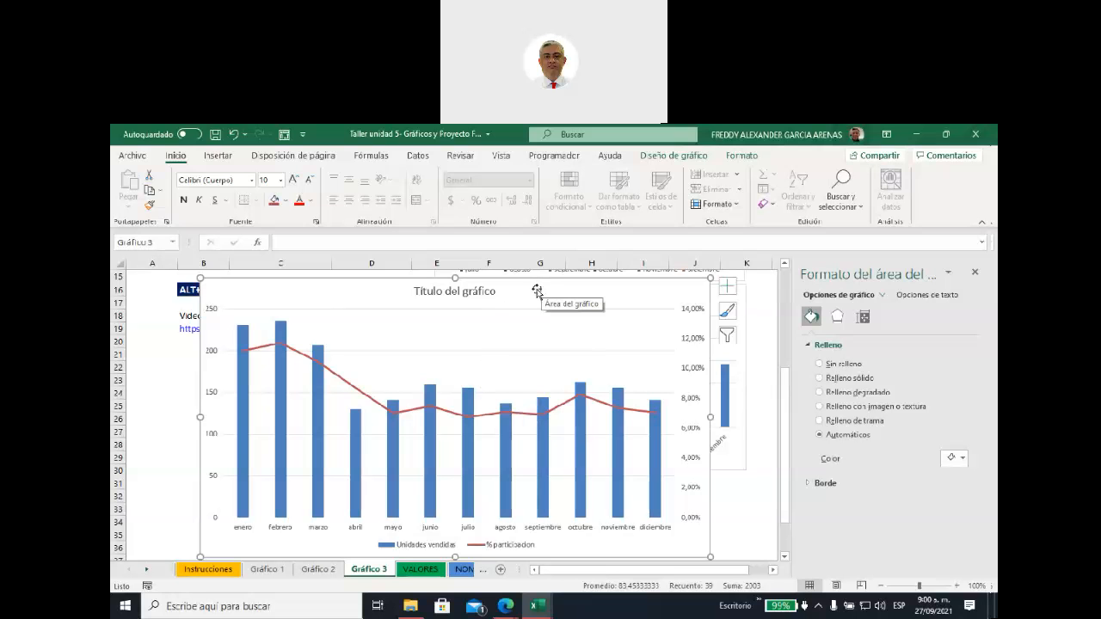
{"action": "scroll", "coordinate": [786, 400], "scroll_direction": "up", "scroll_amount": 2}
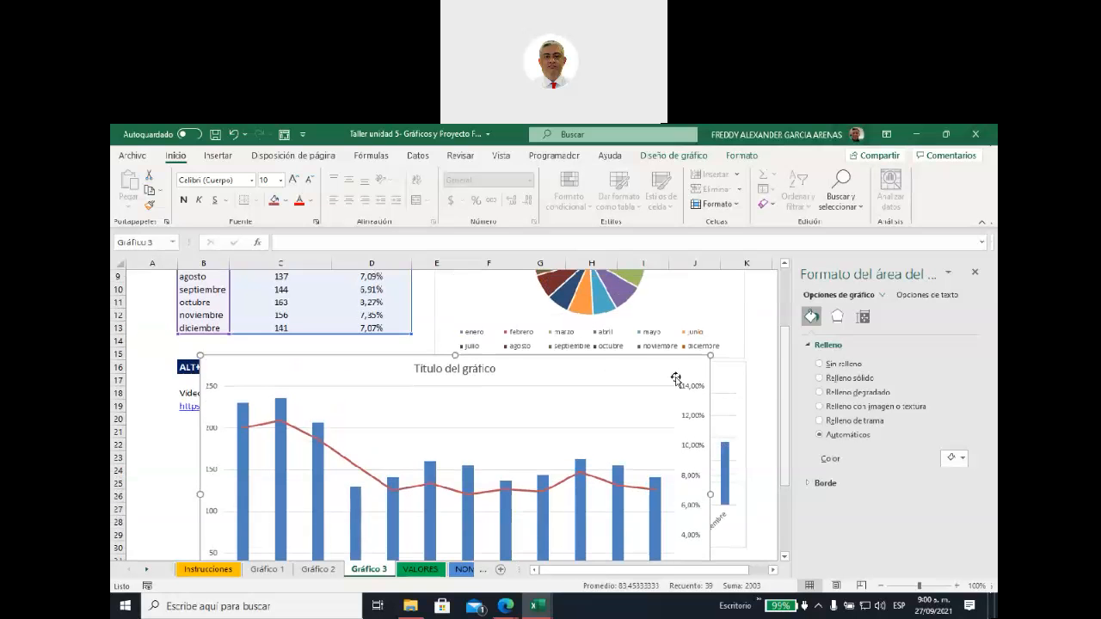
{"action": "left_click_drag", "start_coordinate": [563, 373], "coordinate": [514, 549]}
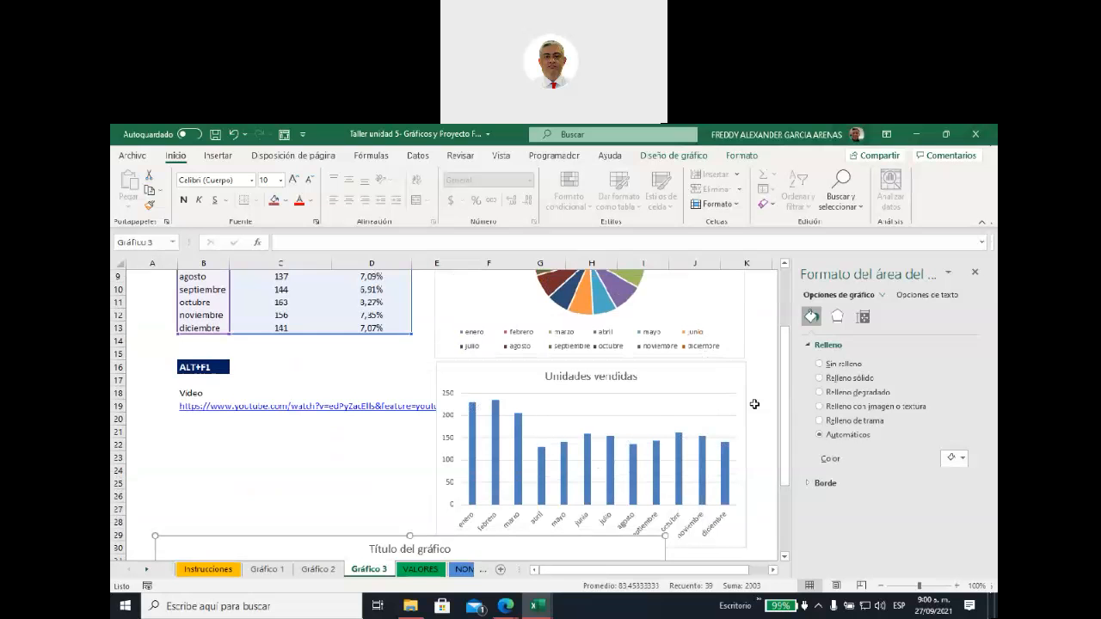
{"action": "scroll", "coordinate": [786, 380], "scroll_direction": "down", "scroll_amount": 1}
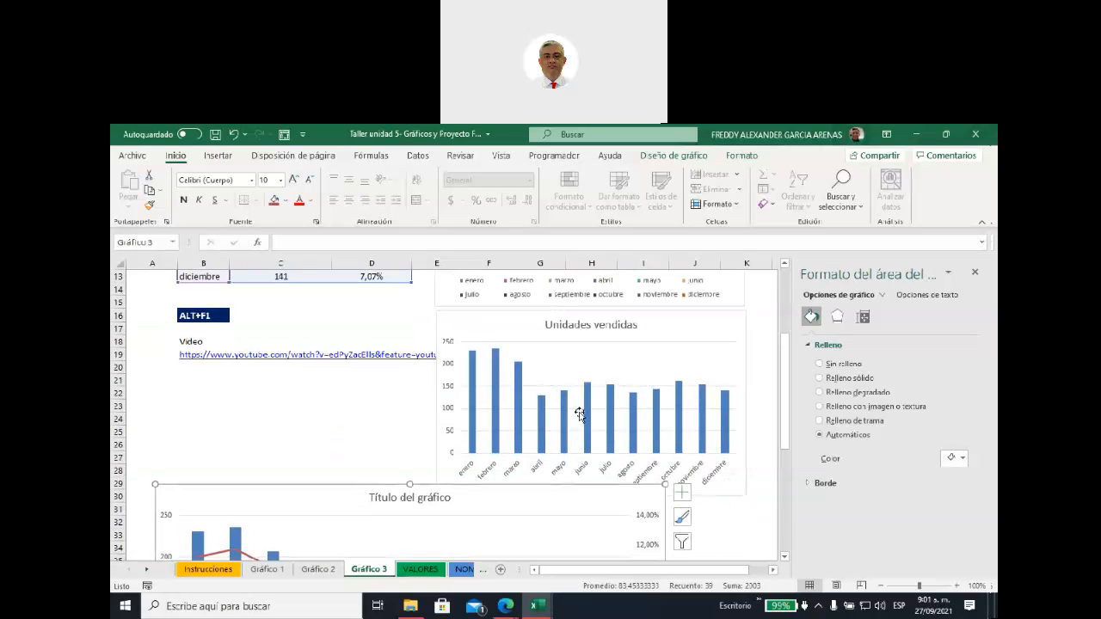
{"action": "scroll", "coordinate": [635, 389], "scroll_direction": "up", "scroll_amount": 4}
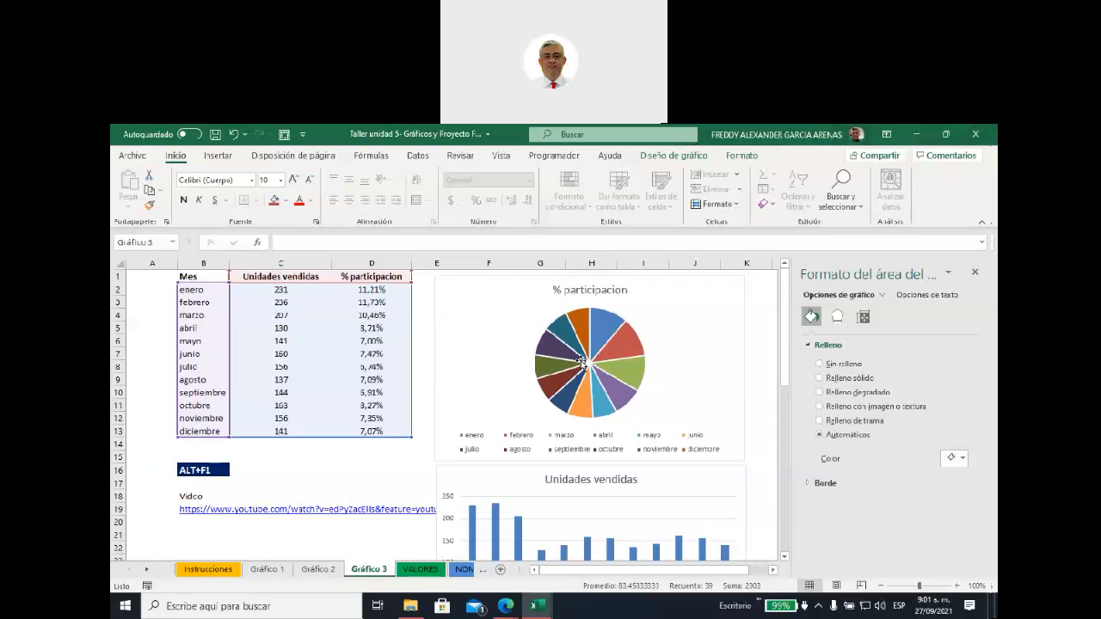
{"action": "scroll", "coordinate": [561, 383], "scroll_direction": "down", "scroll_amount": 3}
{"action": "scroll", "coordinate": [560, 383], "scroll_direction": "down", "scroll_amount": 4}
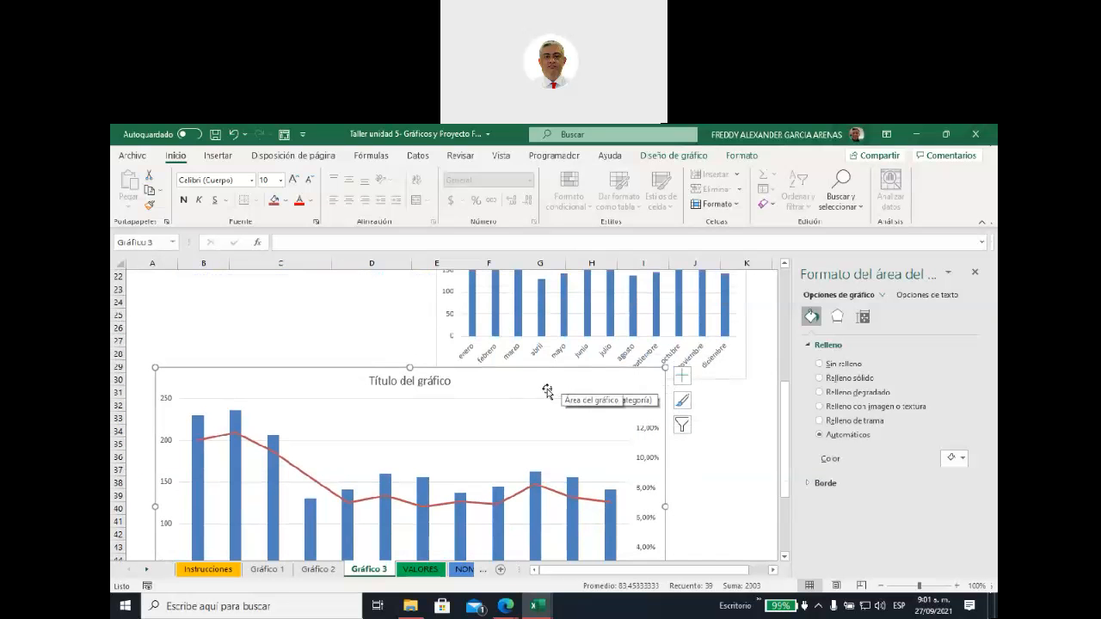
{"action": "scroll", "coordinate": [560, 383], "scroll_direction": "up", "scroll_amount": 7}
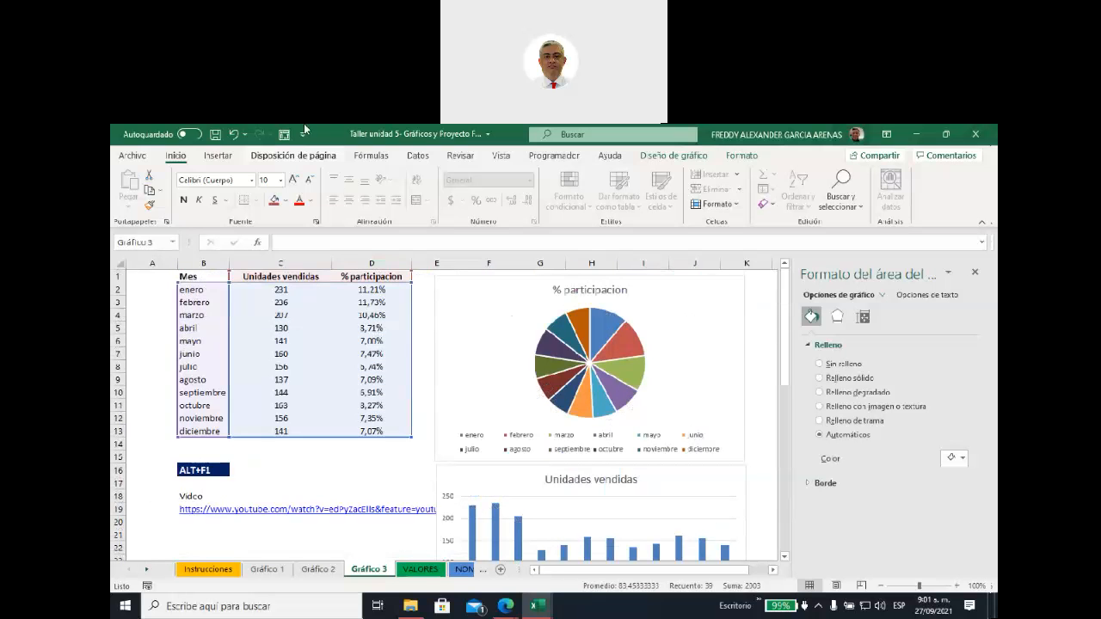
Examine the Columnas, Líneas, Circular and Barras chart types available for the combined chart, without applying any of them.
{"action": "left_click", "coordinate": [219, 159]}
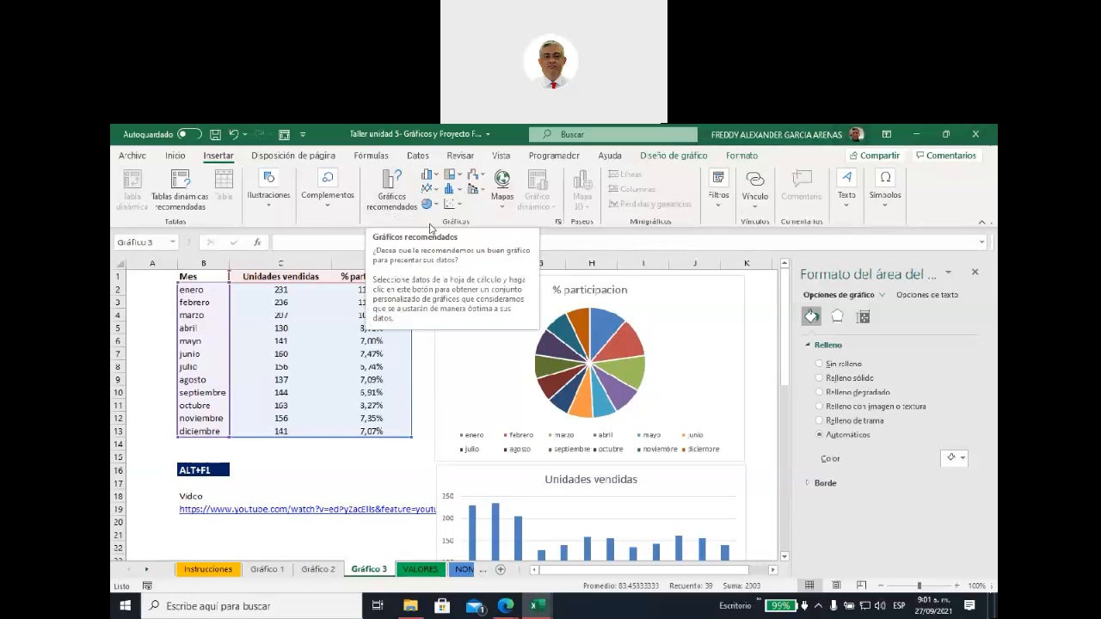
{"action": "left_click", "coordinate": [559, 226]}
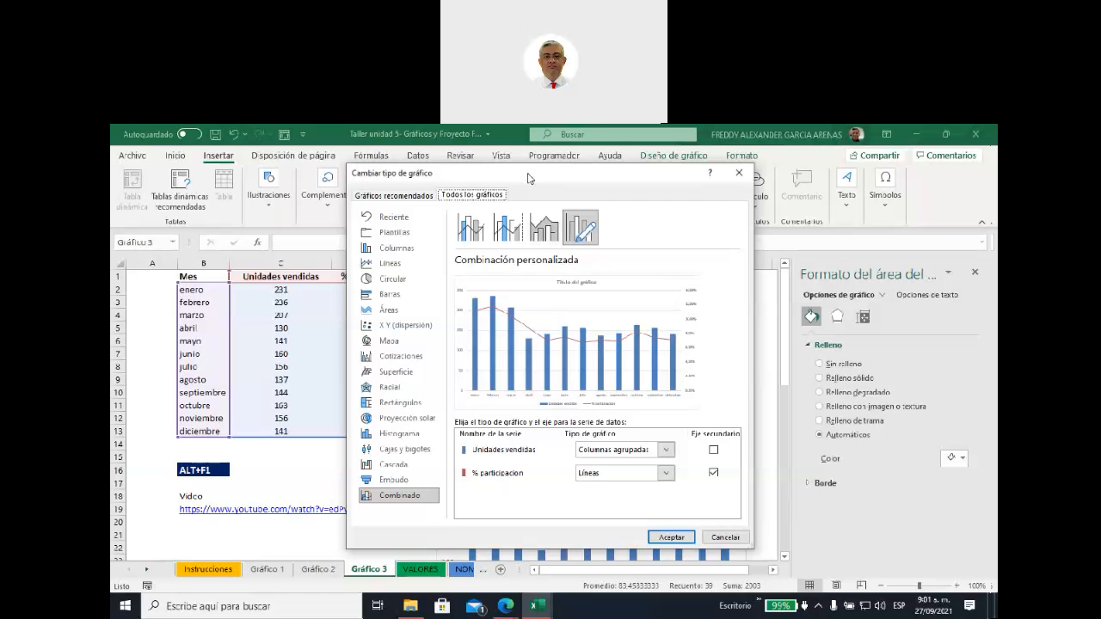
{"action": "left_click_drag", "start_coordinate": [526, 174], "coordinate": [530, 177]}
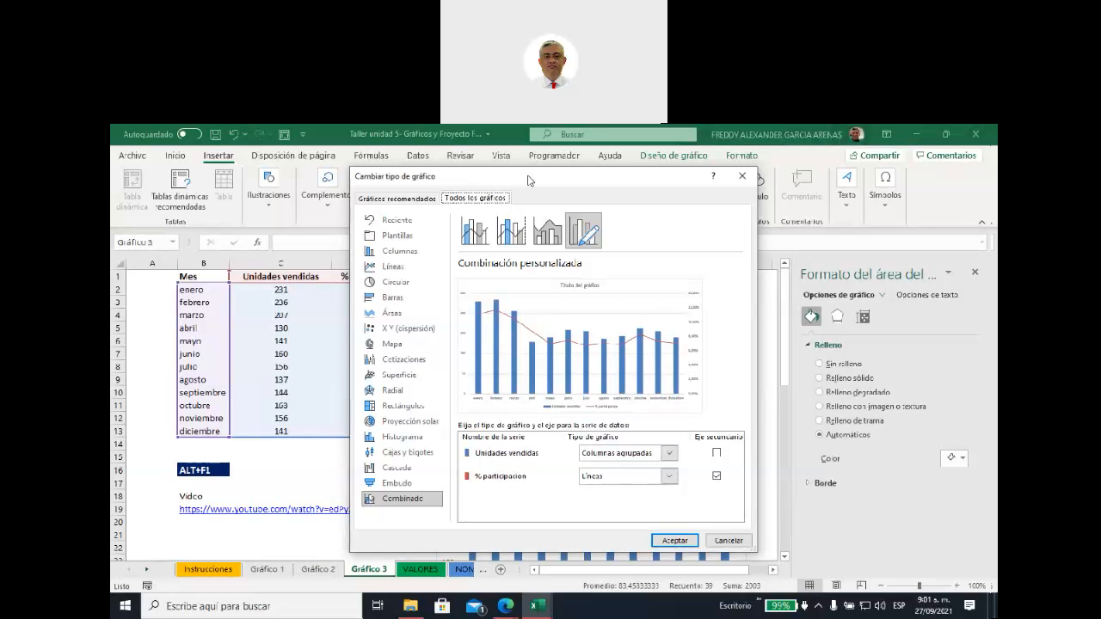
{"action": "left_click", "coordinate": [395, 253]}
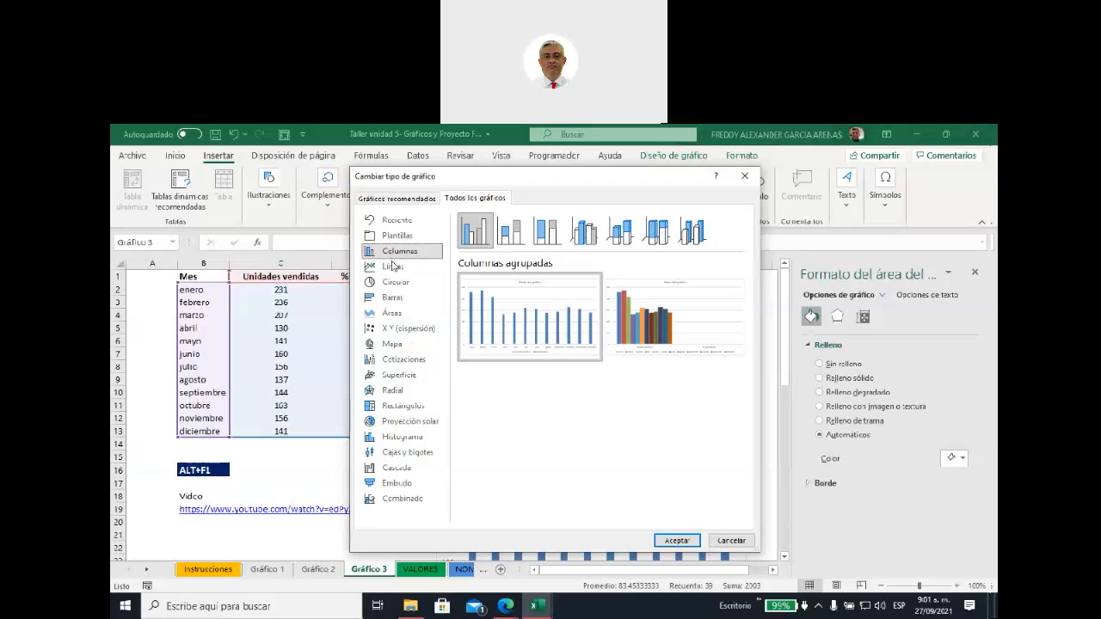
{"action": "left_click", "coordinate": [398, 267]}
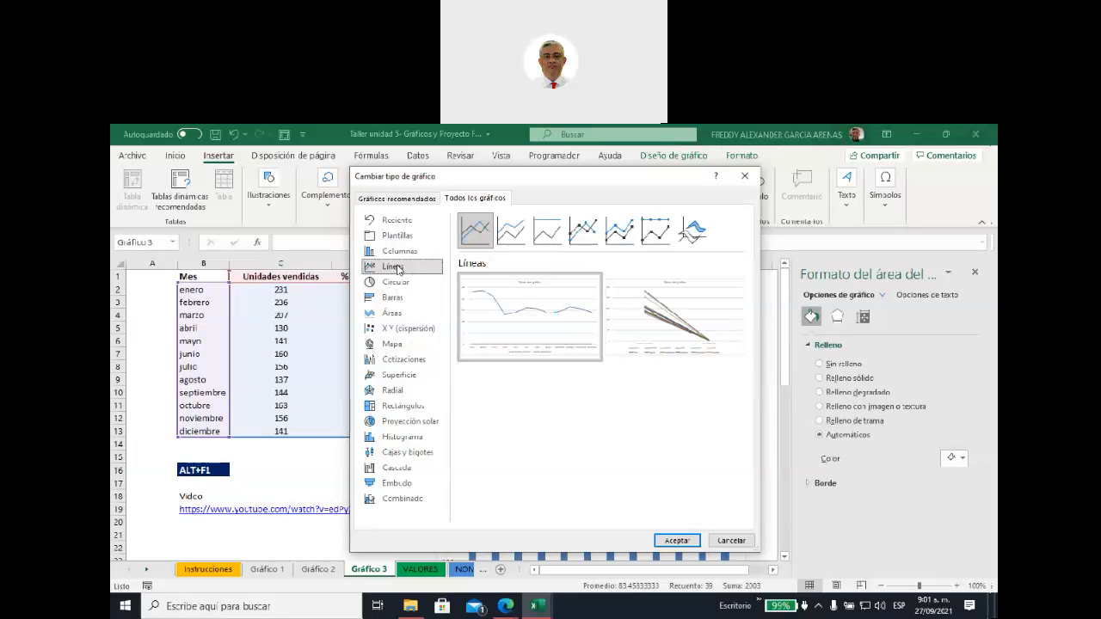
{"action": "left_click", "coordinate": [578, 229]}
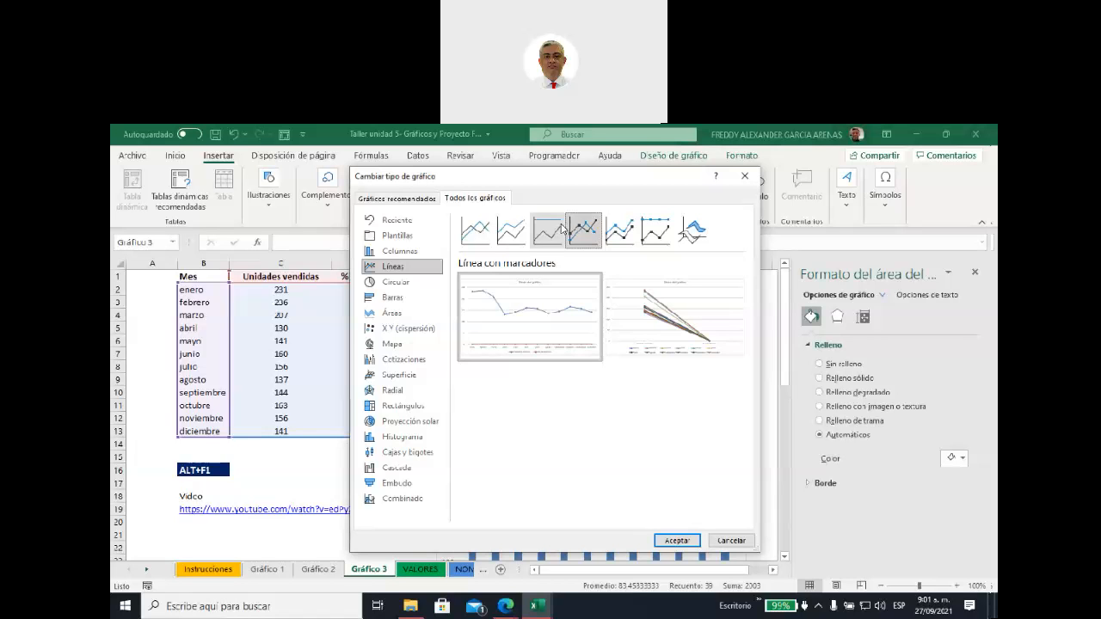
{"action": "left_click", "coordinate": [392, 289]}
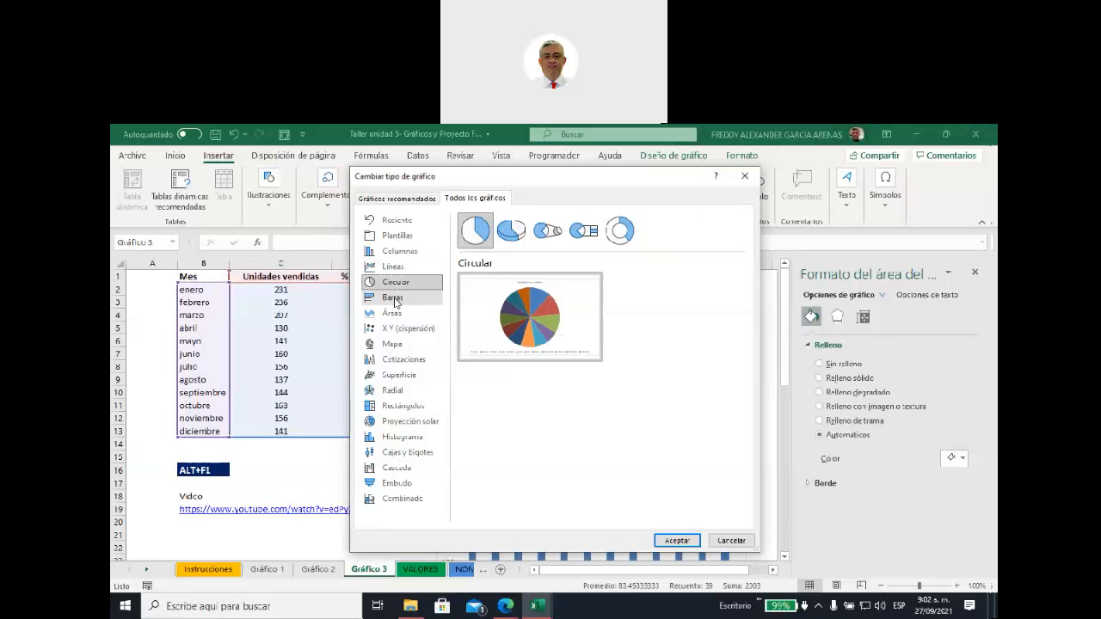
{"action": "left_click", "coordinate": [394, 299]}
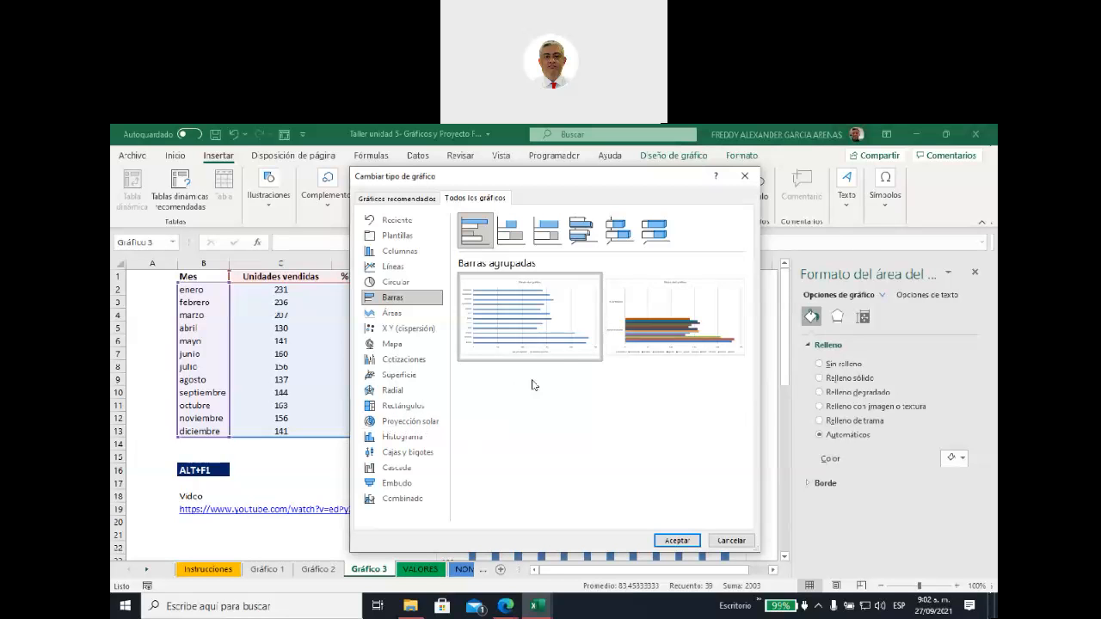
{"action": "left_click", "coordinate": [747, 177]}
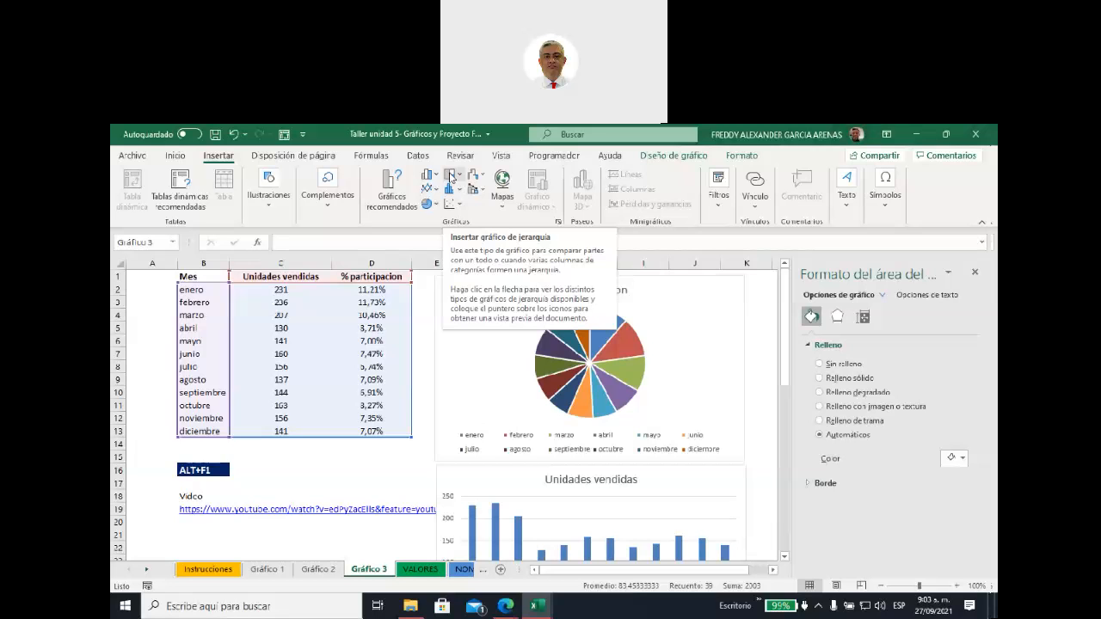
{"action": "scroll", "coordinate": [396, 365], "scroll_direction": "down", "scroll_amount": 2}
{"action": "scroll", "coordinate": [396, 365], "scroll_direction": "down", "scroll_amount": 1}
{"action": "scroll", "coordinate": [394, 365], "scroll_direction": "up", "scroll_amount": 3}
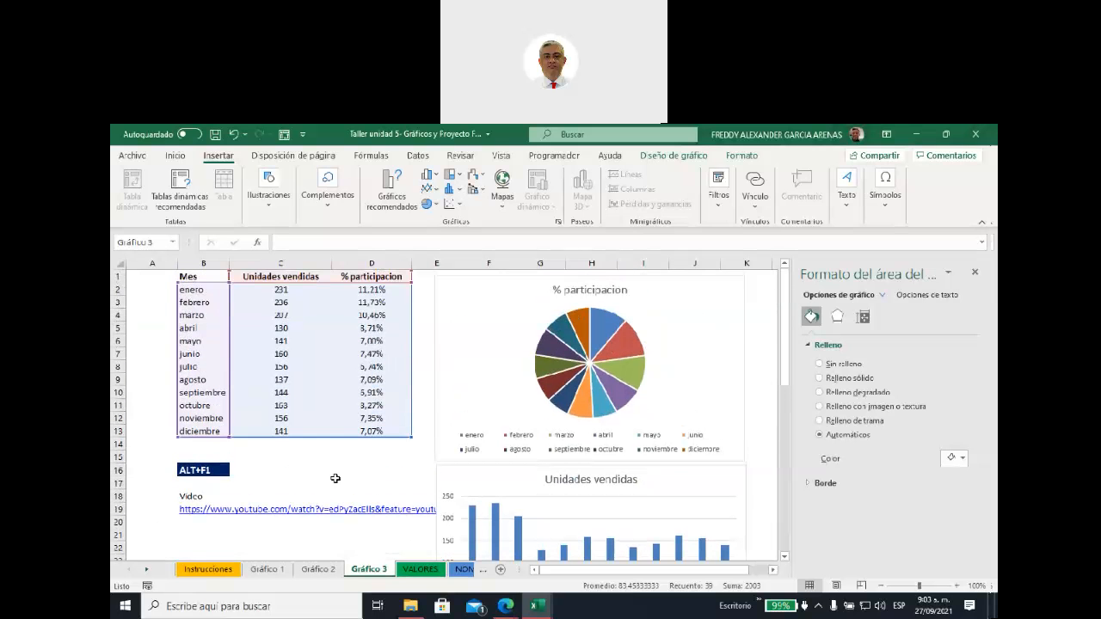
Enter Fn in cell C17, just below and beside the ALT+F1 shortcut note.
{"action": "left_click", "coordinate": [198, 470]}
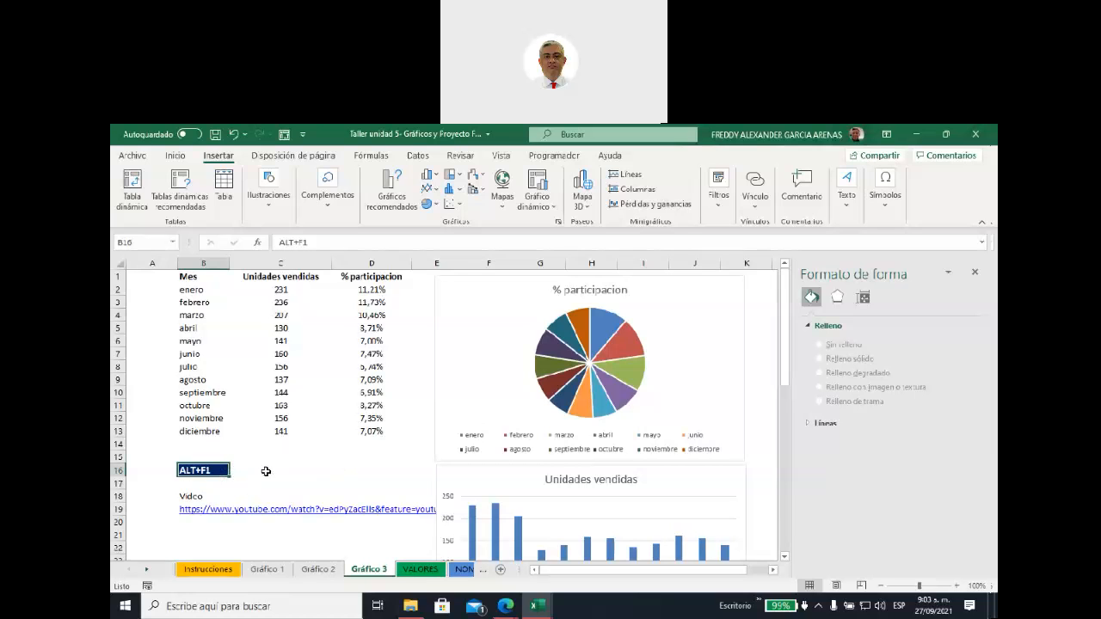
{"action": "left_click", "coordinate": [291, 484]}
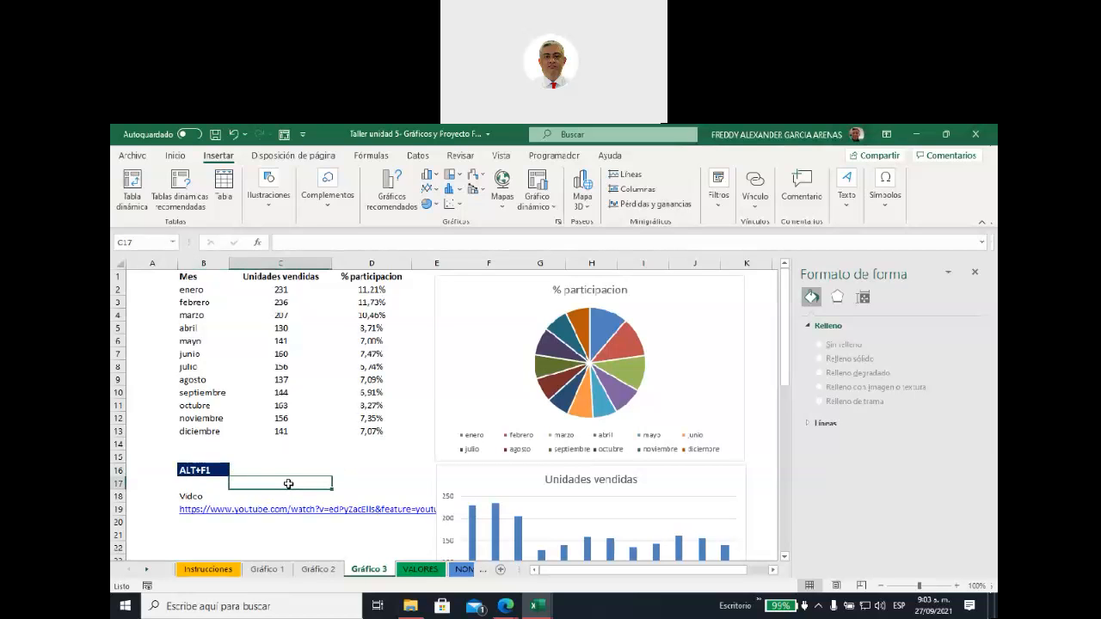
{"action": "type", "text": "FN"}
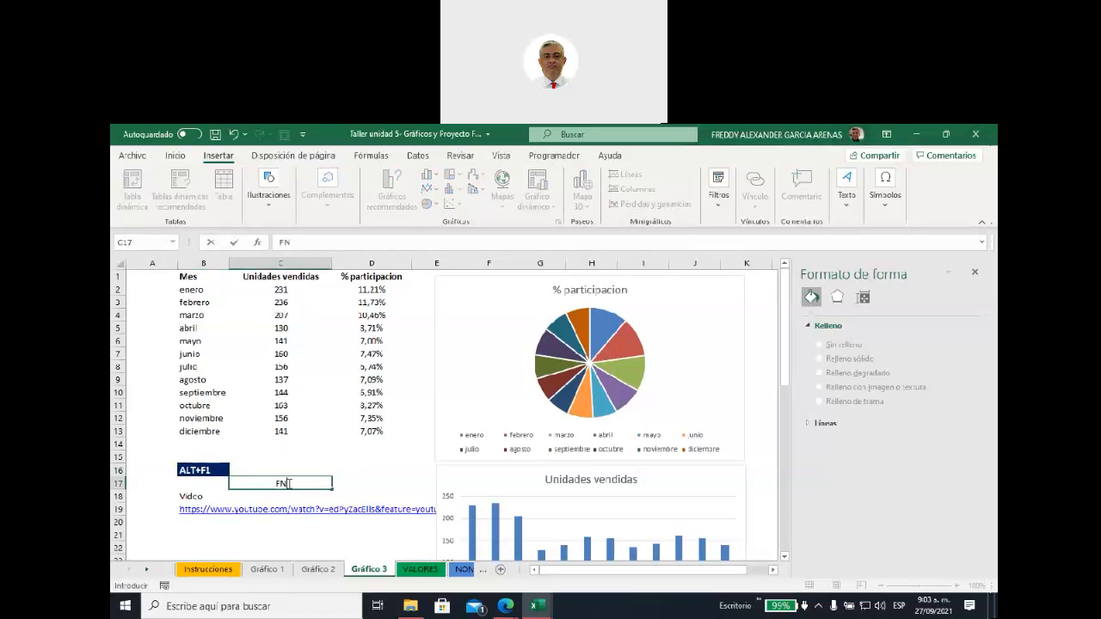
{"action": "key", "text": "BackSpace"}
{"action": "type", "text": "n"}
{"action": "left_click", "coordinate": [358, 472]}
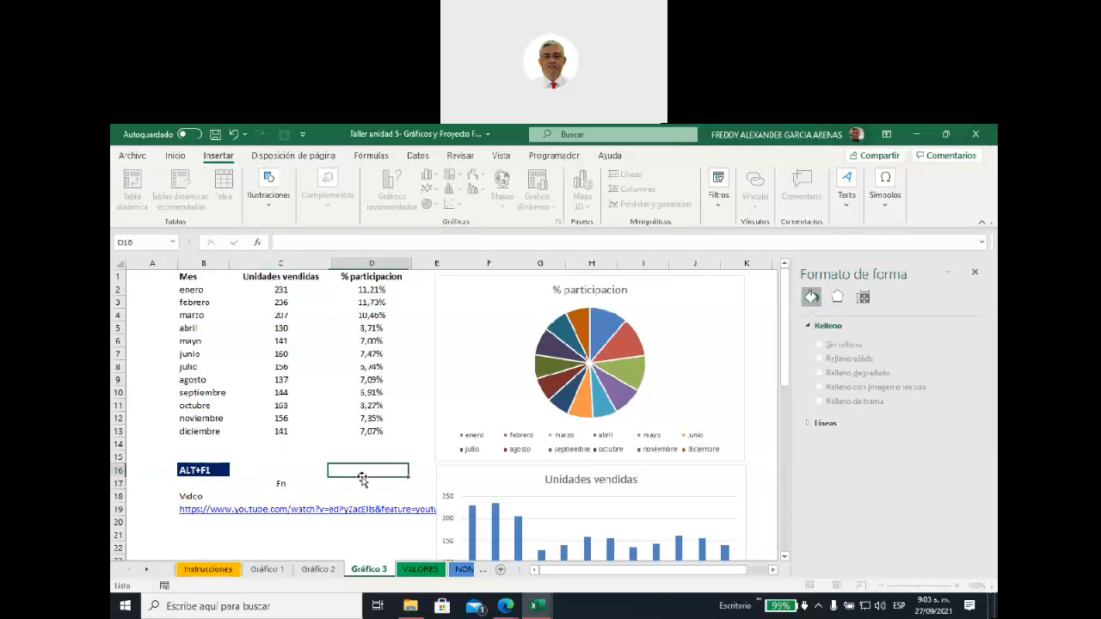
{"action": "left_click", "coordinate": [273, 495]}
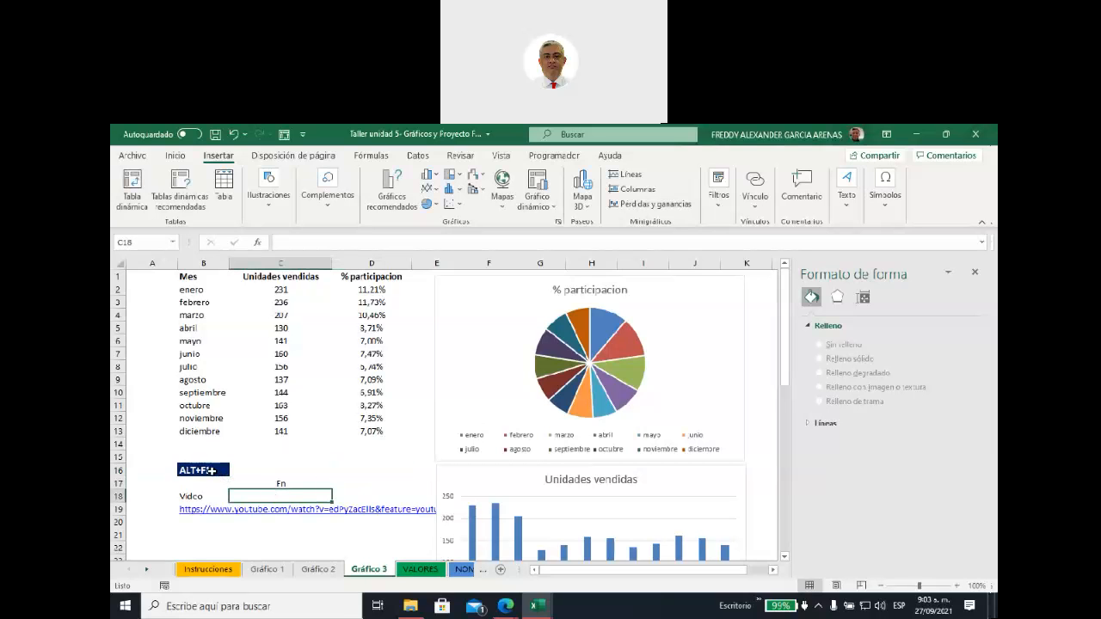
{"action": "left_click", "coordinate": [279, 483]}
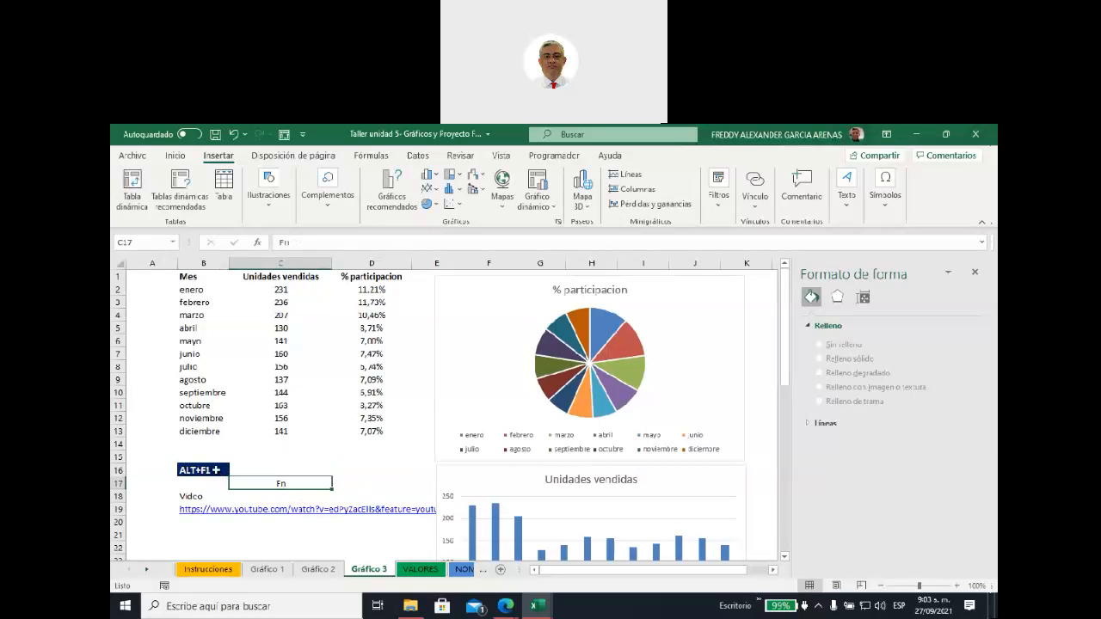
Copy the ALT+F1 note from B16 into C16 and change the copy to read ALT+Fn+F1.
{"action": "left_click", "coordinate": [196, 471]}
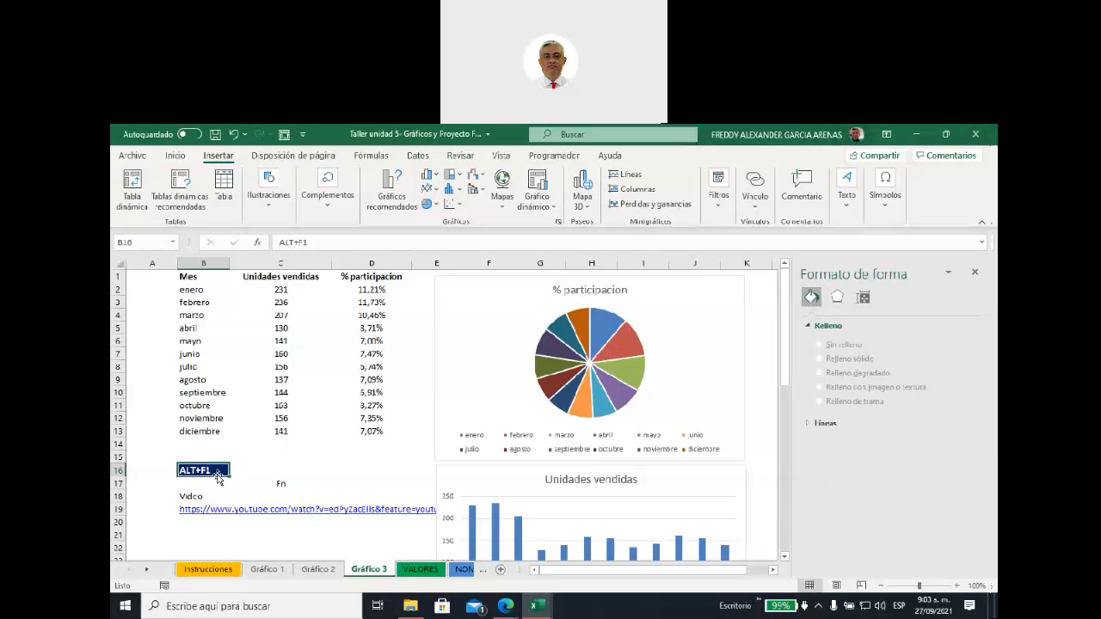
{"action": "key", "text": "ctrl+c"}
{"action": "left_click", "coordinate": [288, 470]}
{"action": "key", "text": "ctrl+v"}
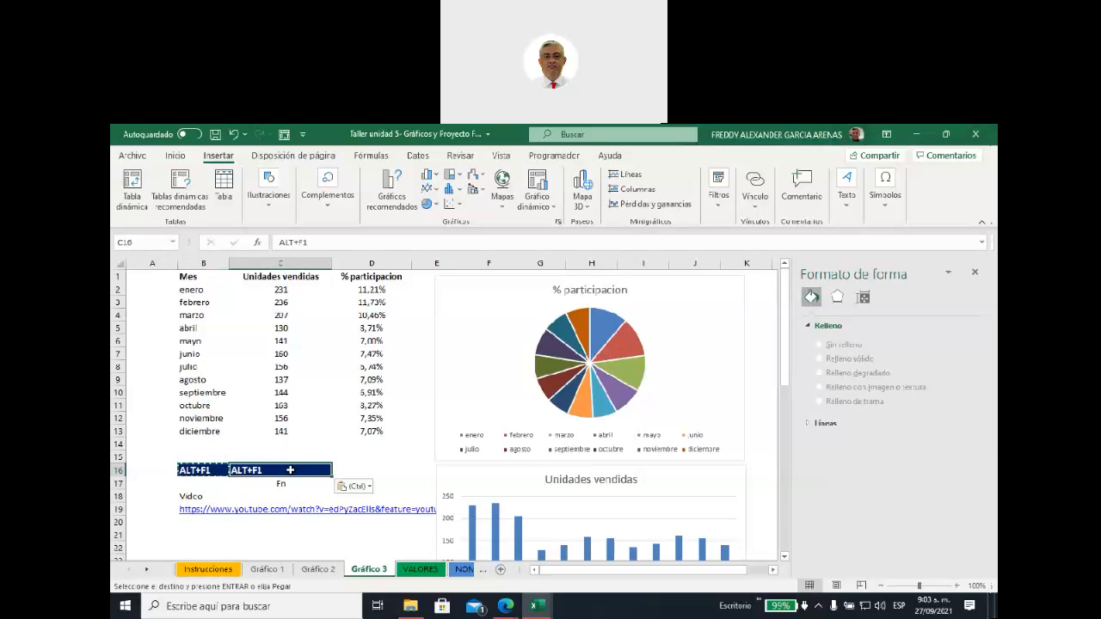
{"action": "left_click", "coordinate": [296, 244]}
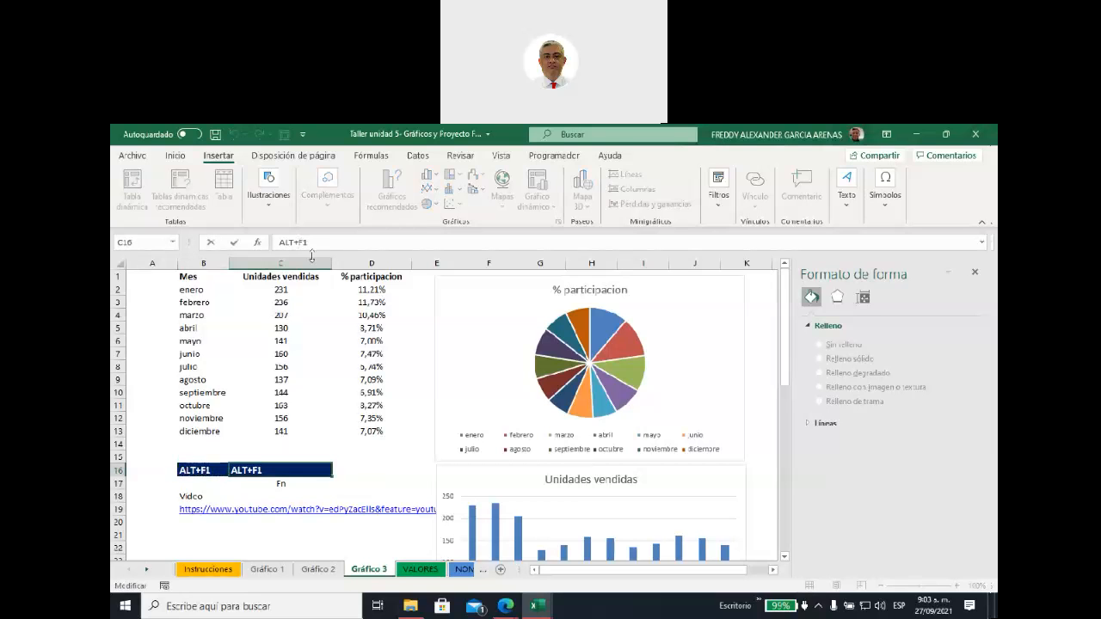
{"action": "type", "text": "Fn+"}
{"action": "left_click", "coordinate": [371, 479]}
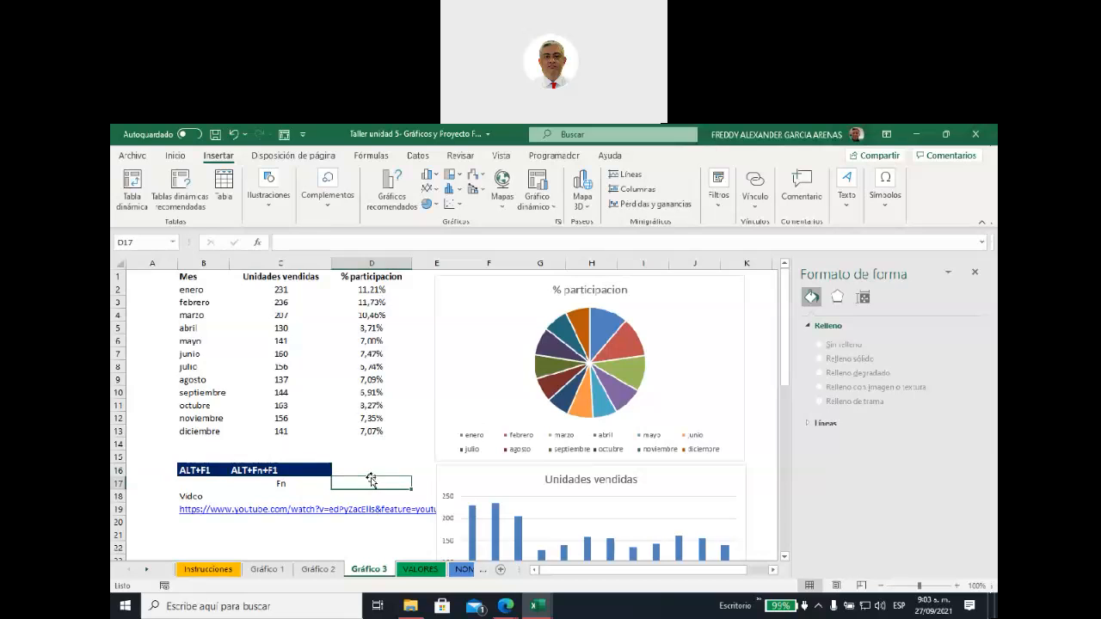